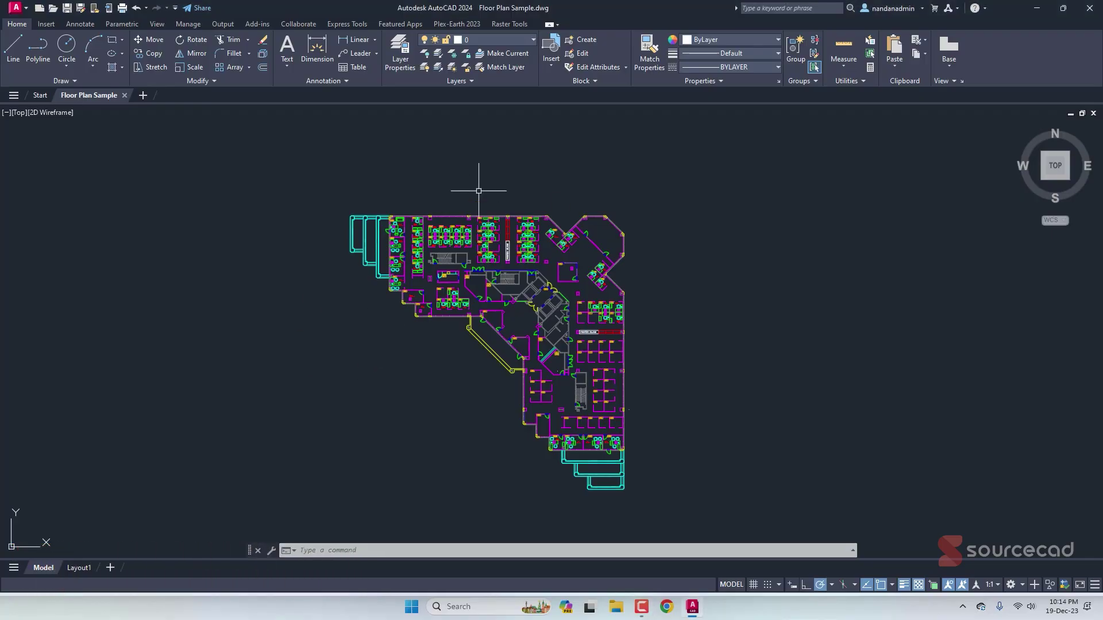
Step: Look through the blocks defined in the floor plan drawing that are available for insertion
left_click(558, 61)
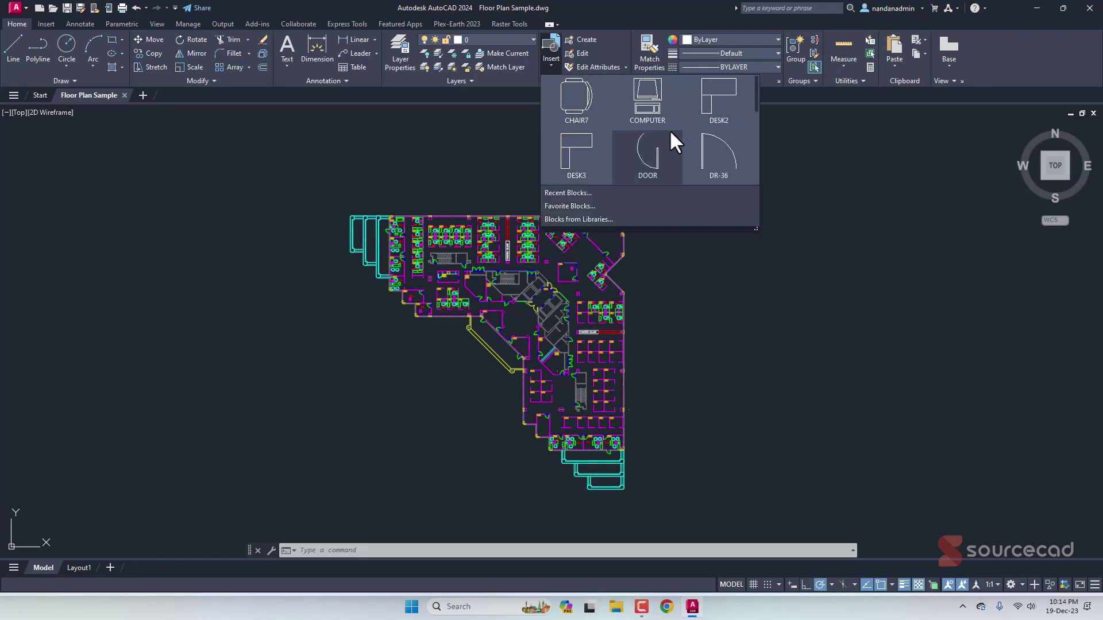
scroll(669, 129, "down", 2)
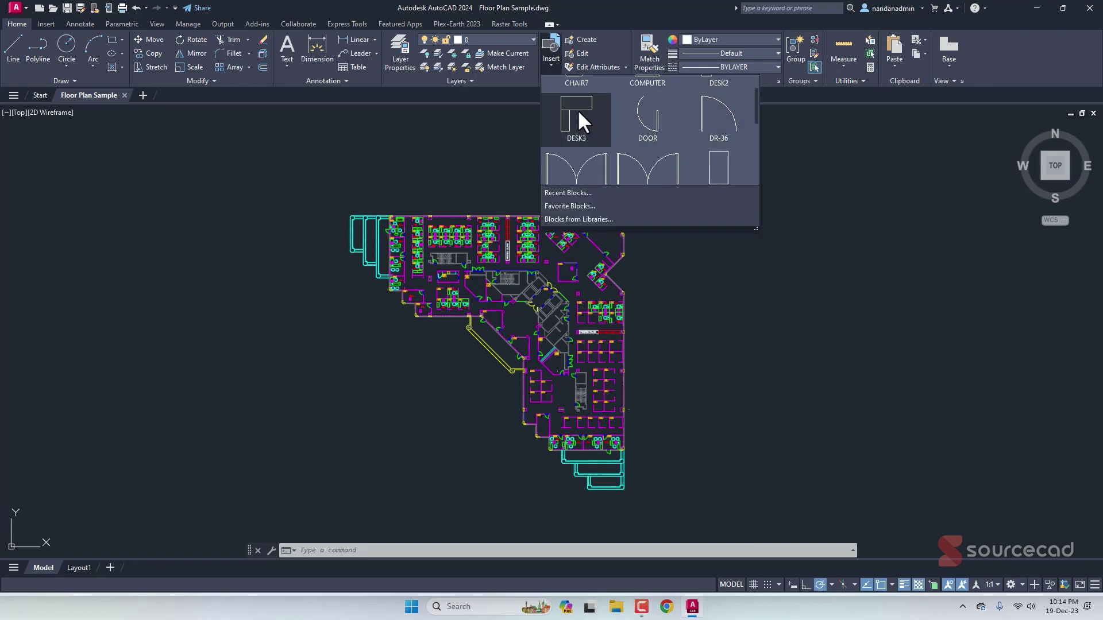
scroll(668, 135, "down", 2)
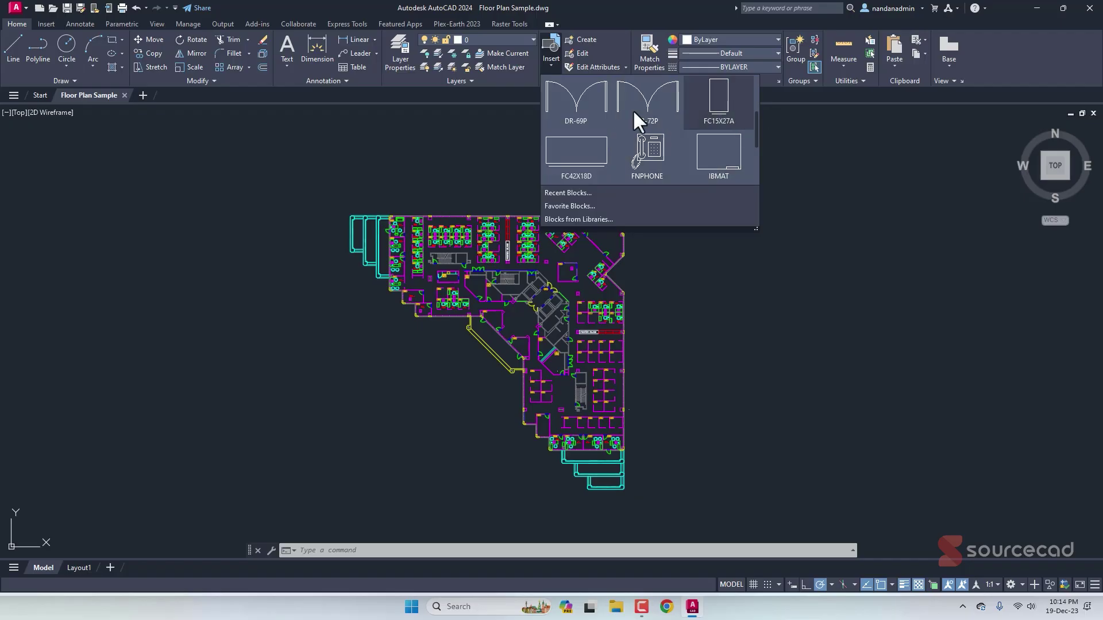
left_click(813, 222)
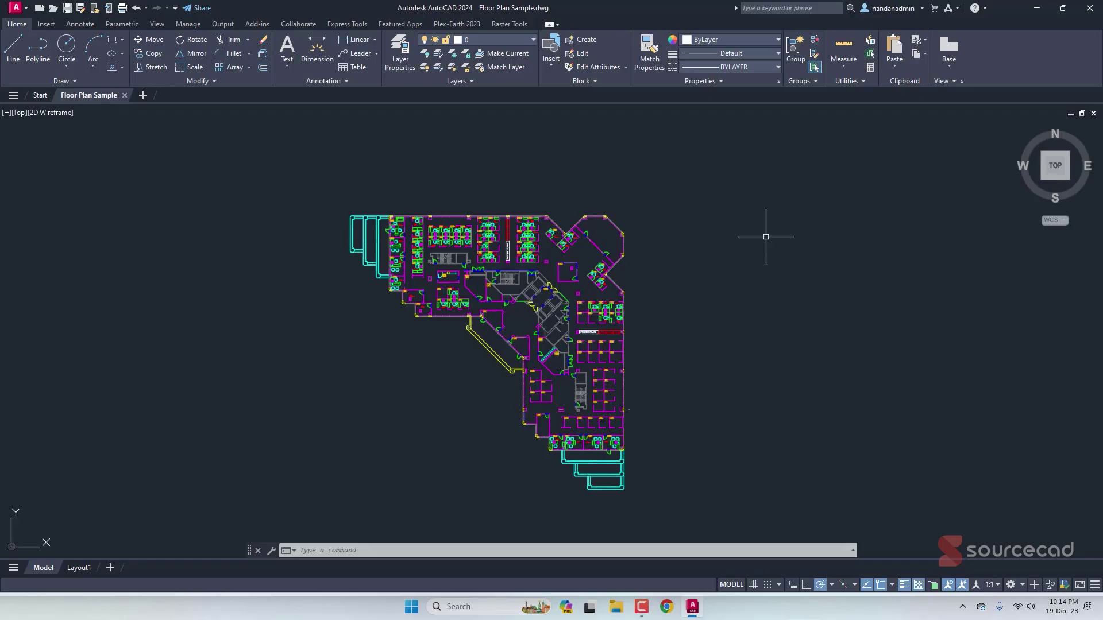
Step: In File Explorer, examine the Doors and windows, Electrical and Furniture folders inside the SourceCAD Library desktop folder
left_click(1035, 9)
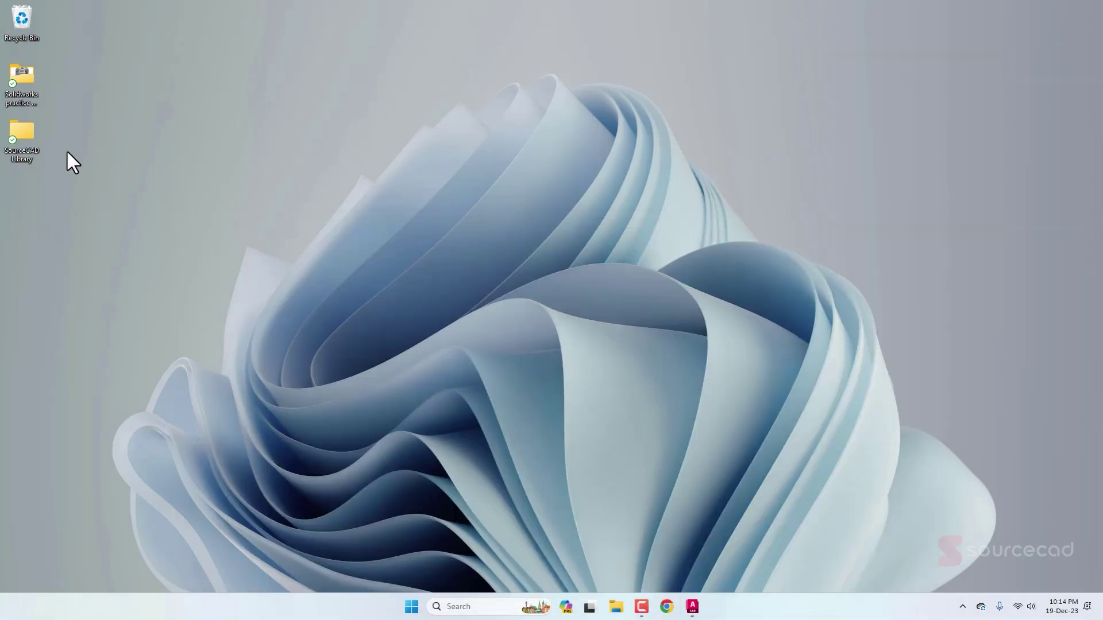
double_click(23, 135)
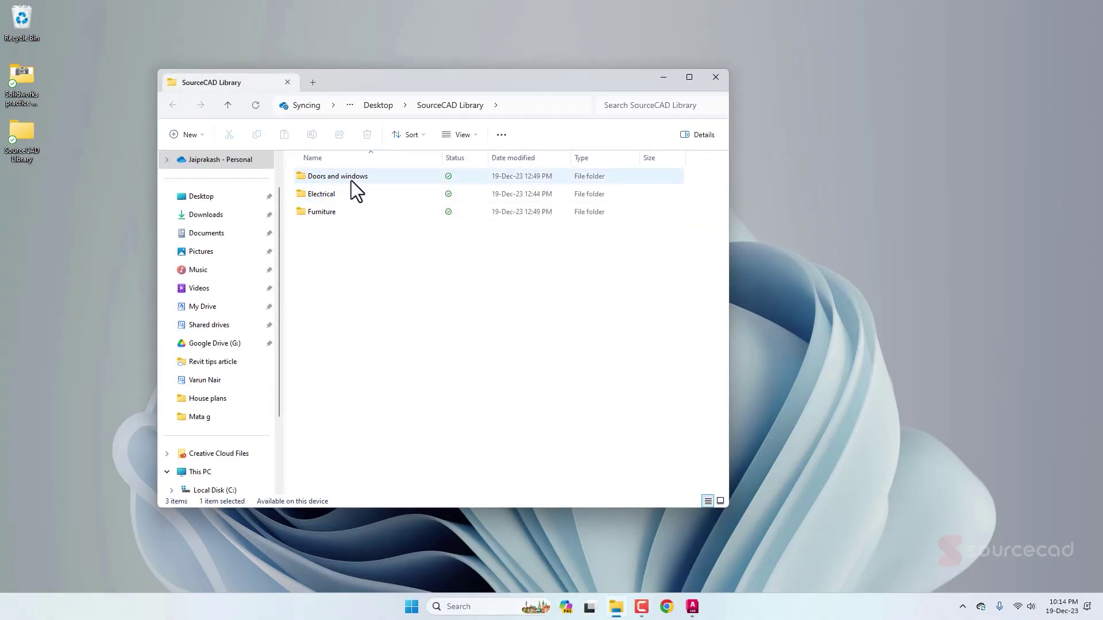
double_click(350, 178)
left_click(408, 111)
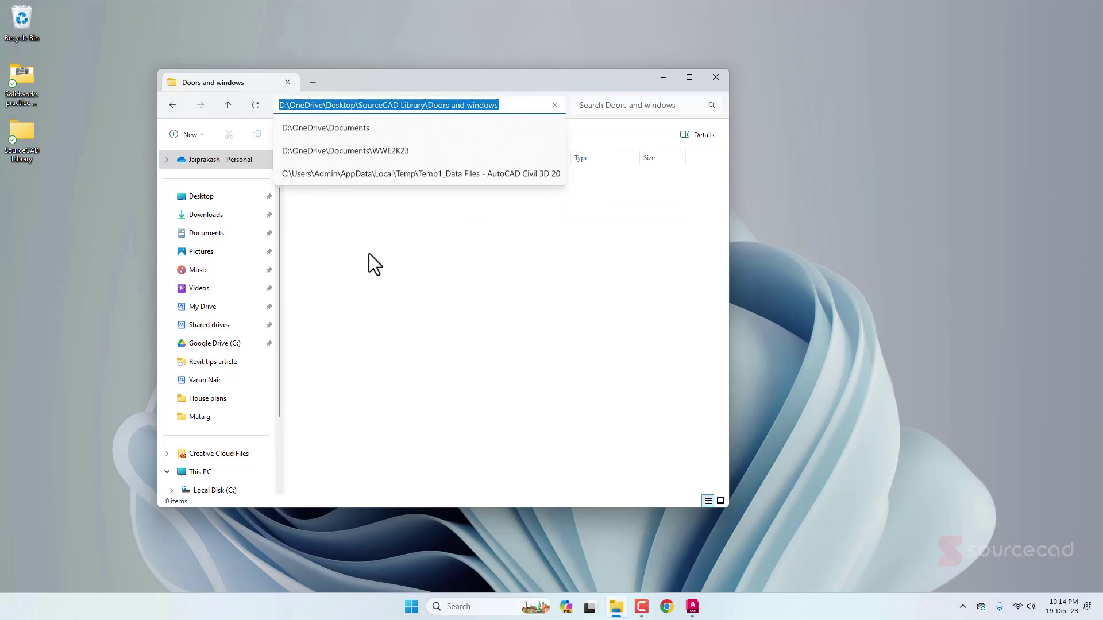
left_click(368, 254)
left_click(399, 106)
double_click(336, 195)
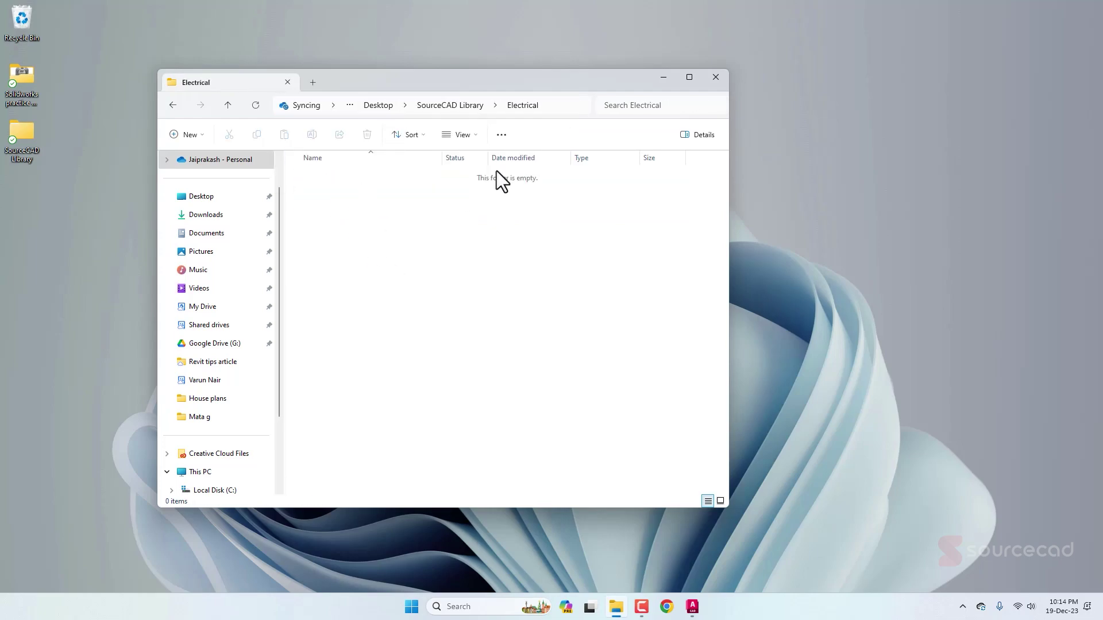
left_click(447, 106)
double_click(339, 211)
left_click(714, 80)
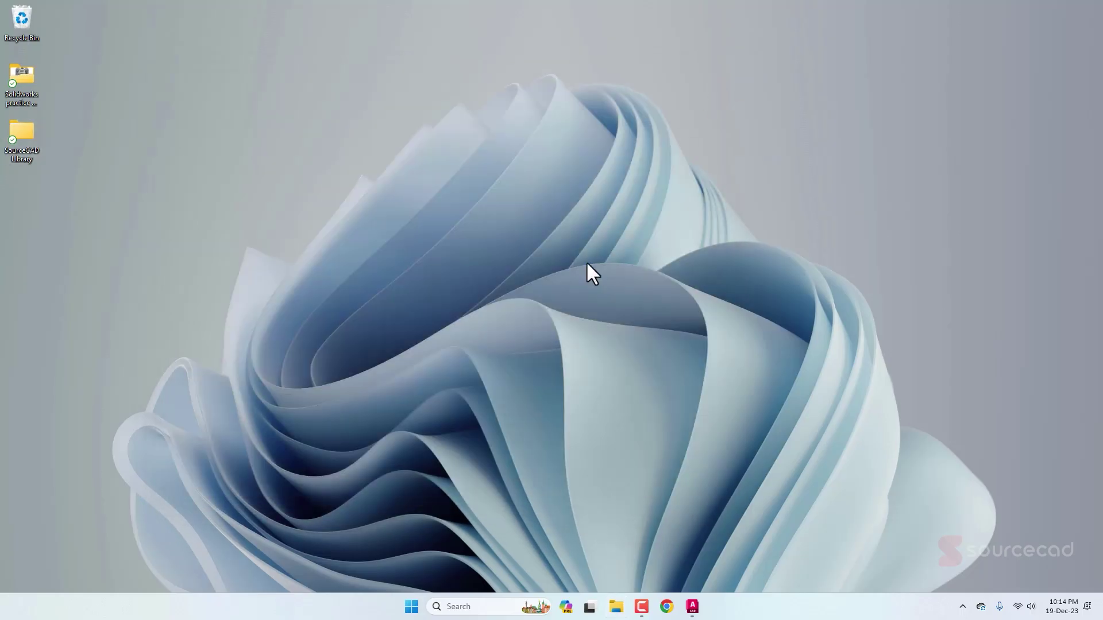
Step: Switch back to AutoCAD and start Write Block with the existing DOOR block as the source
left_click(693, 607)
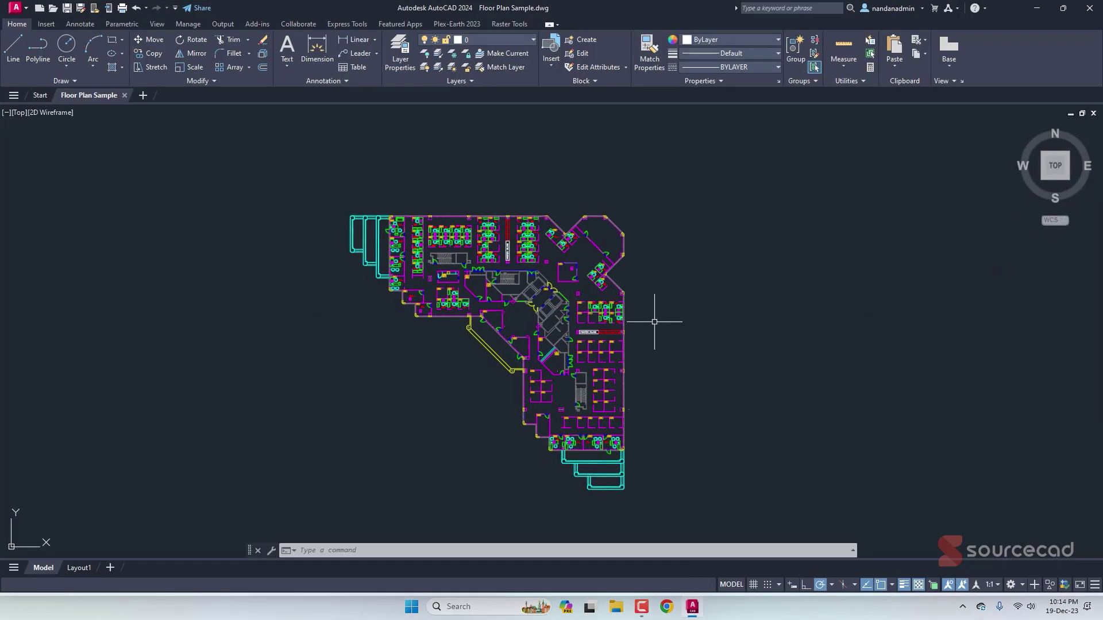
left_click(43, 24)
left_click(137, 64)
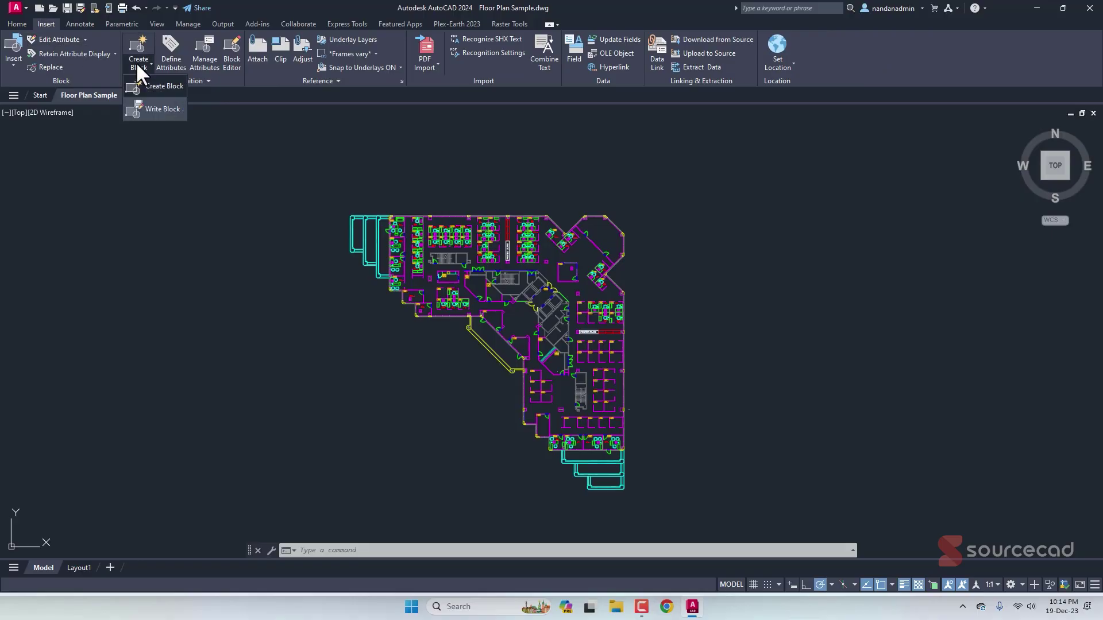
left_click(162, 108)
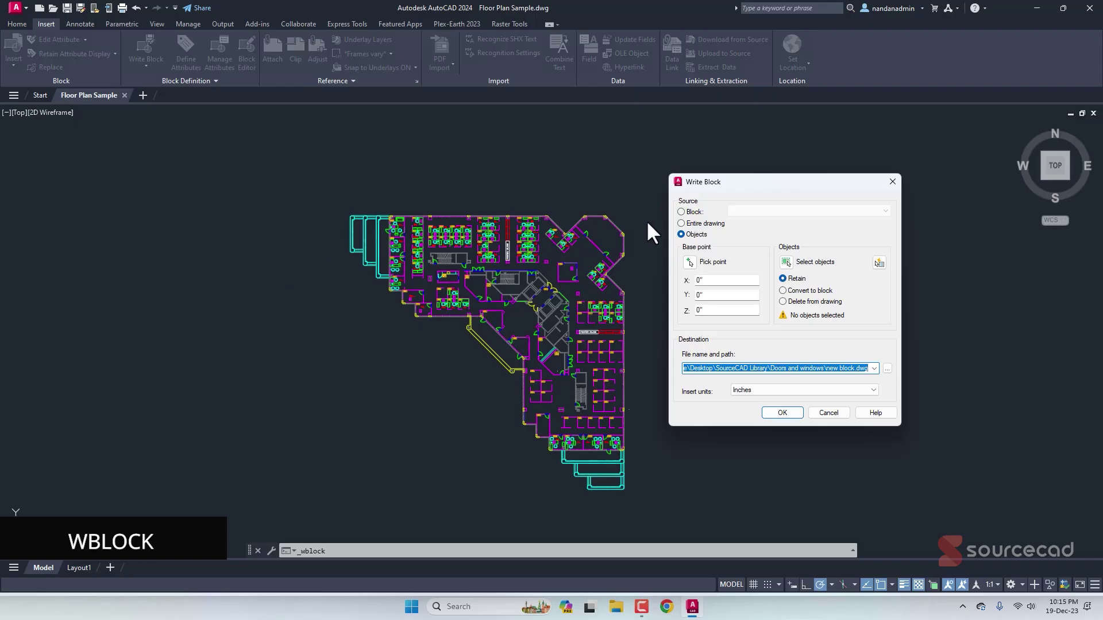
left_click(682, 213)
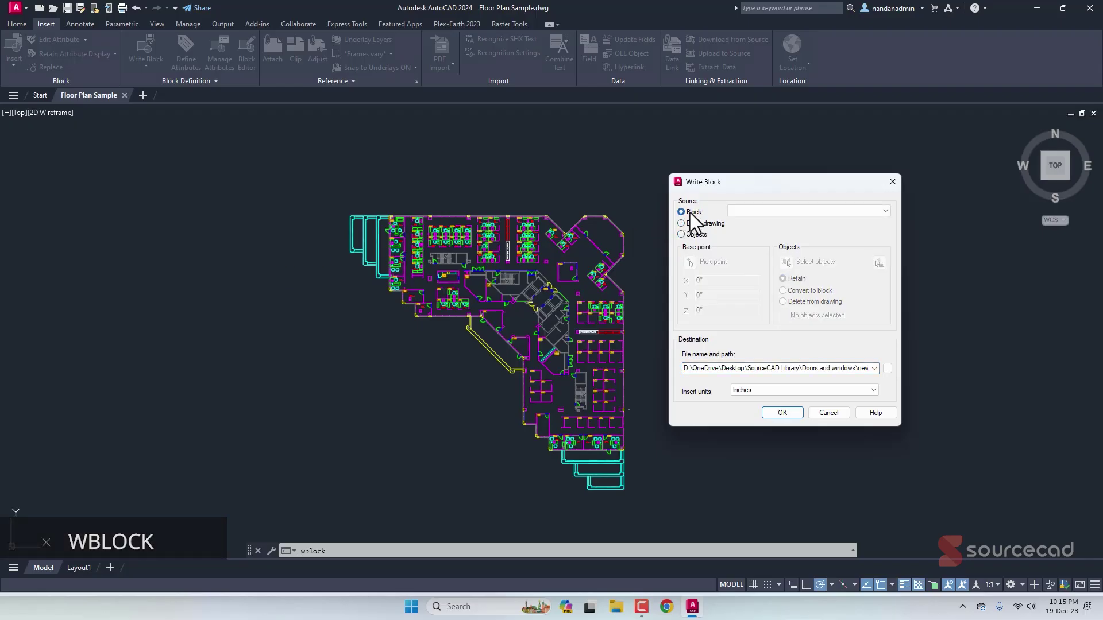
left_click(752, 212)
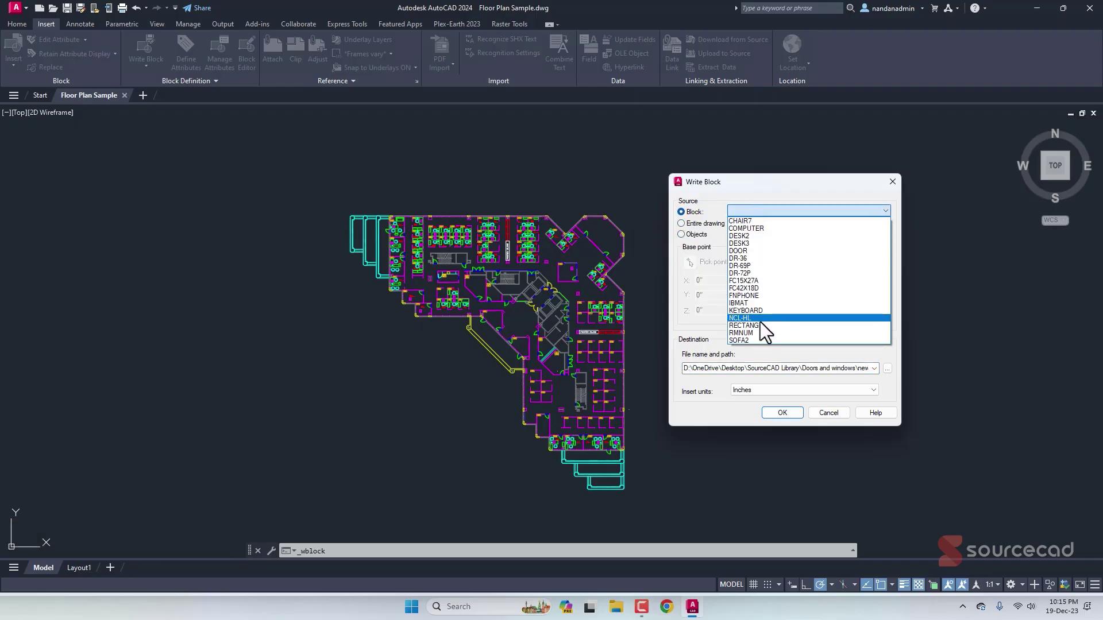
left_click(772, 251)
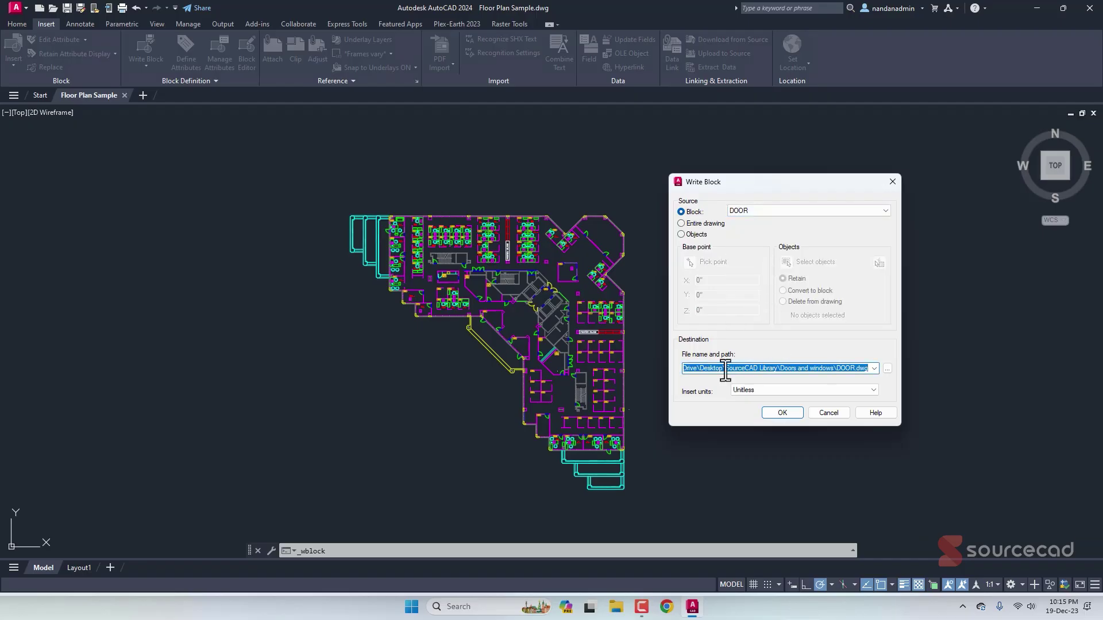
Step: Set the destination to DOOR.dwg in the Doors and windows folder of the desktop's SourceCAD Library
left_click(887, 370)
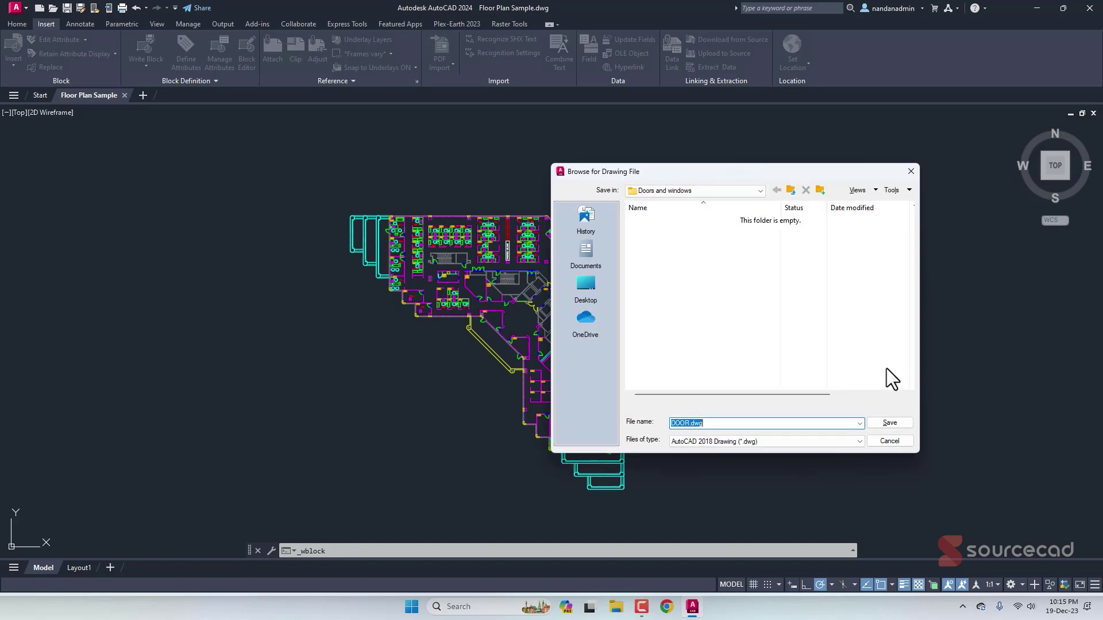
left_click(584, 290)
double_click(676, 373)
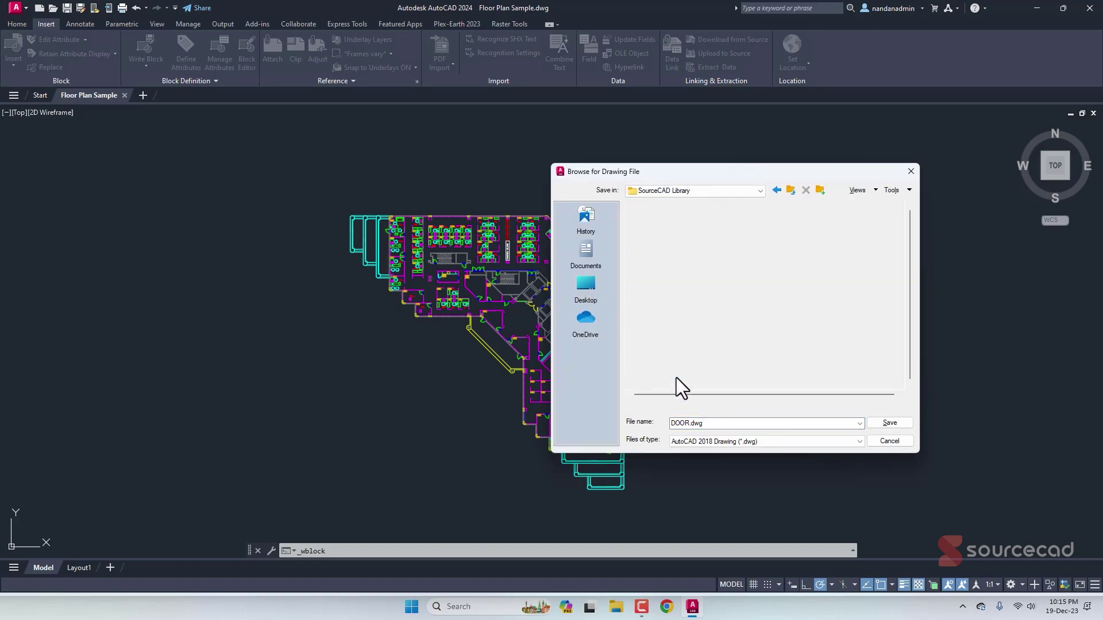
double_click(670, 221)
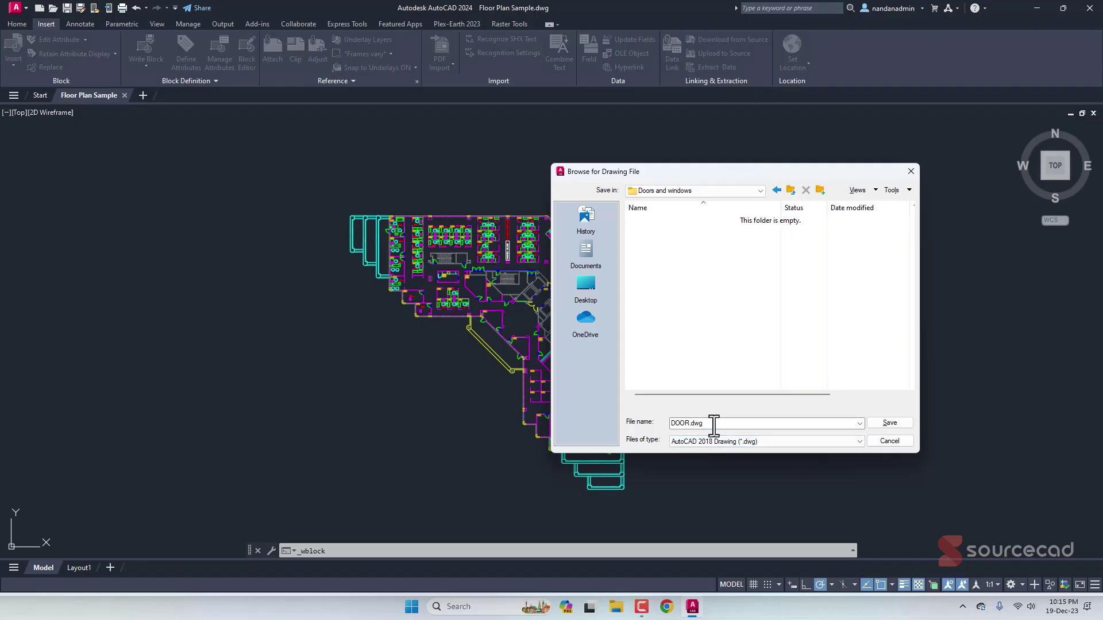
left_click(895, 425)
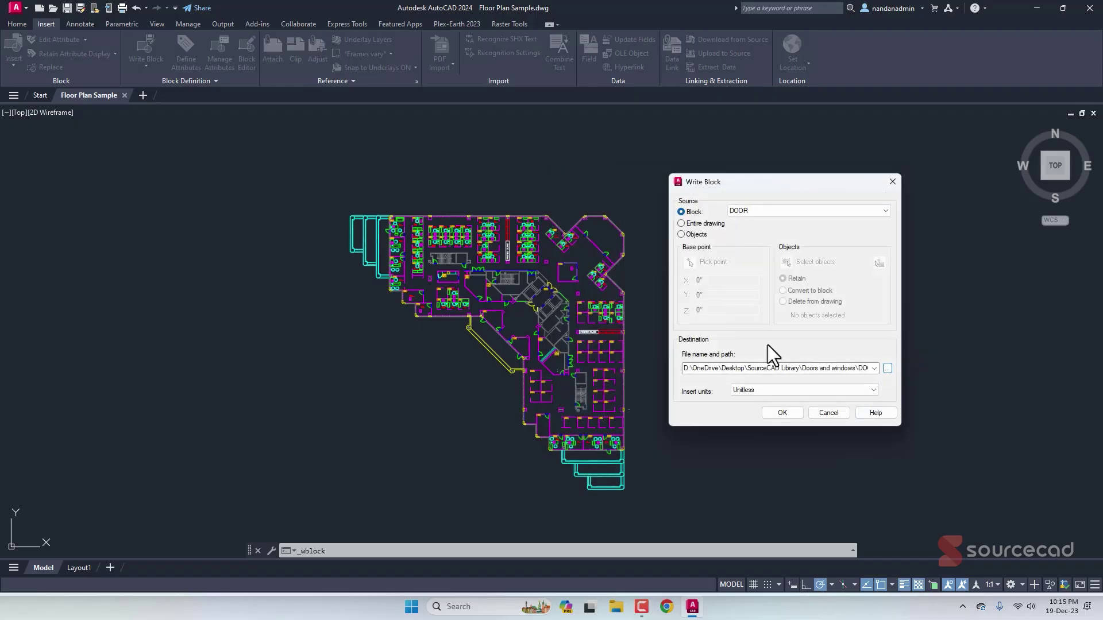
Step: Set the insert units to Inches and write the DOOR block to its file
left_click(767, 394)
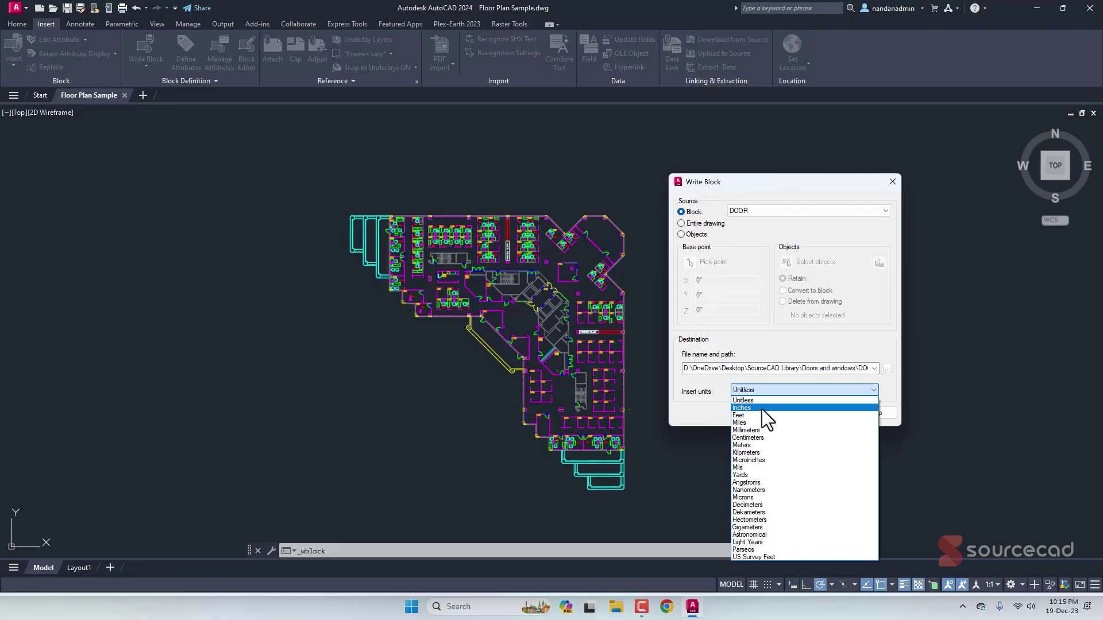
left_click(762, 409)
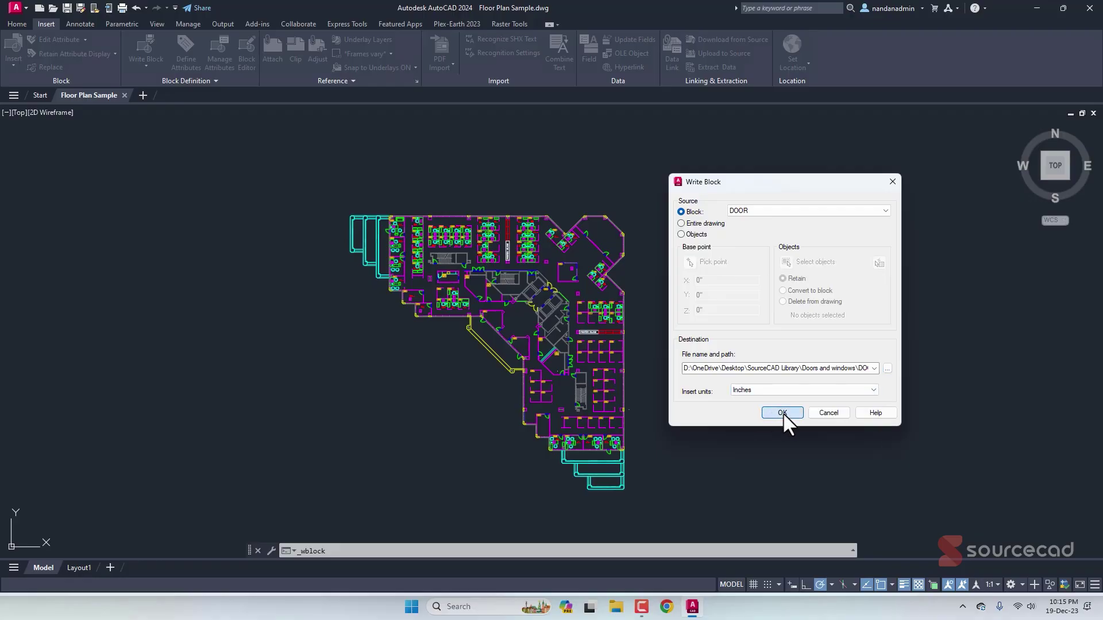
left_click(784, 413)
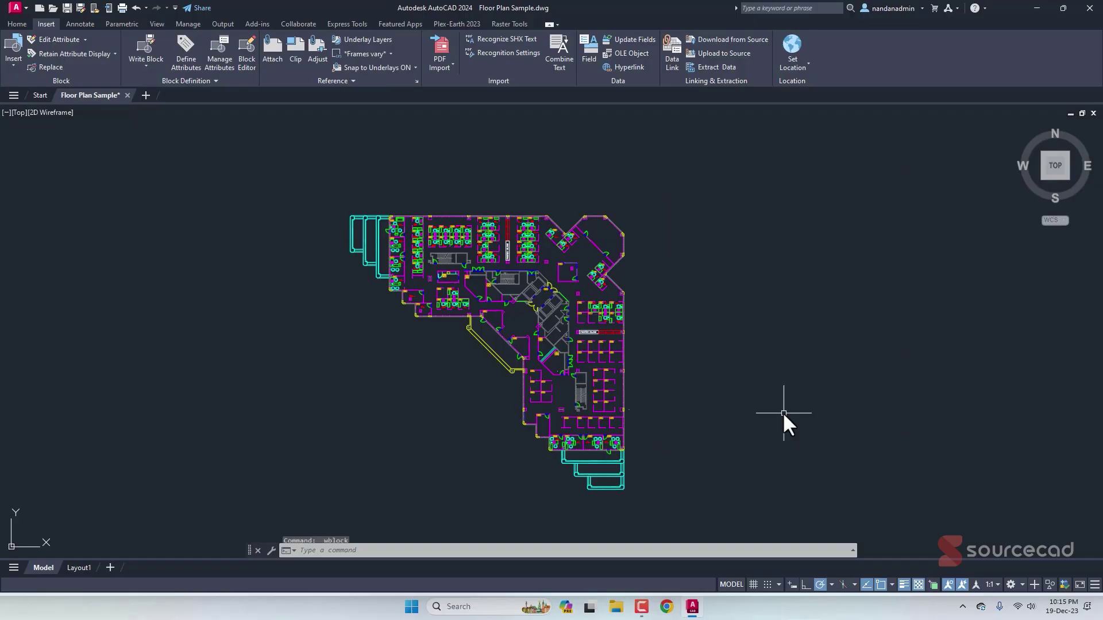
Step: Open the exported DOOR drawing from the library's Doors and windows folder, inspect its geometry, and close it
left_click(1035, 7)
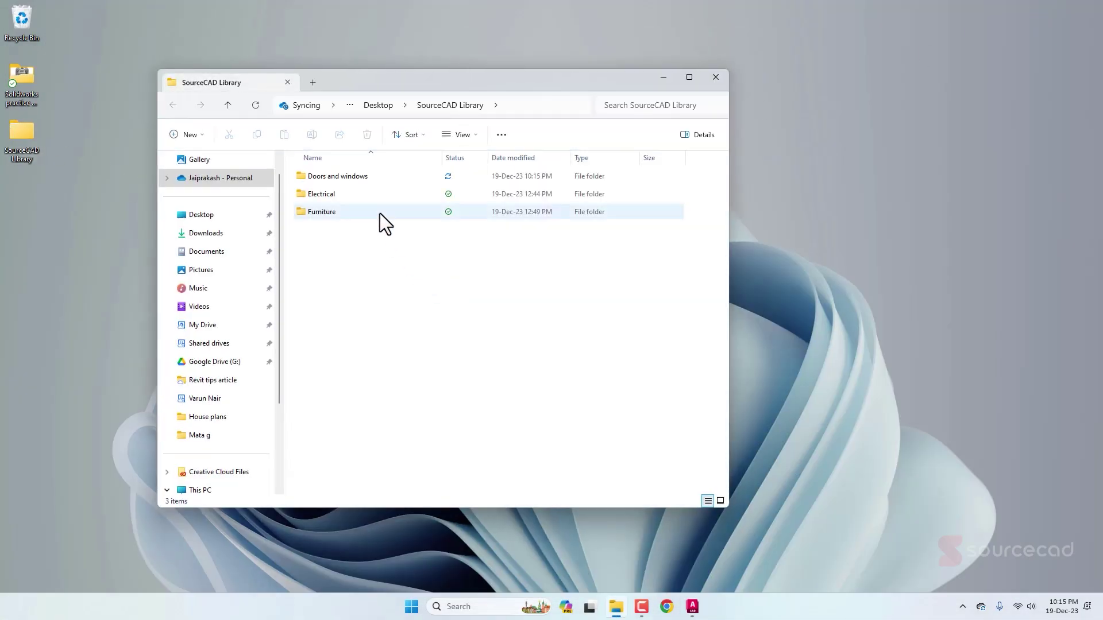
double_click(372, 177)
double_click(386, 177)
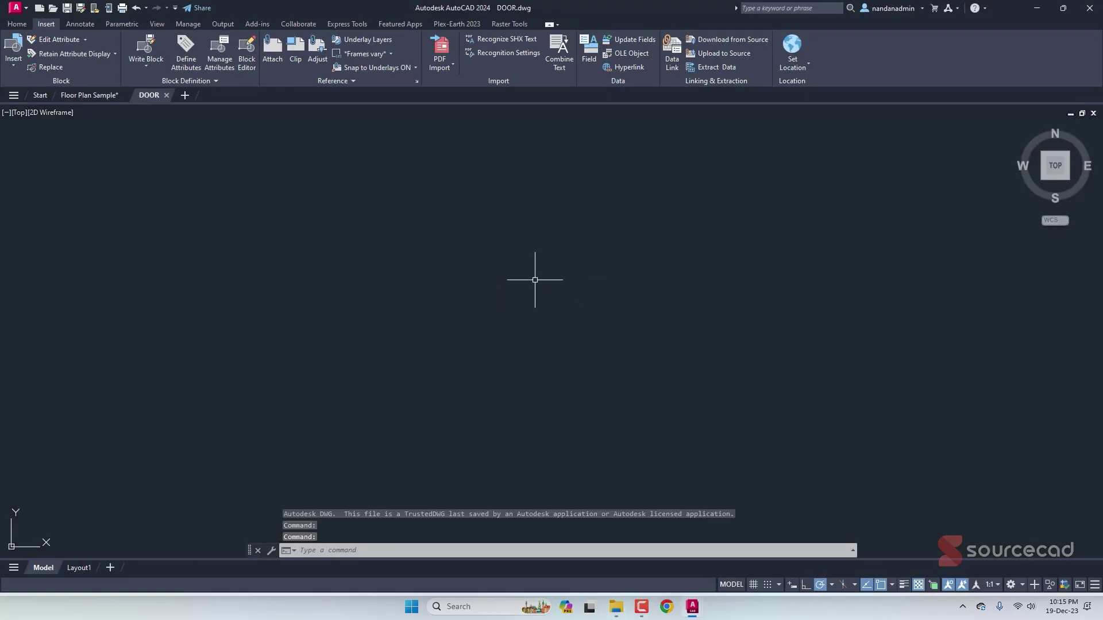
middle_click(384, 259)
middle_click(384, 259)
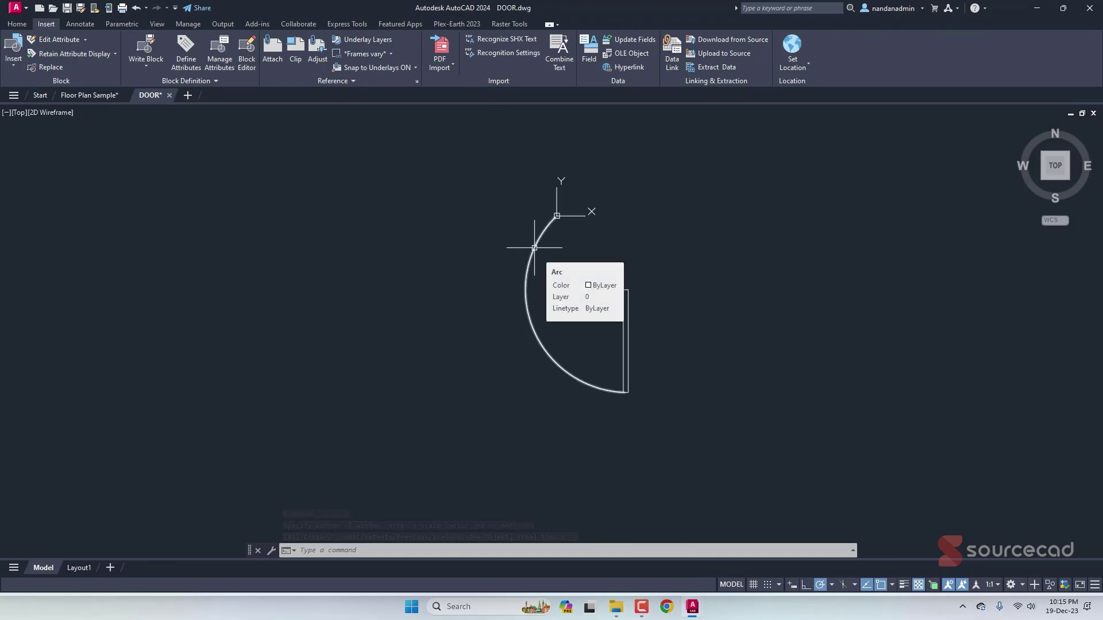
left_click(170, 94)
left_click(570, 322)
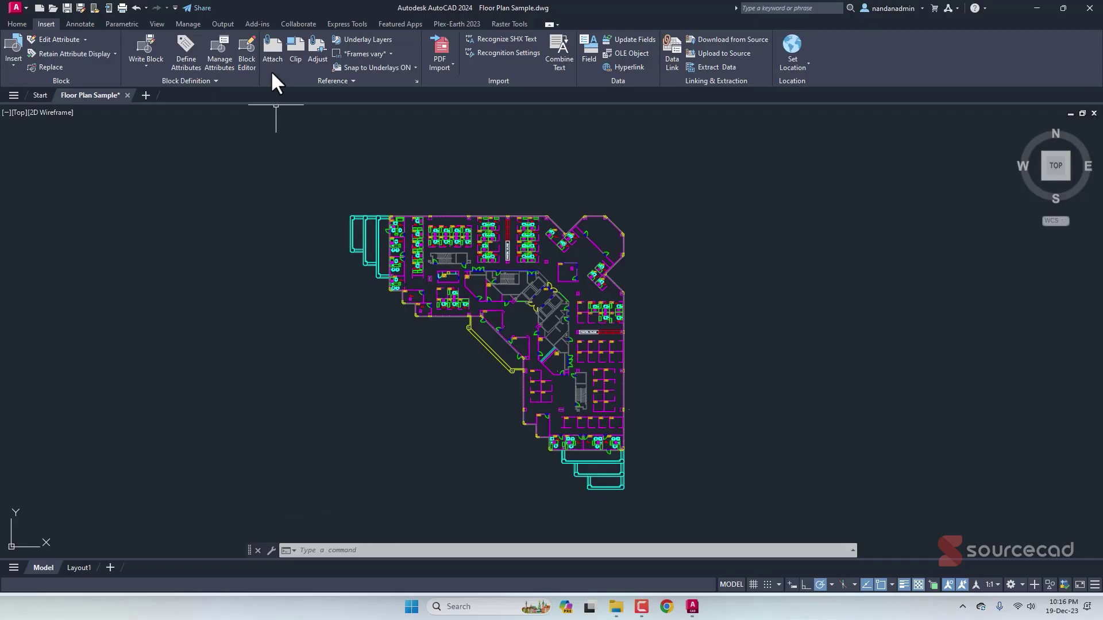
Step: View the installed add-ins in App Manager and visit the Autodesk App Store website, then close both
left_click(260, 25)
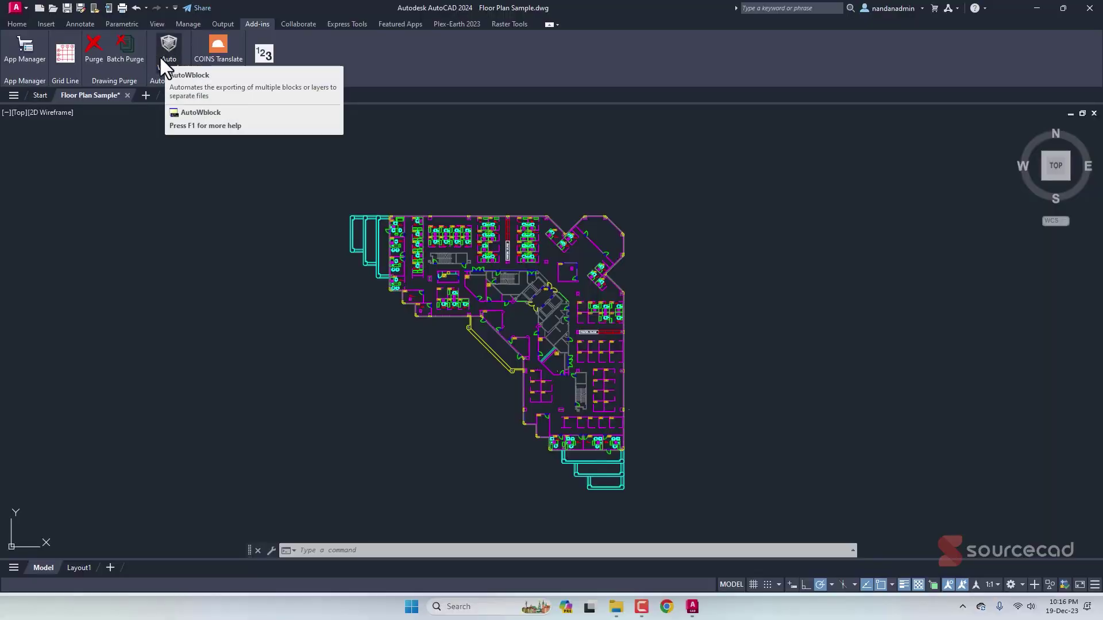
left_click(27, 53)
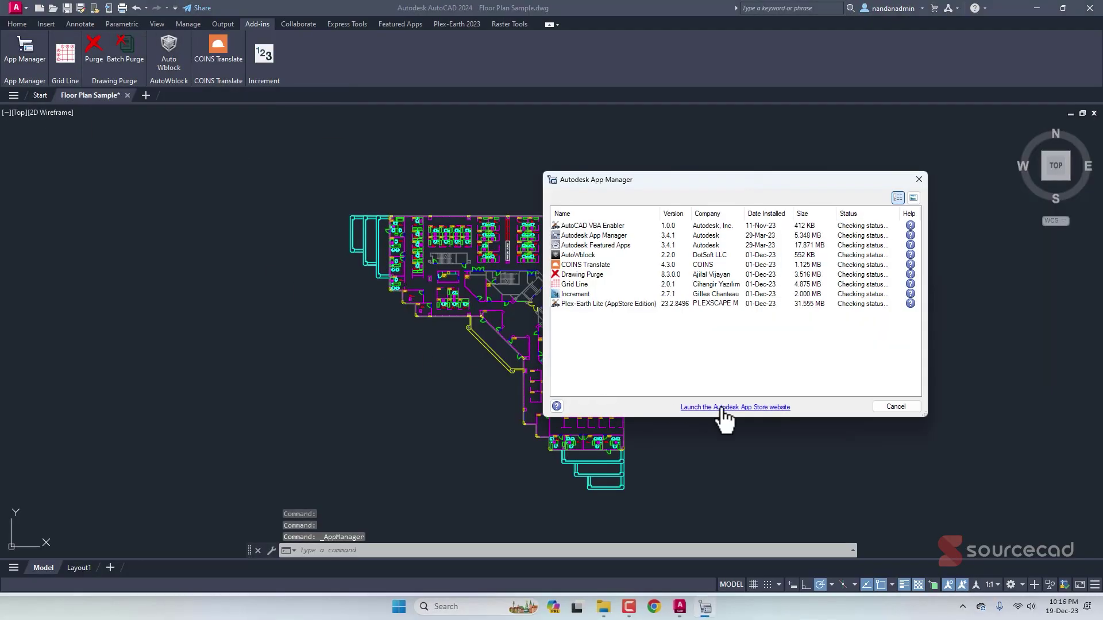
left_click(743, 407)
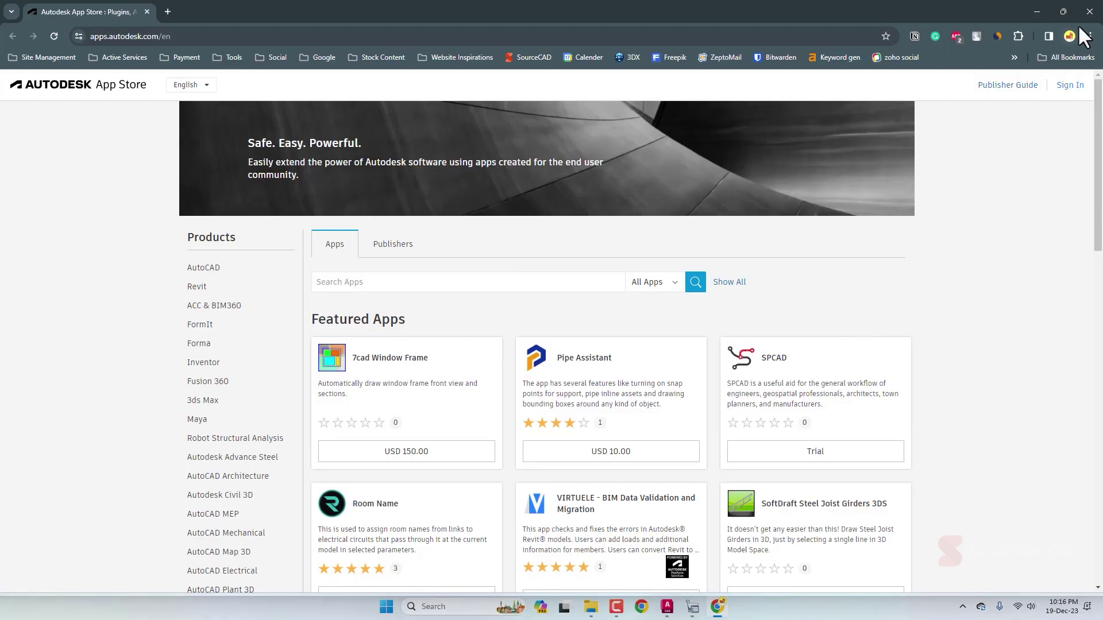
left_click(1090, 12)
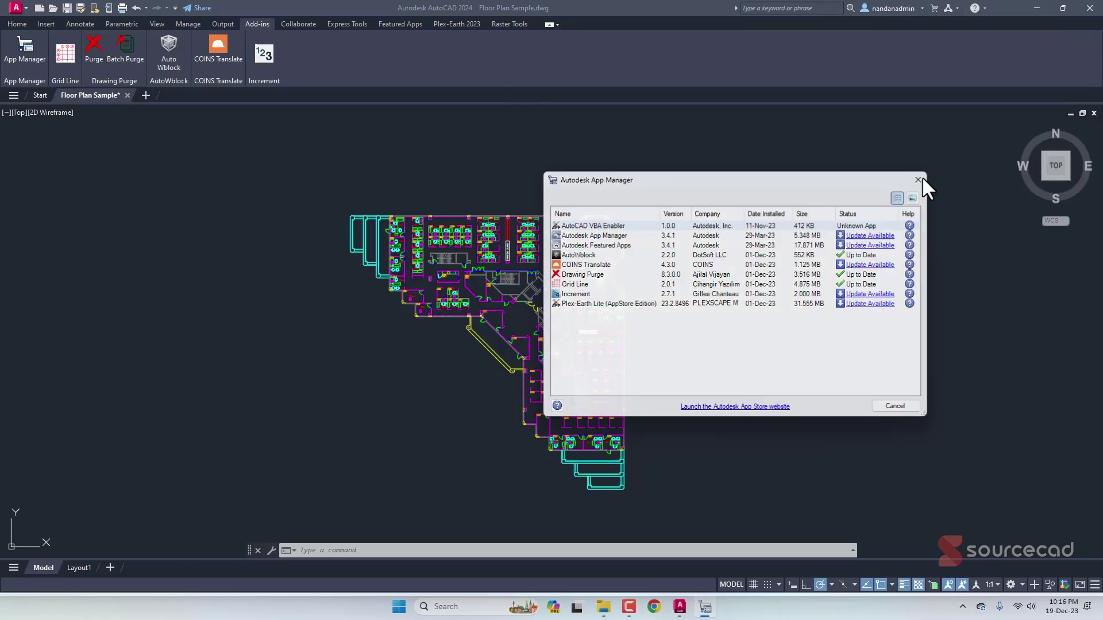
left_click(919, 179)
Step: Start AutoWblock and select all blocks for export except DOOR
left_click(169, 48)
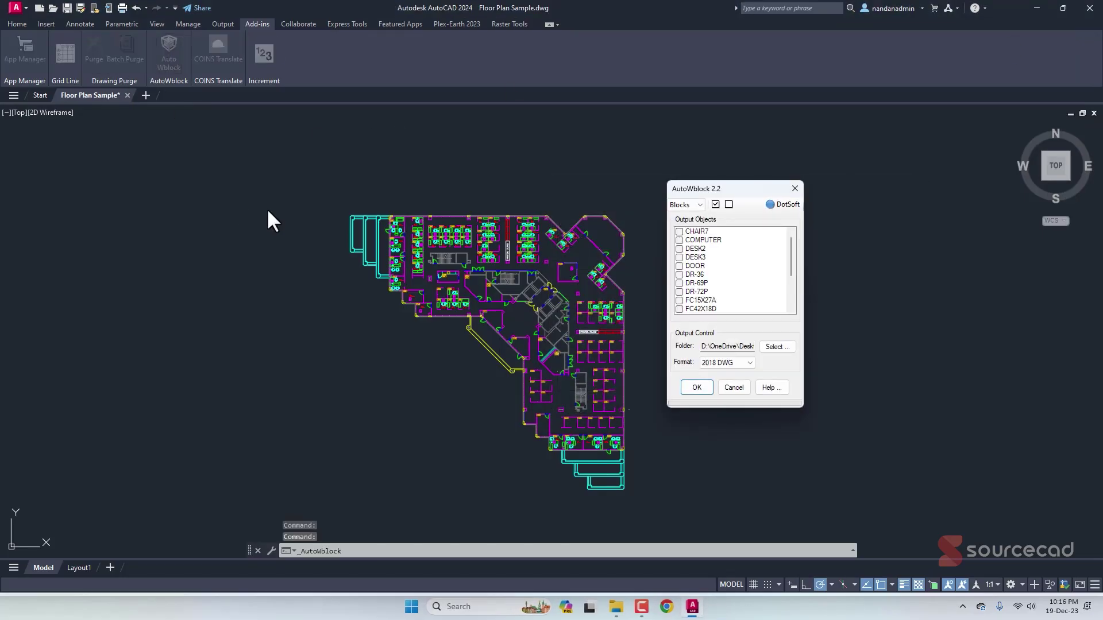
left_click(715, 204)
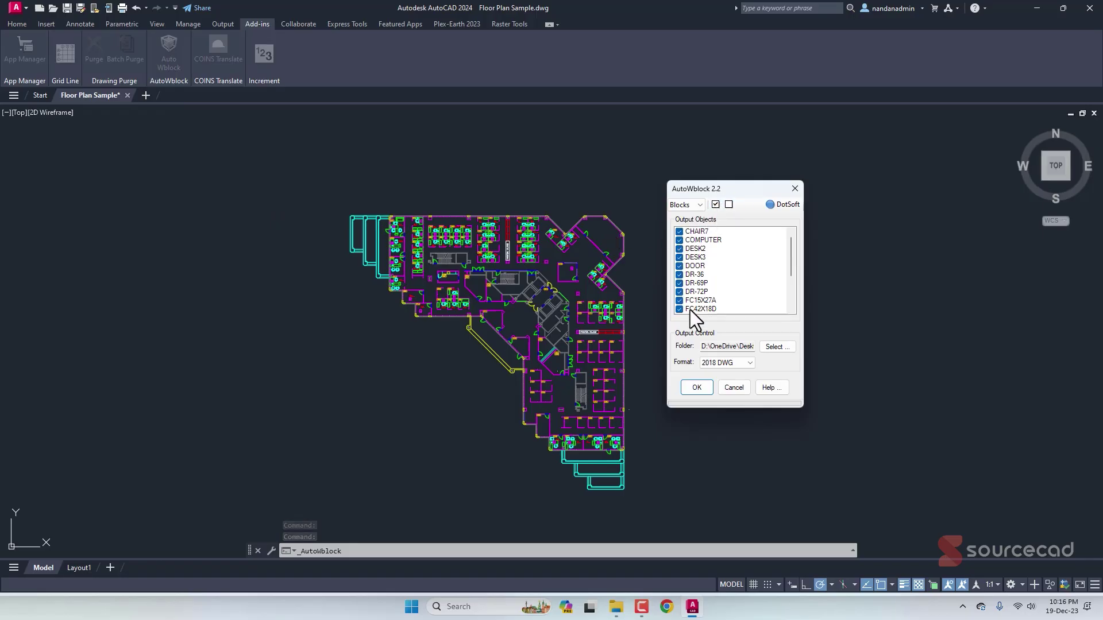
left_click(681, 266)
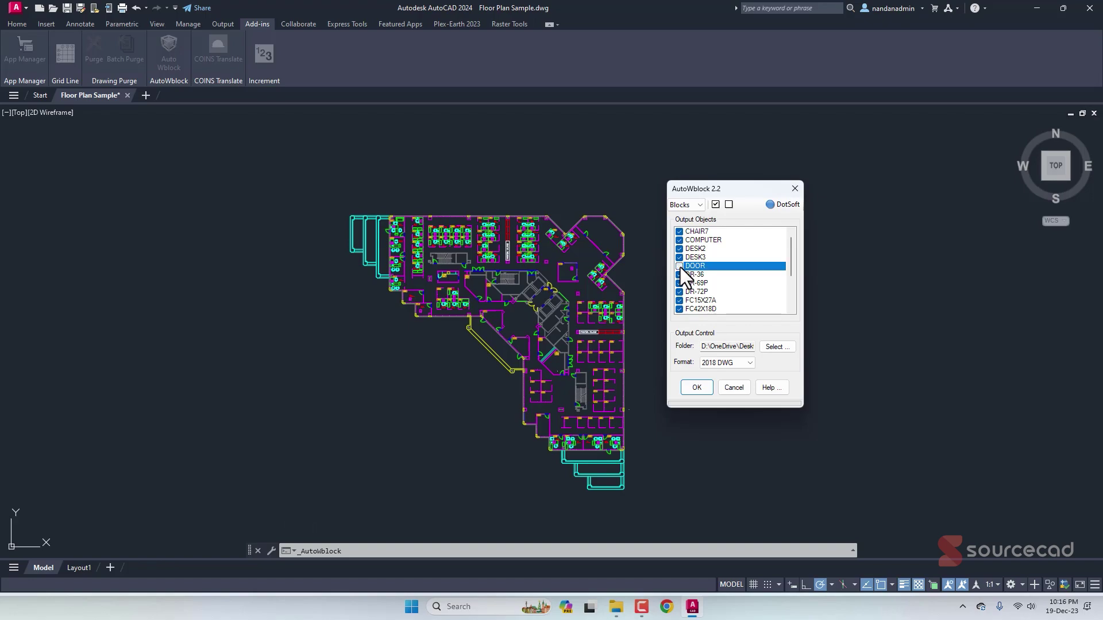
Step: Set the AutoWblock output folder to Furniture in SourceCAD Library and the format to 2018 DWG, and export the selected blocks
left_click(774, 346)
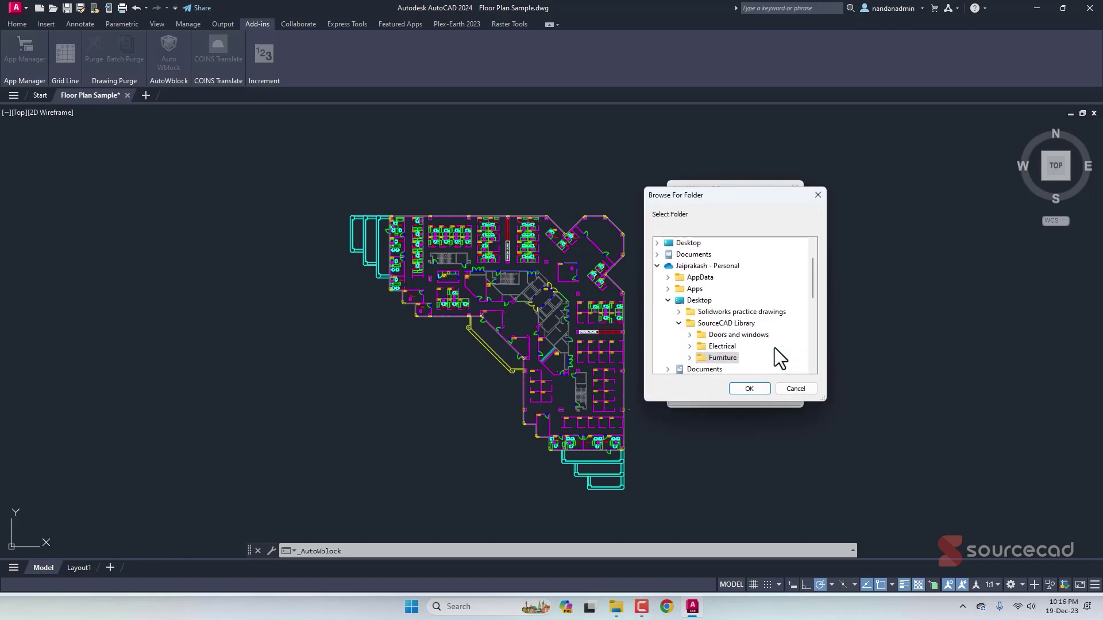
left_click(698, 303)
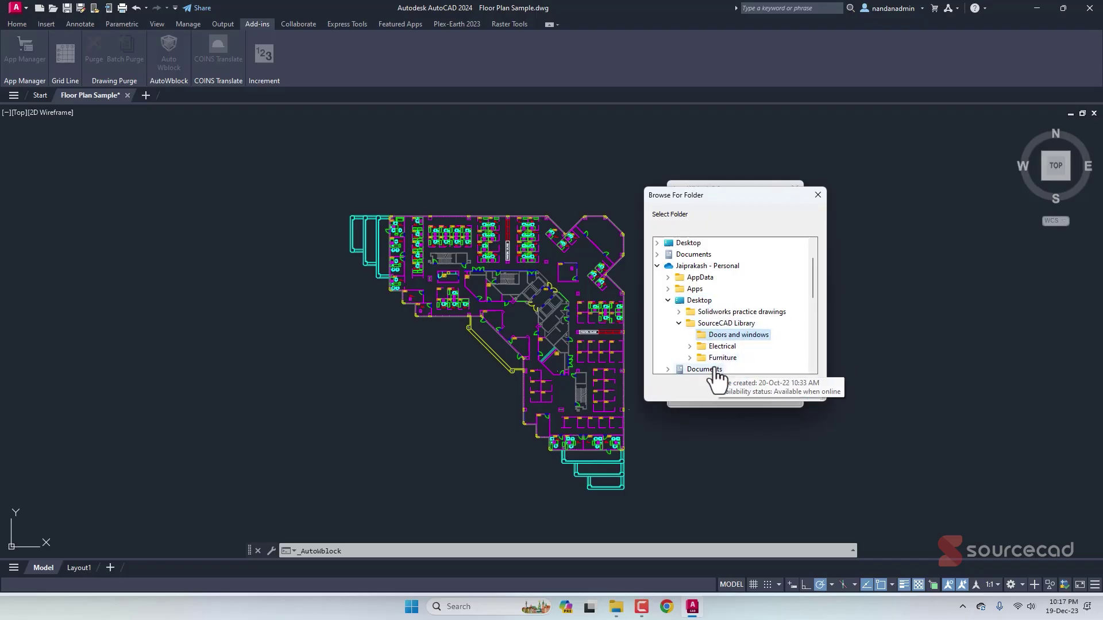
left_click(724, 358)
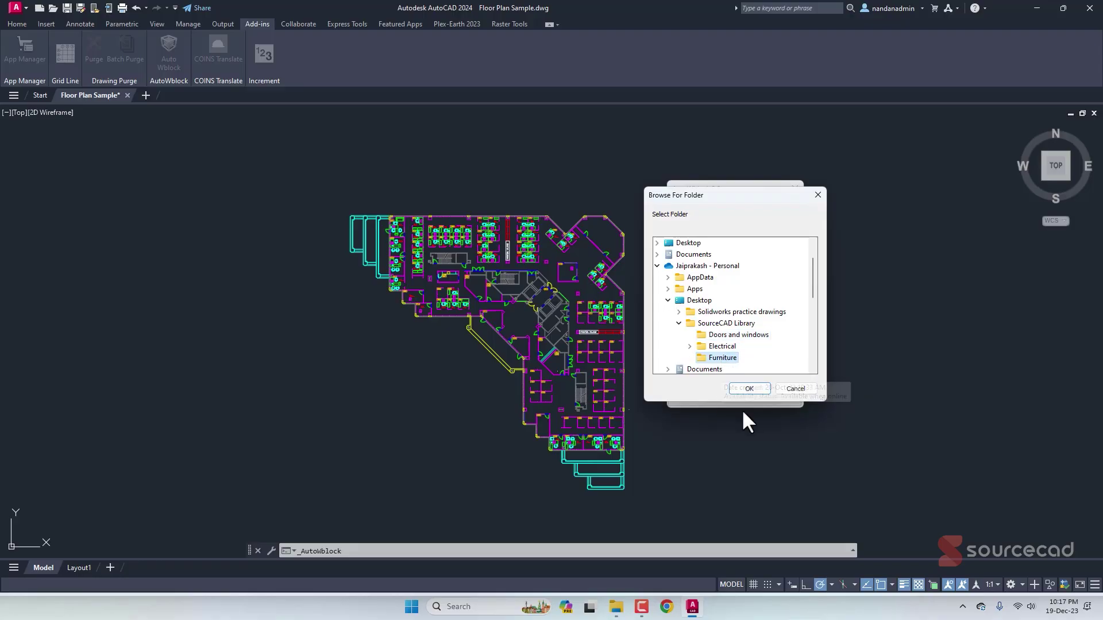
left_click(752, 387)
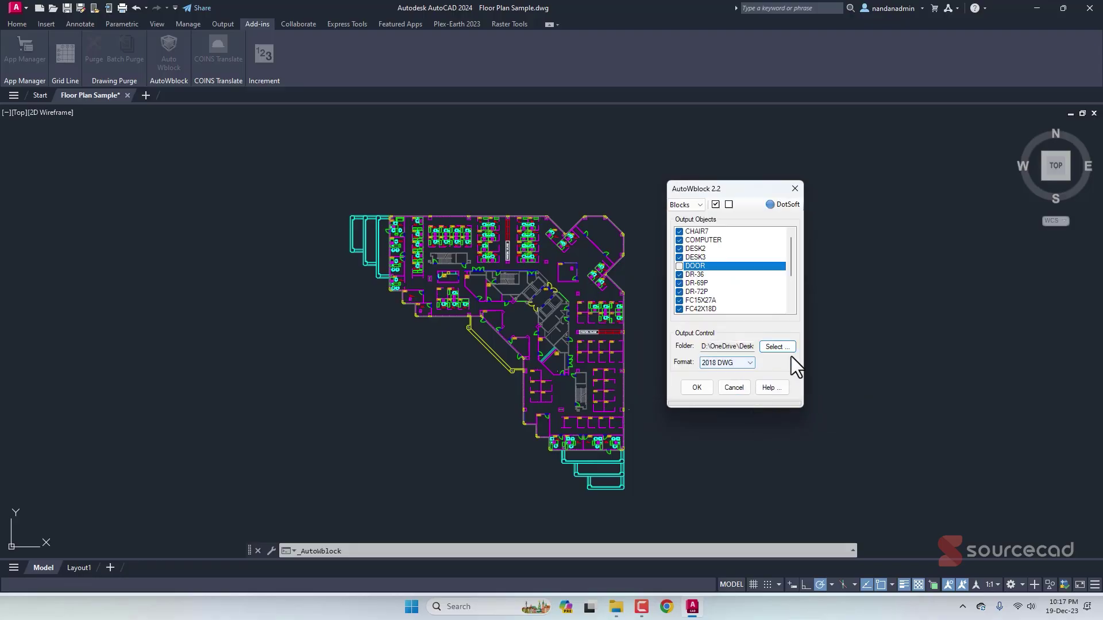
left_click(747, 363)
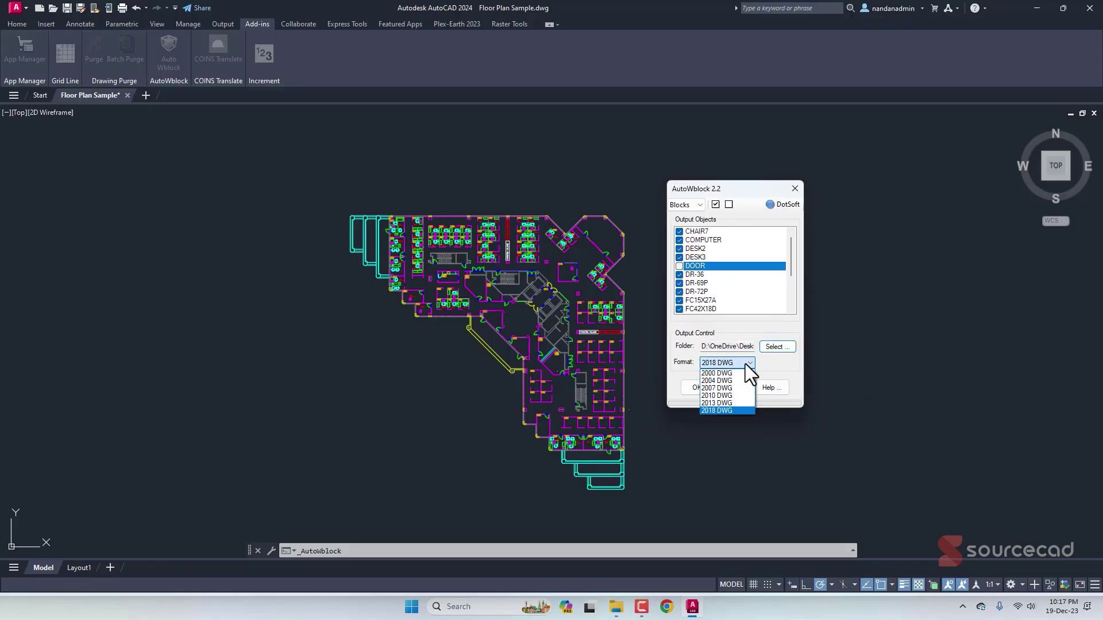
left_click(736, 409)
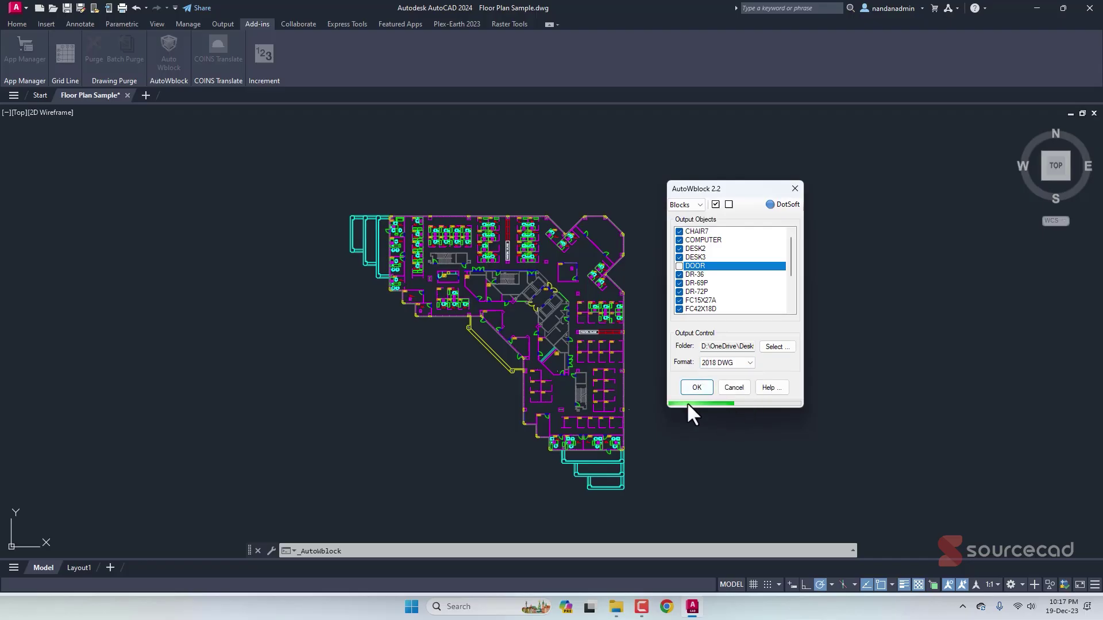
Step: Switch to File Explorer and open the SourceCAD Library's Furniture folder to examine the exported block drawings
left_click(1039, 7)
left_click(400, 105)
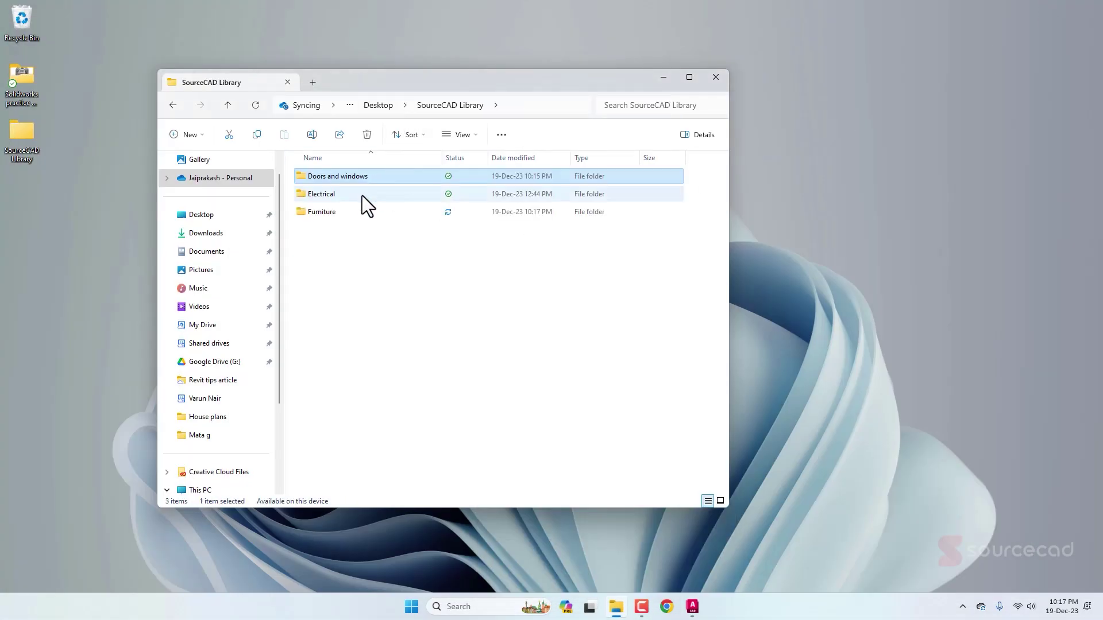
double_click(353, 212)
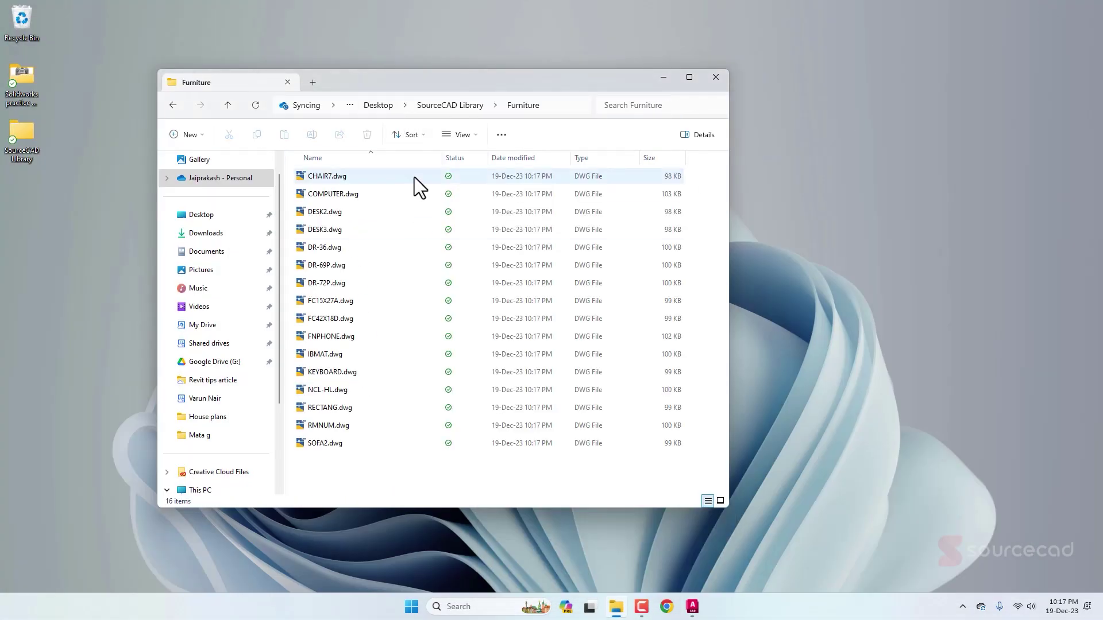
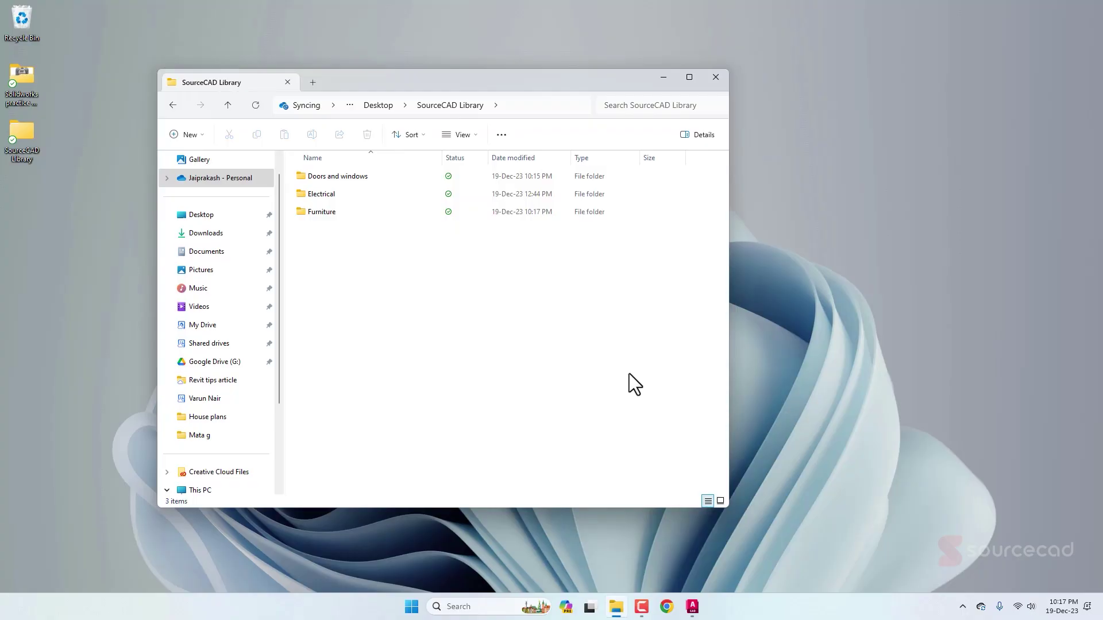
Step: Return to AutoCAD, close the Floor Plan Sample drawing, and start a new blank drawing
left_click(692, 607)
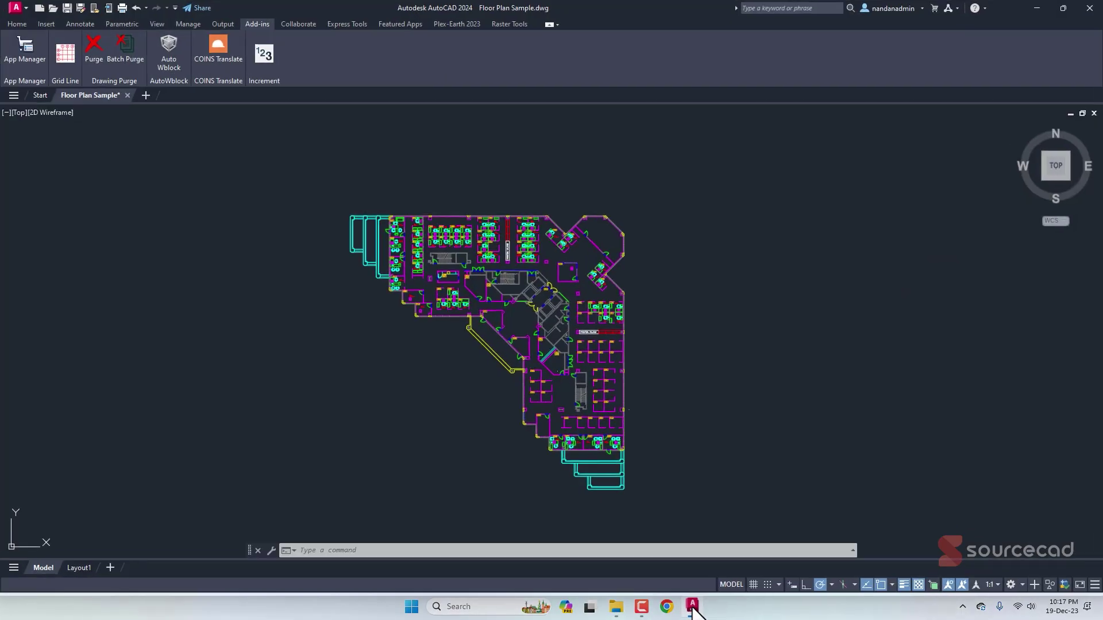
left_click(128, 95)
left_click(588, 325)
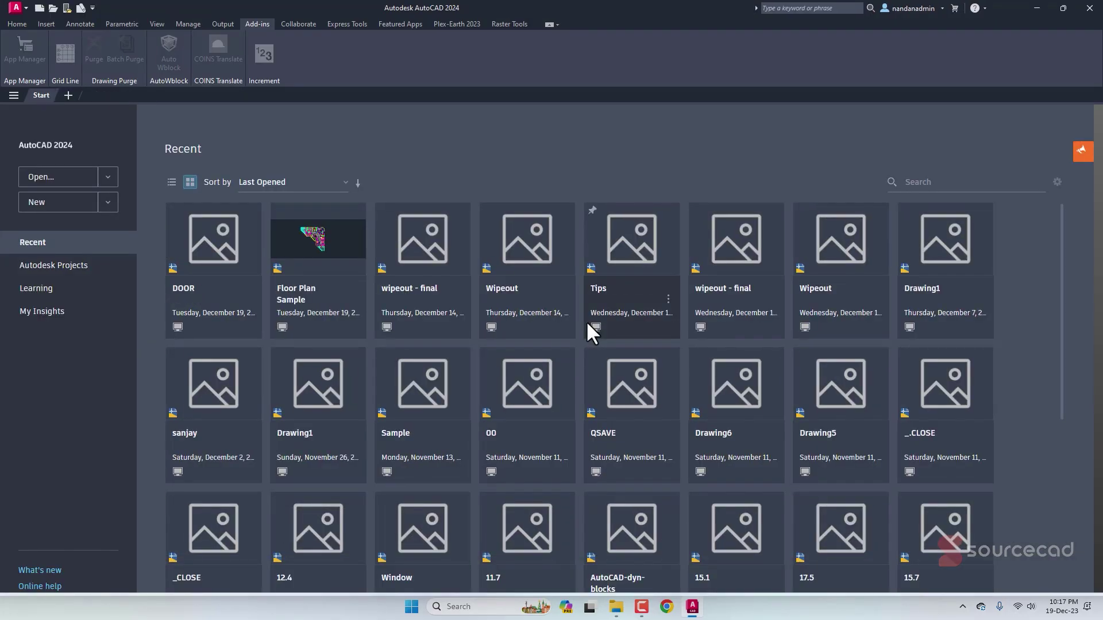
left_click(58, 205)
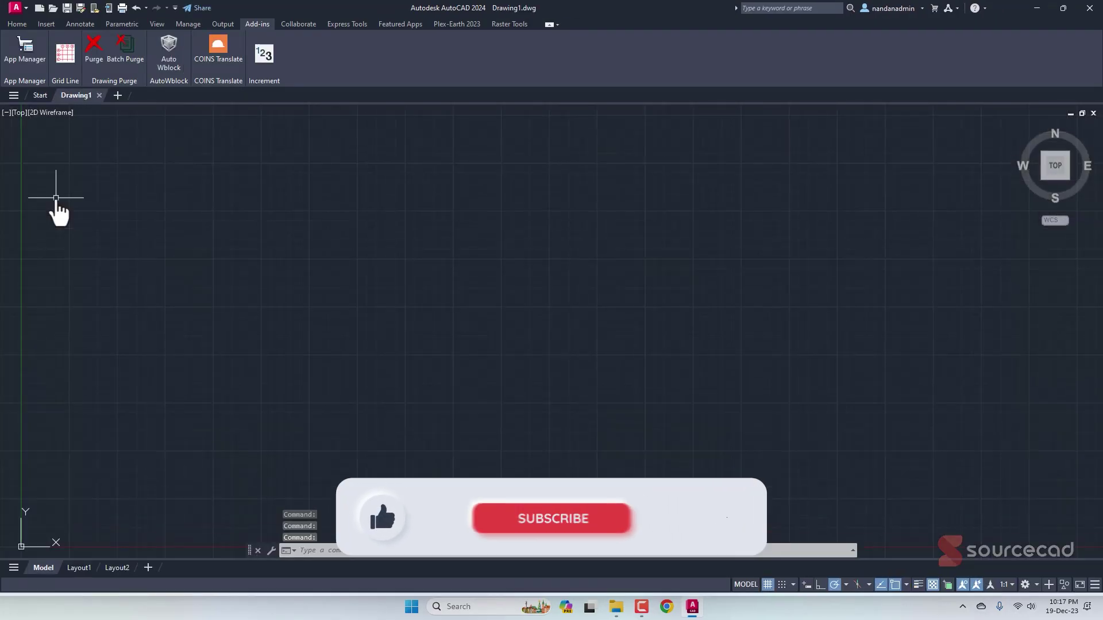
left_click(18, 24)
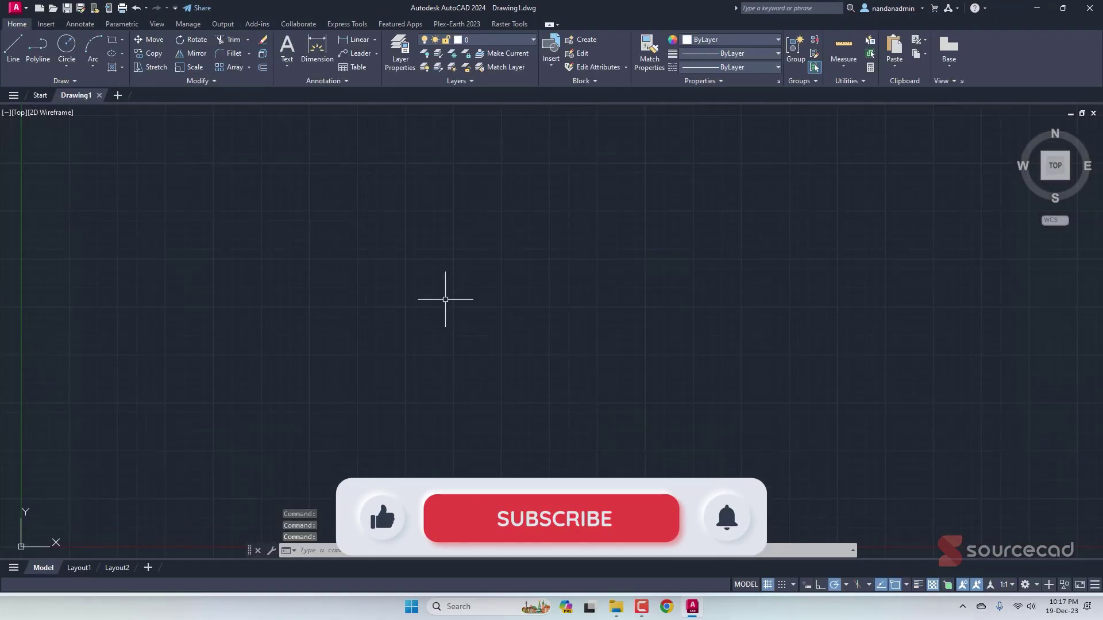
left_click(1045, 9)
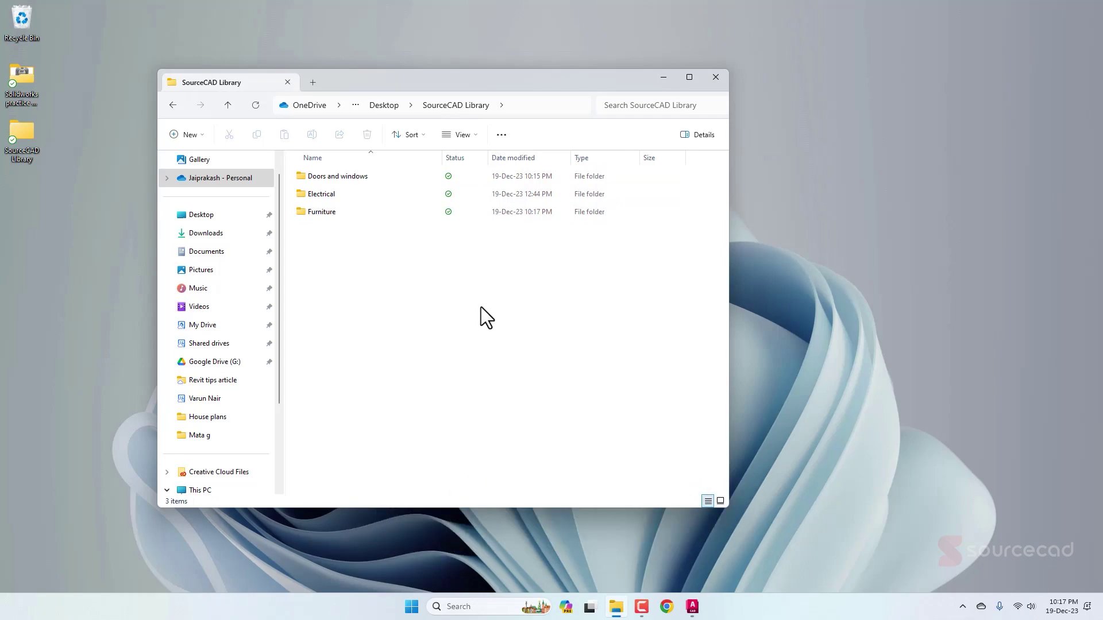
left_click(692, 606)
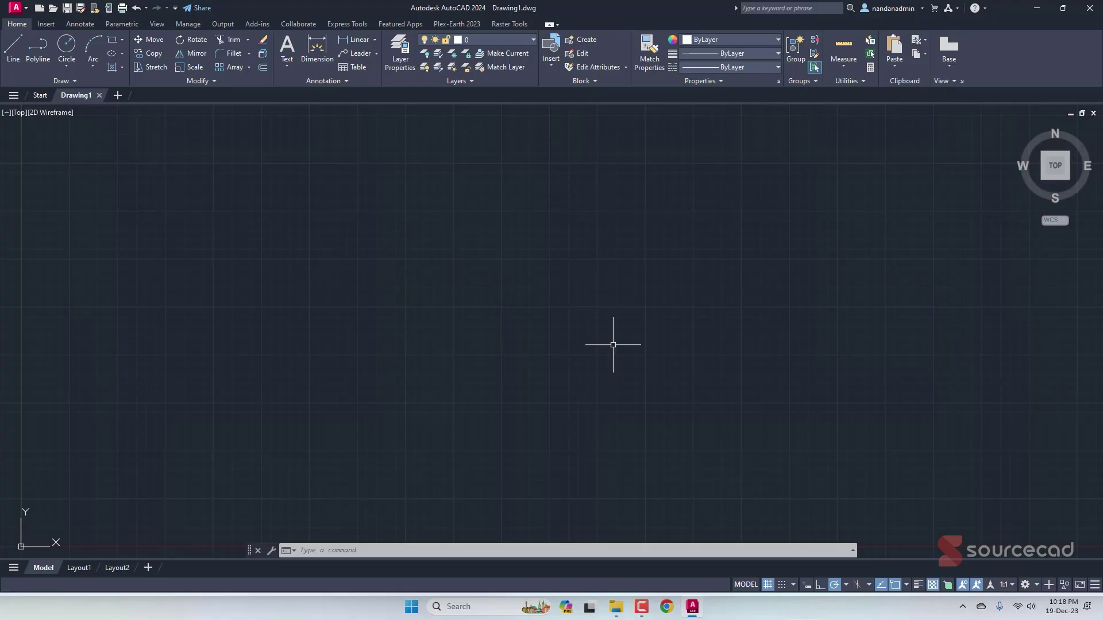
type("adc")
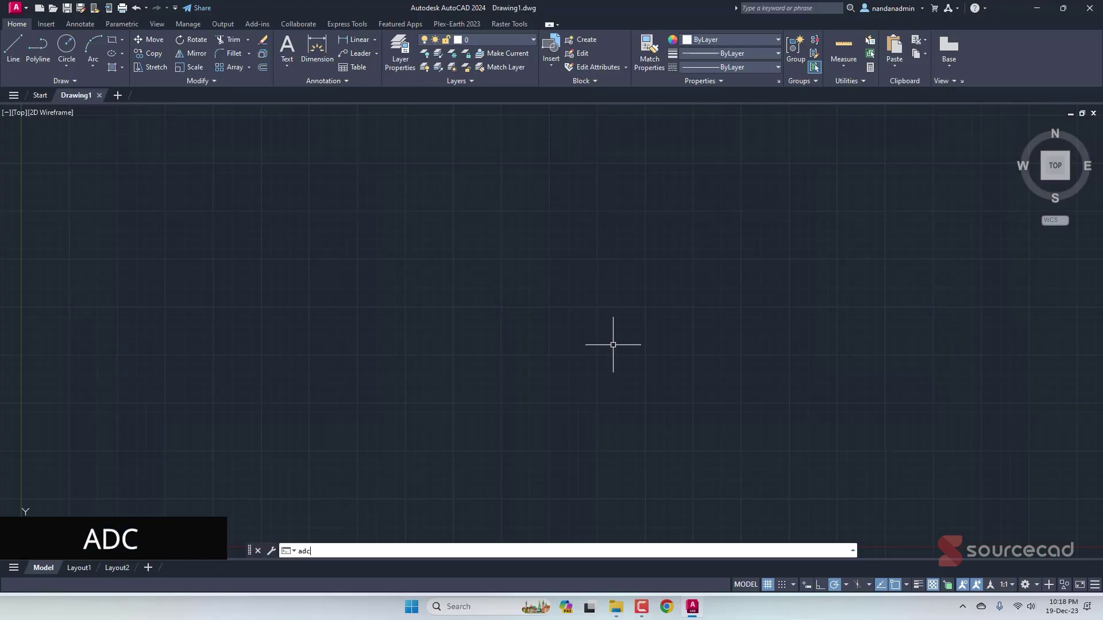
key("Return")
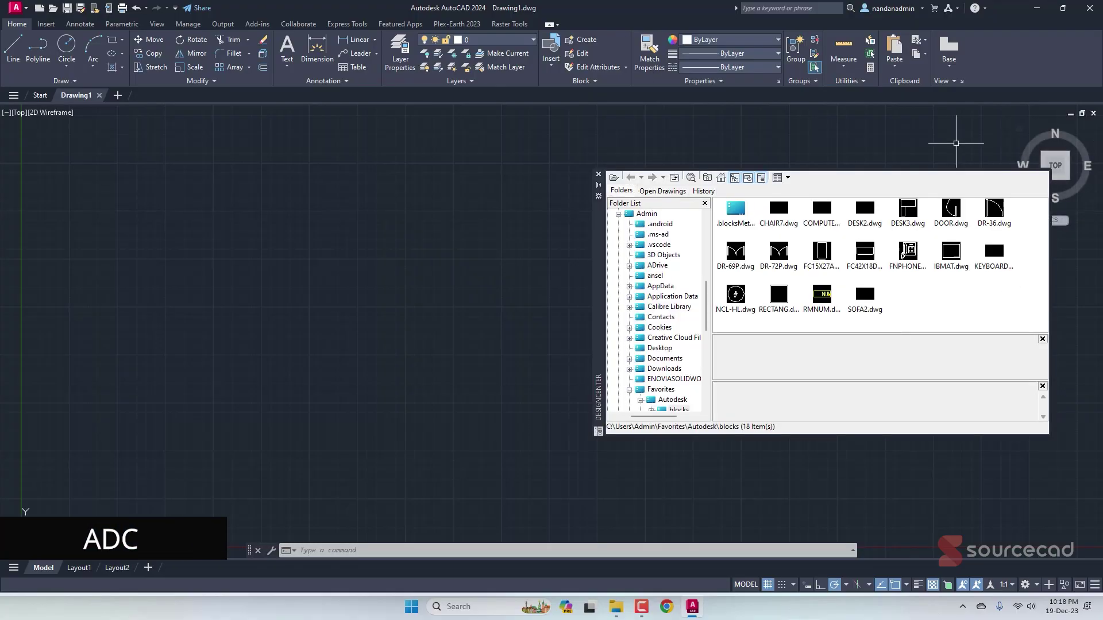
left_click(598, 174)
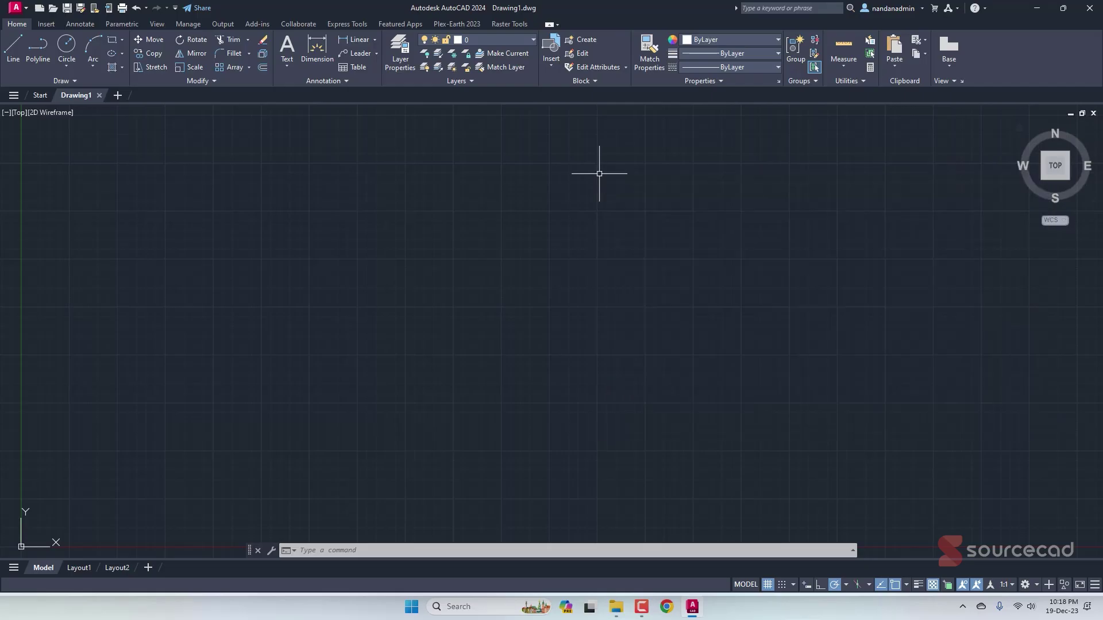
Step: Open DesignCenter over the drawing area, view its Home location and the favorite blocks folder, and return to Favorites
key("ctrl+2")
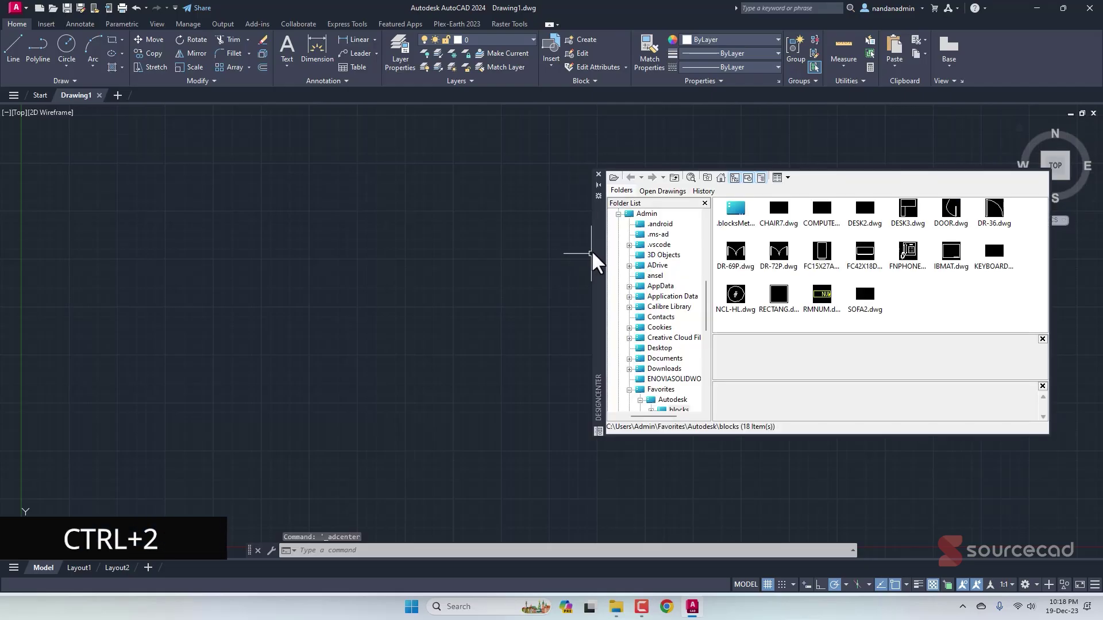
left_click_drag(583, 253, 419, 257)
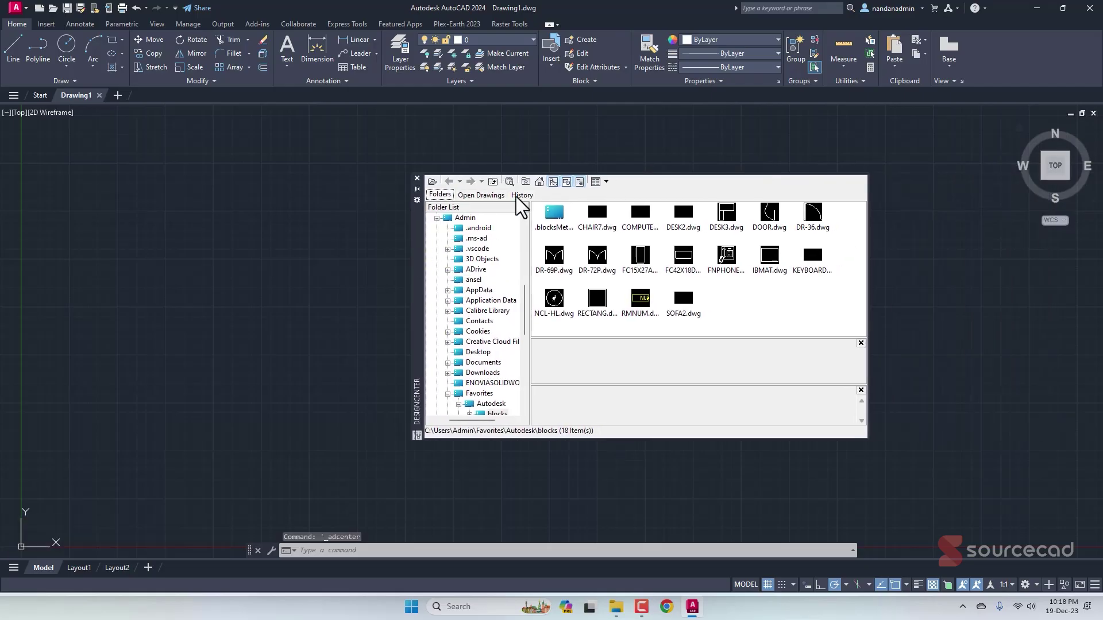
left_click(538, 182)
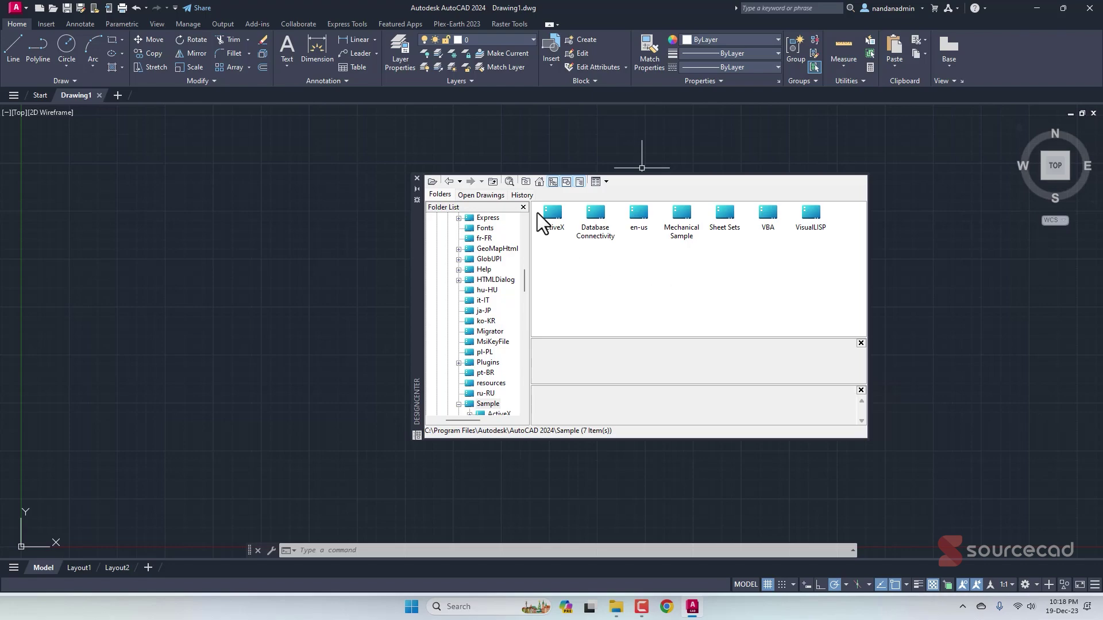
left_click(525, 182)
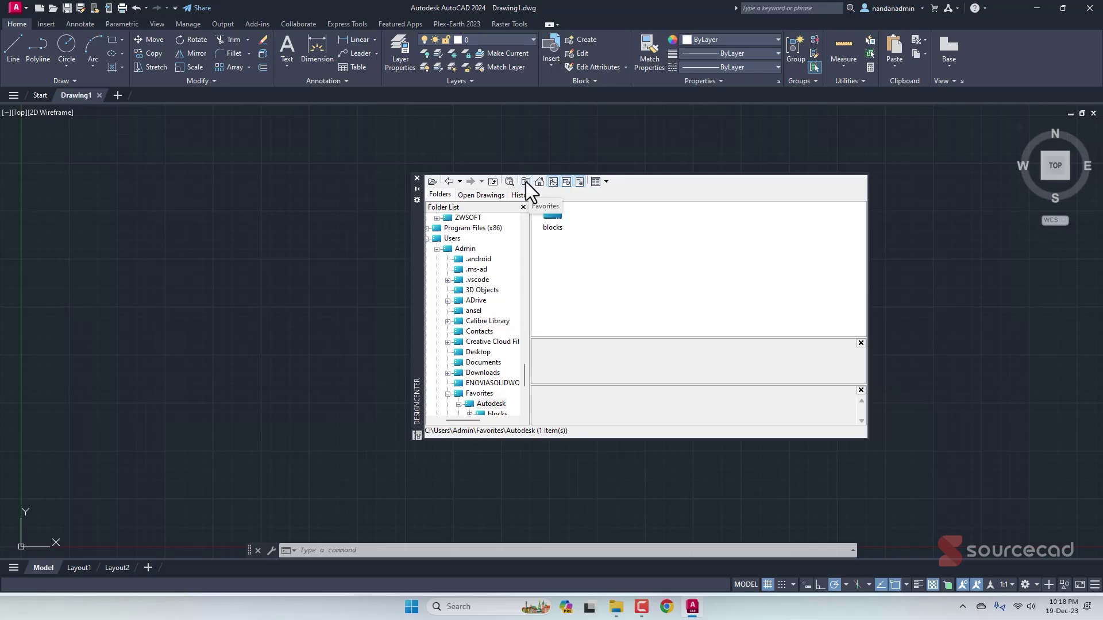
double_click(553, 215)
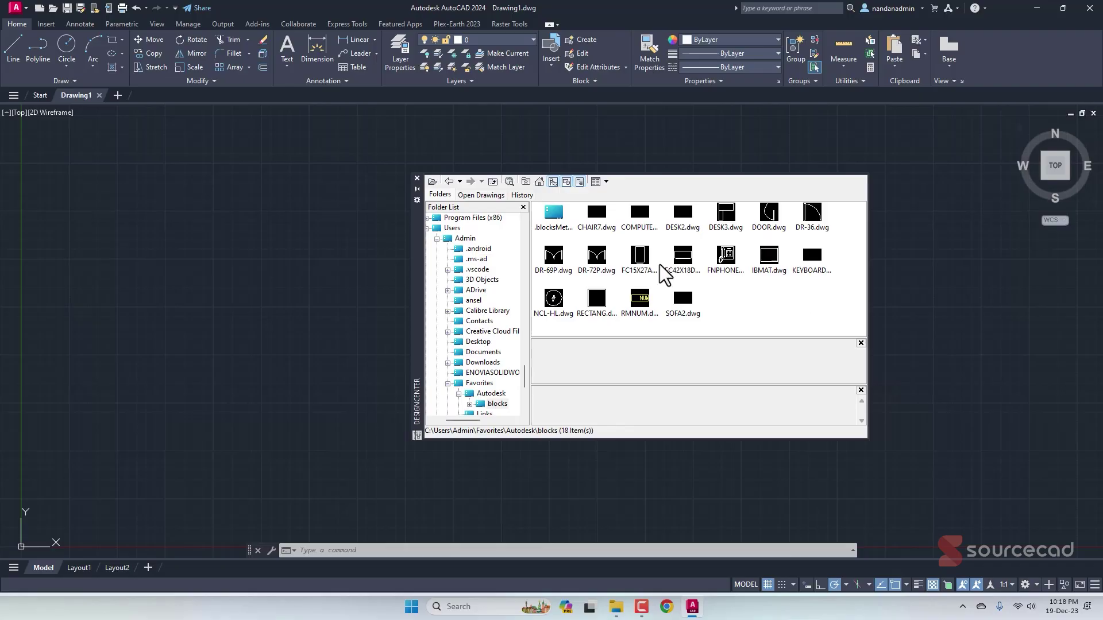
left_click(525, 183)
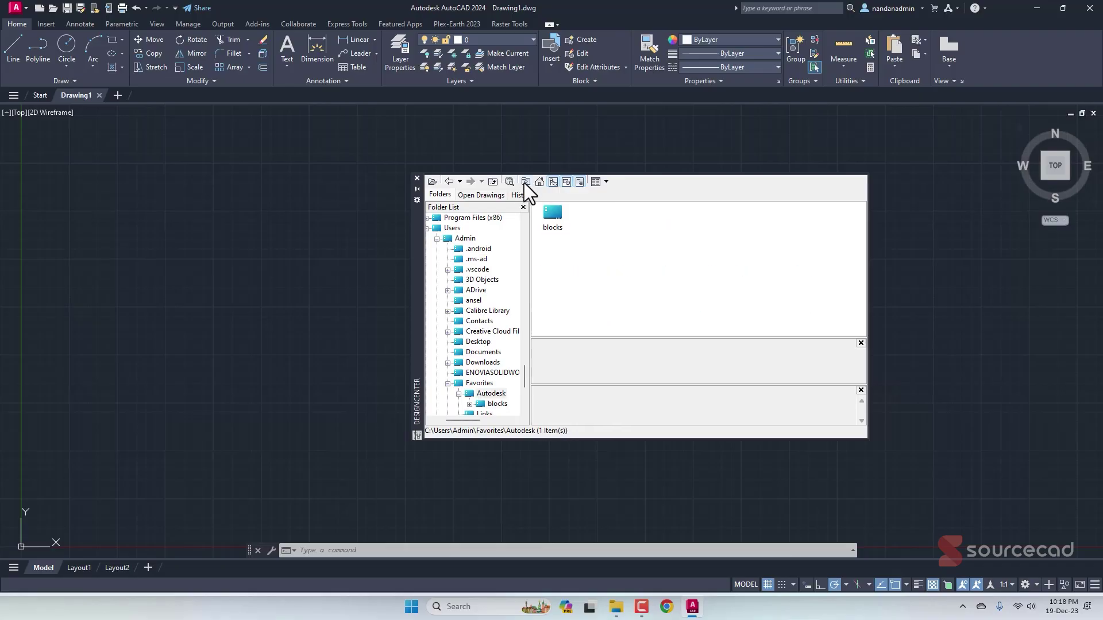
Step: Open the DesignCenter Favorites location in File Explorer through Organize Favorites and delete its blocks folder
left_click(1037, 8)
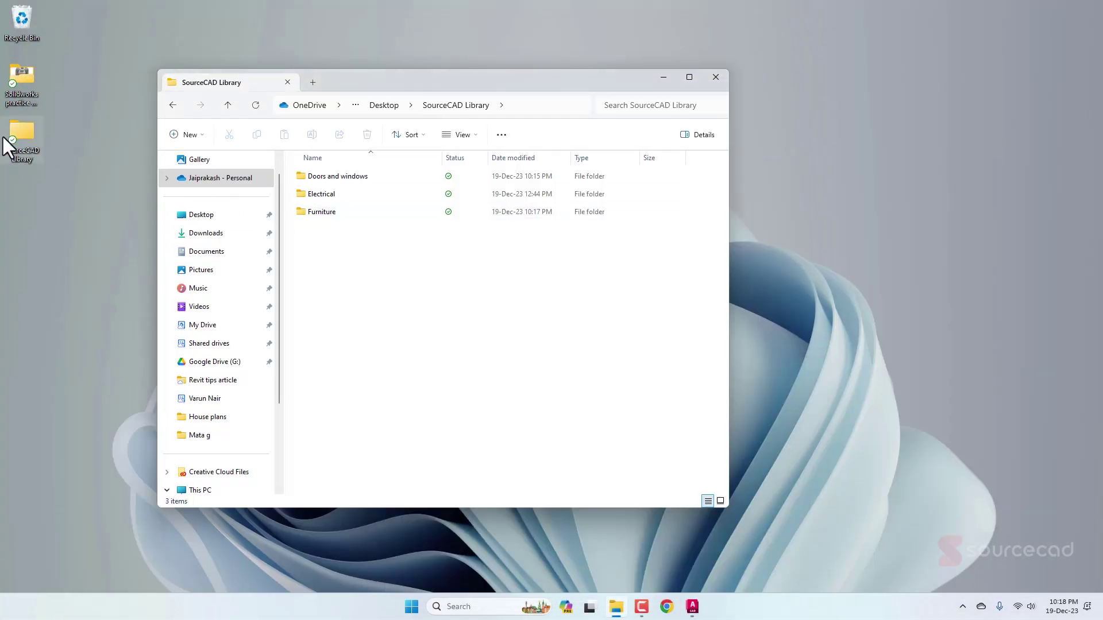
left_click(692, 607)
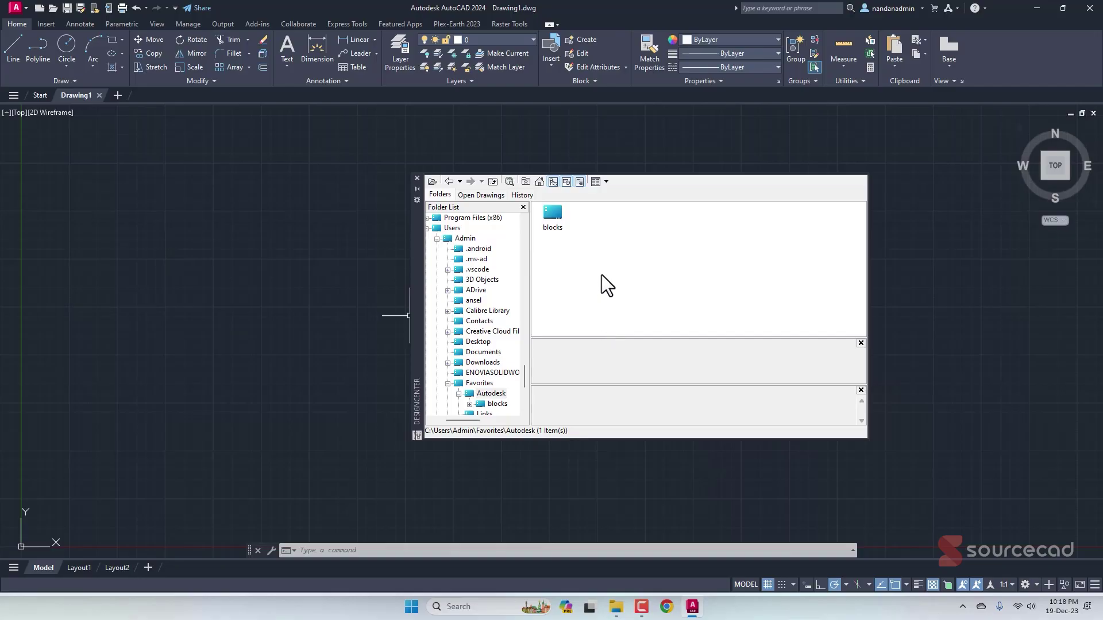
right_click(638, 236)
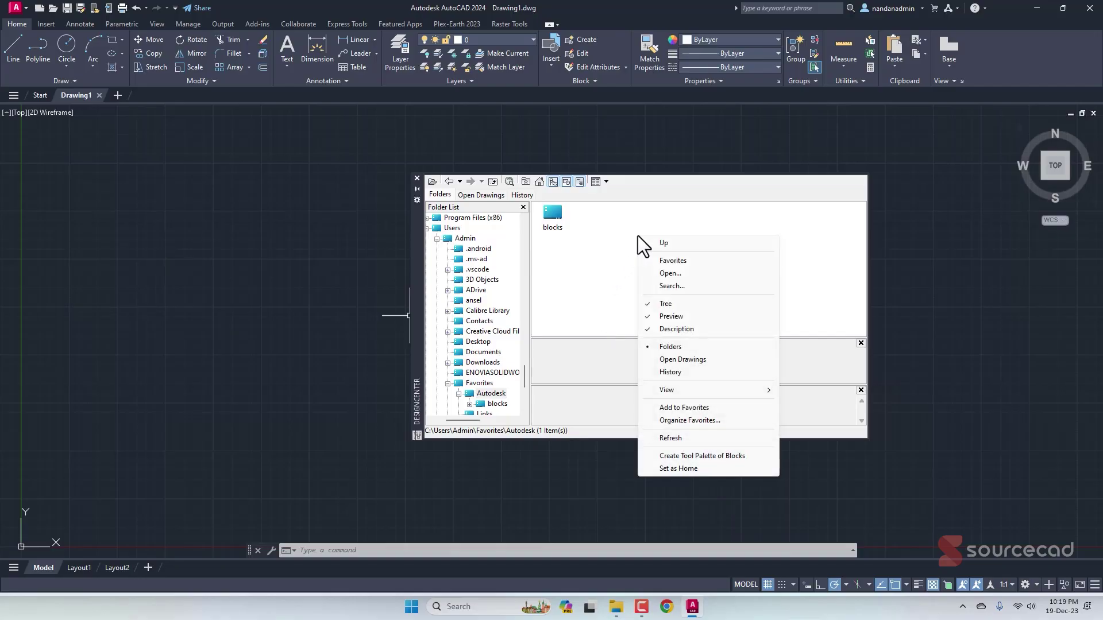
left_click(691, 421)
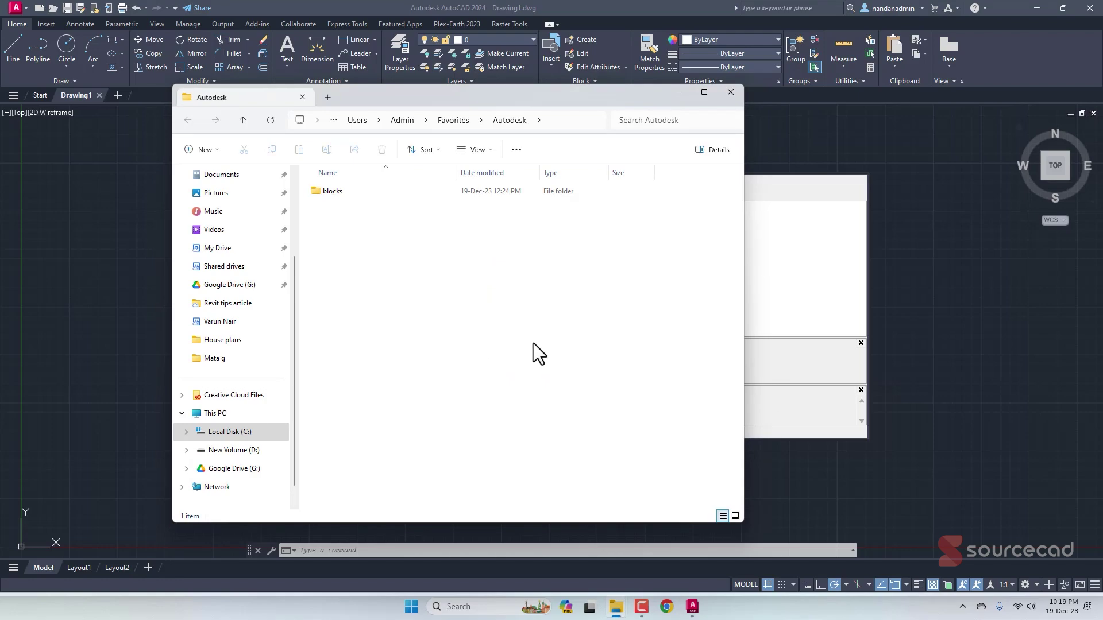
left_click_drag(495, 106, 389, 103)
left_click(257, 192)
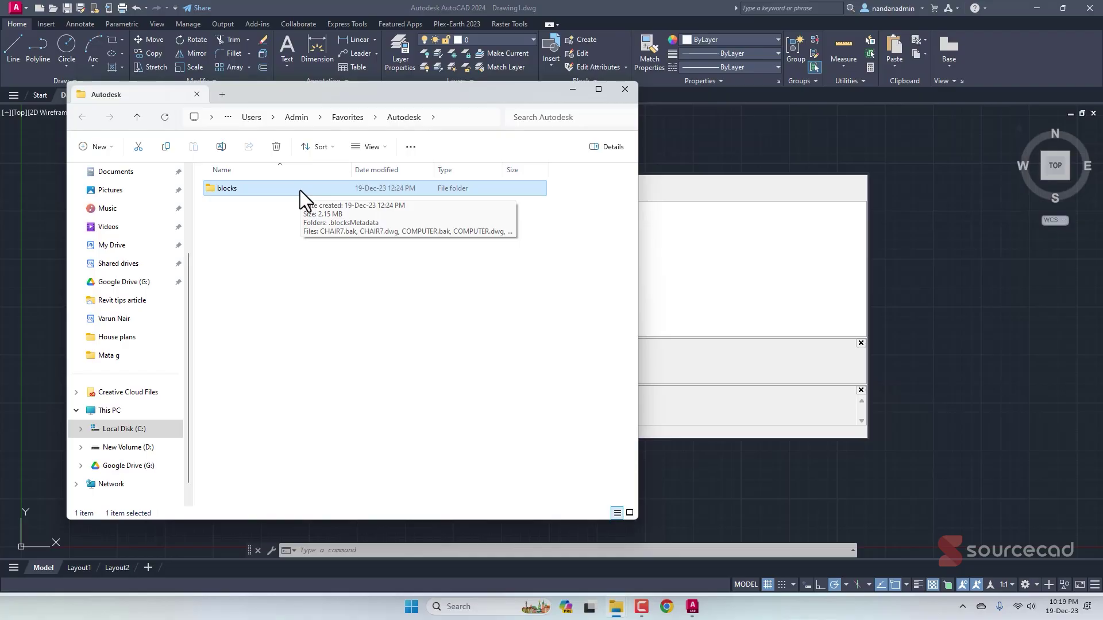
key("Delete")
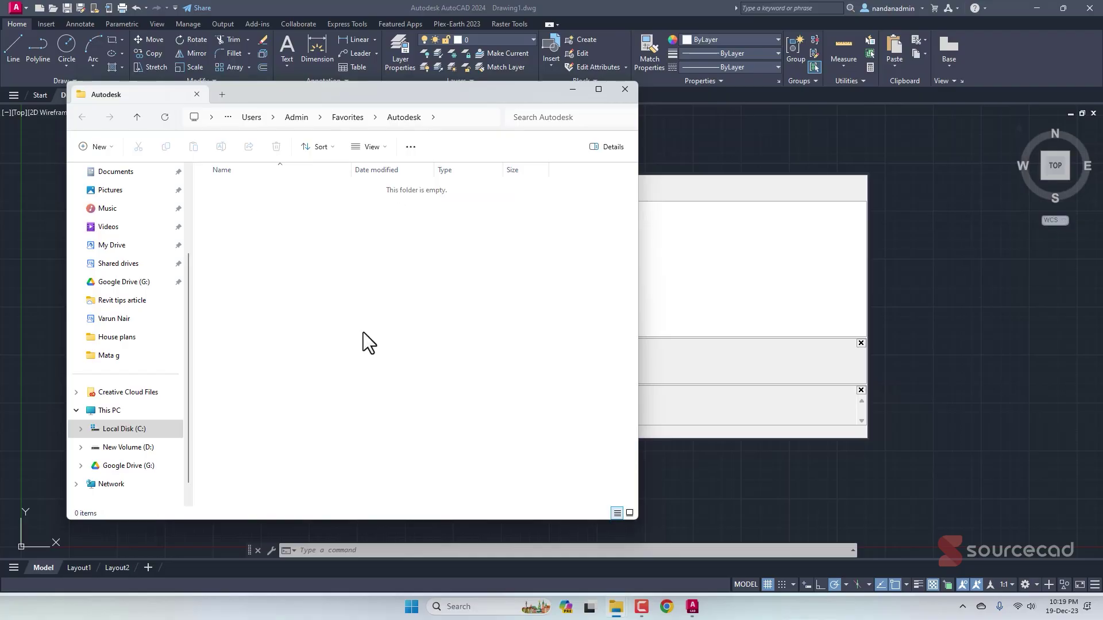
Step: Copy the SourceCAD Library folder from the desktop into the Autodesk favorites folder
left_click(1032, 7)
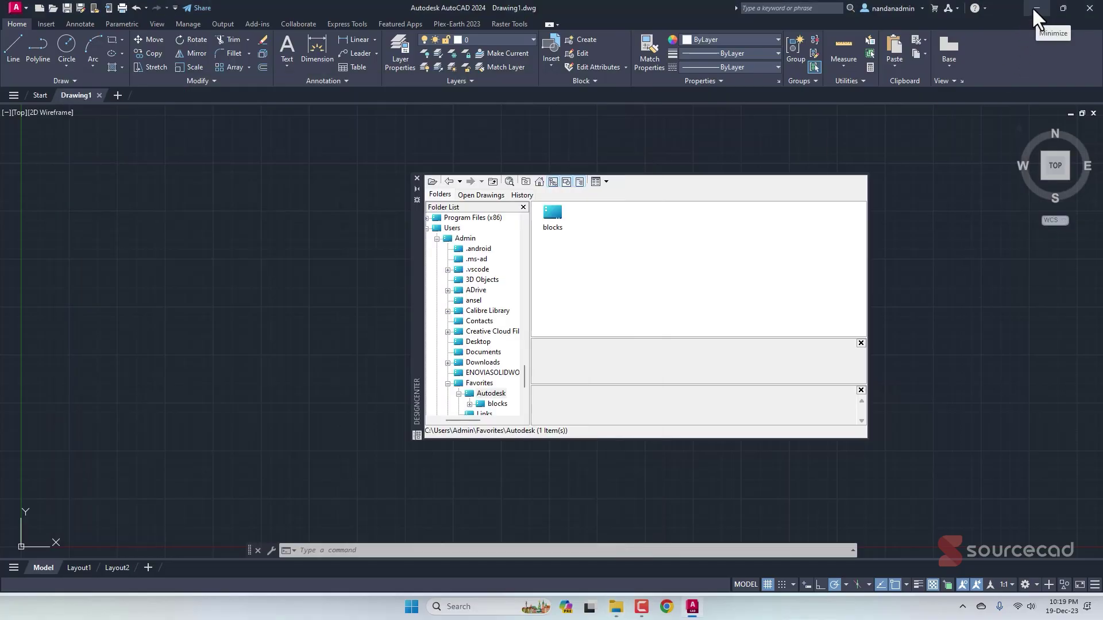
left_click(1038, 7)
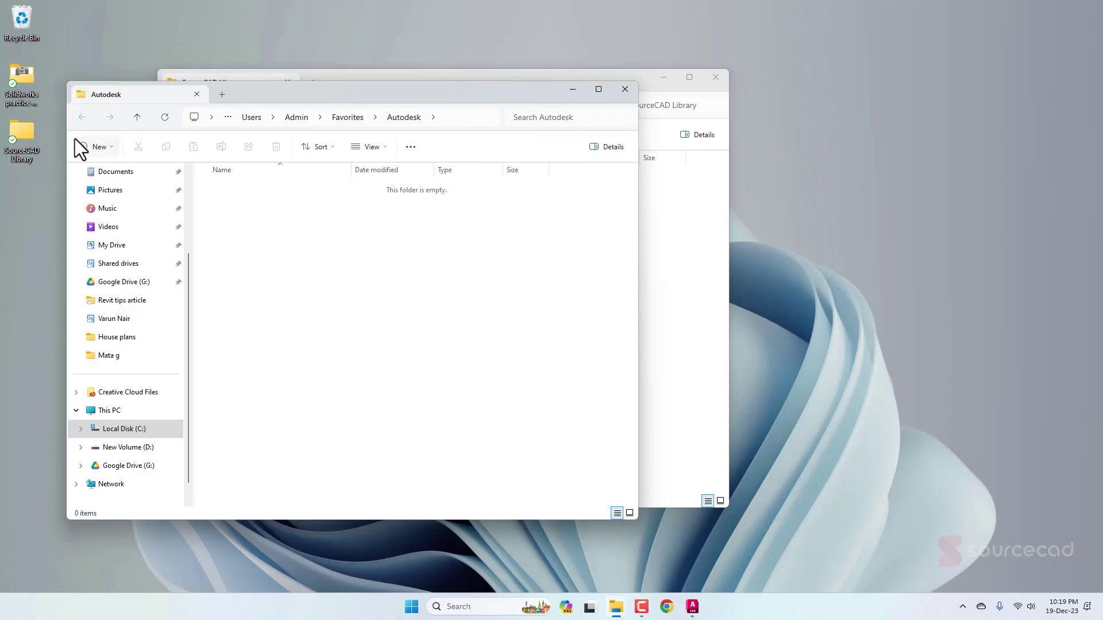
left_click(17, 137)
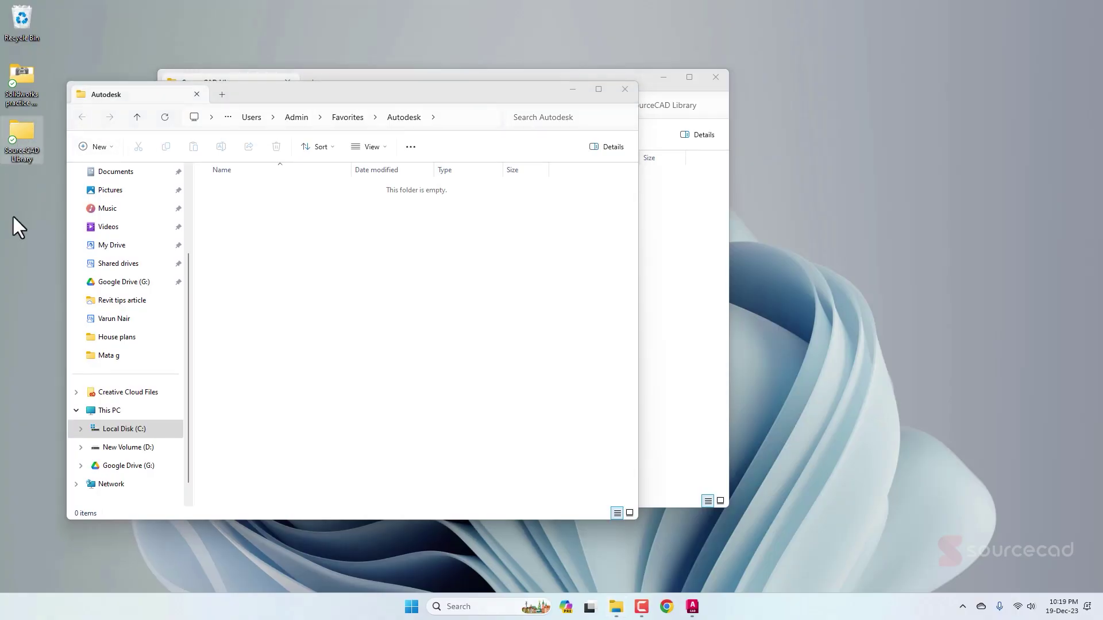
key("ctrl+c")
left_click(409, 277)
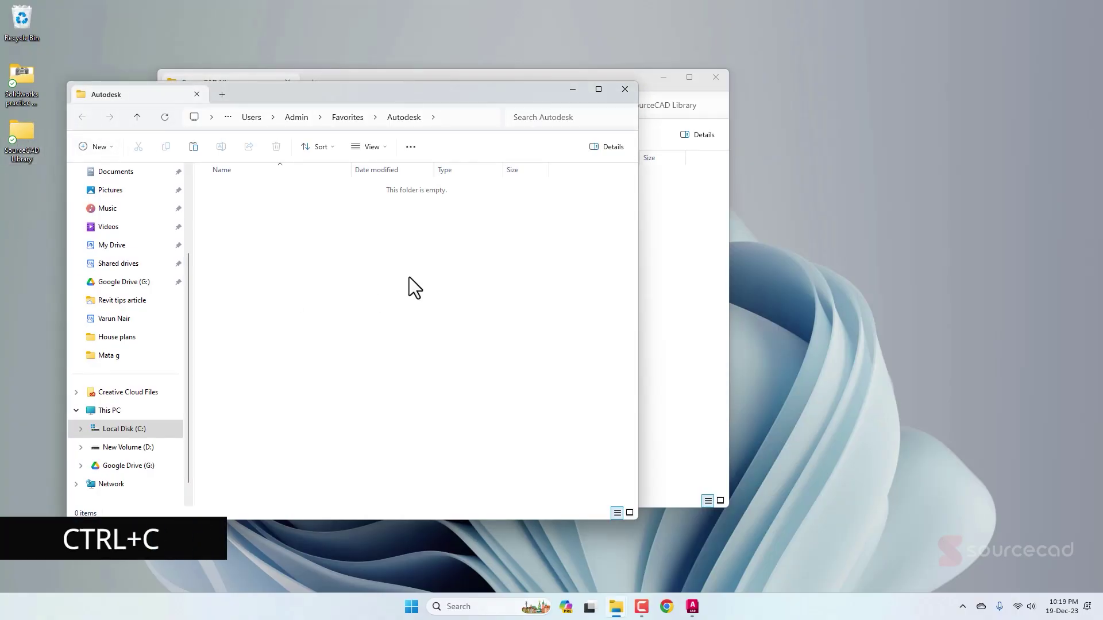
key("ctrl+v")
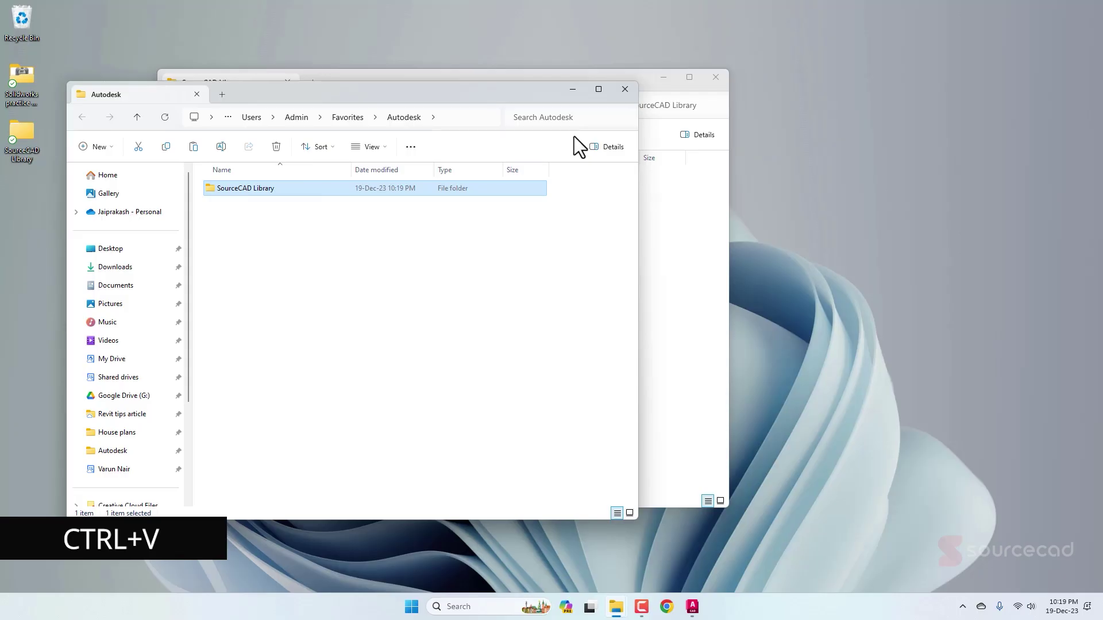
Step: Close both File Explorer windows, return to AutoCAD, and reload the Favorites location in DesignCenter
left_click(626, 91)
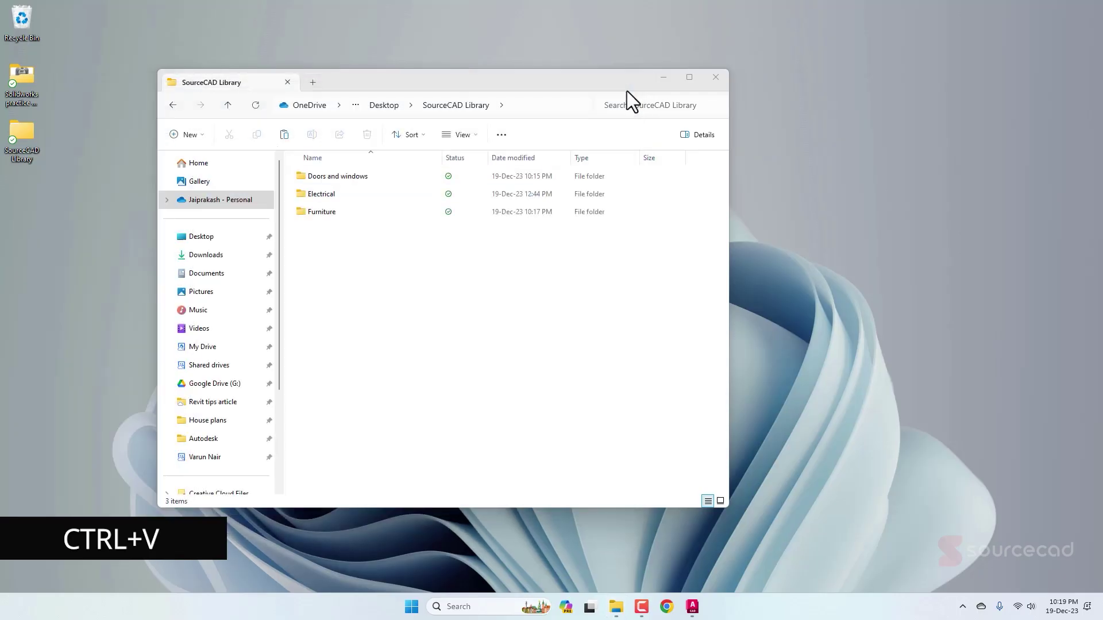
left_click(715, 77)
left_click(693, 607)
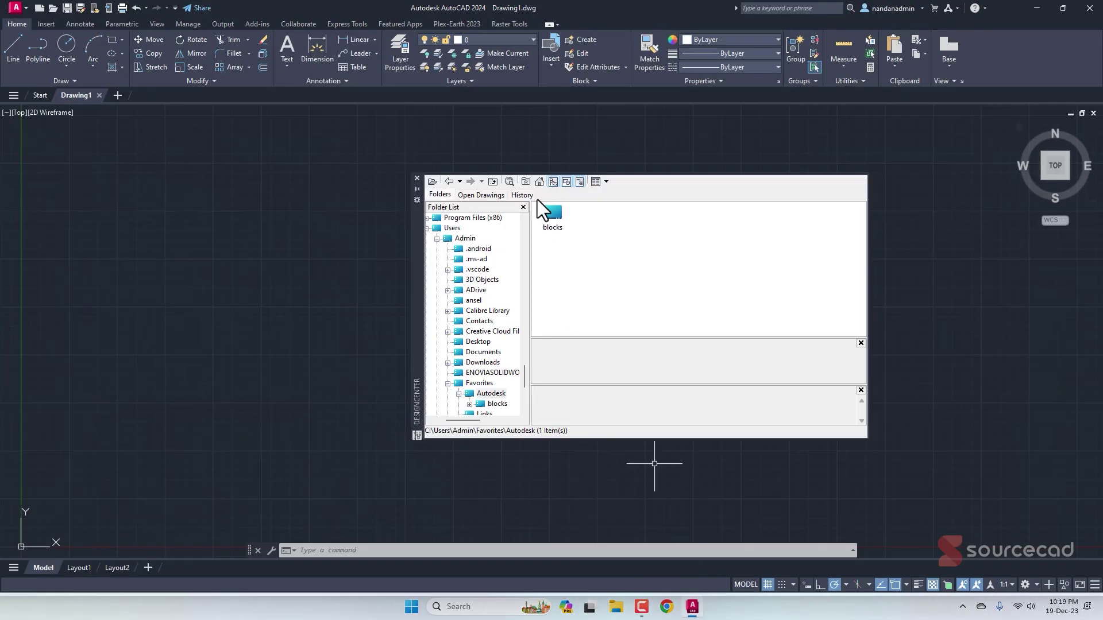
left_click(539, 182)
left_click(525, 182)
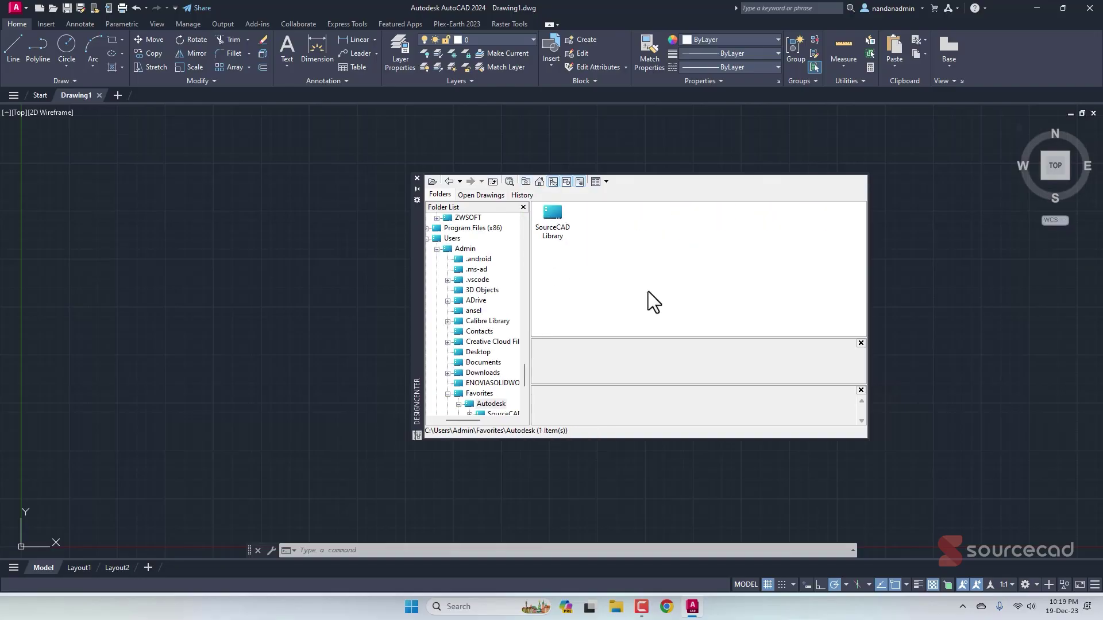
Step: Insert DOOR.dwg from the SourceCAD Library's Doors and windows folder into the drawing, accepting the default scale and rotation
double_click(550, 214)
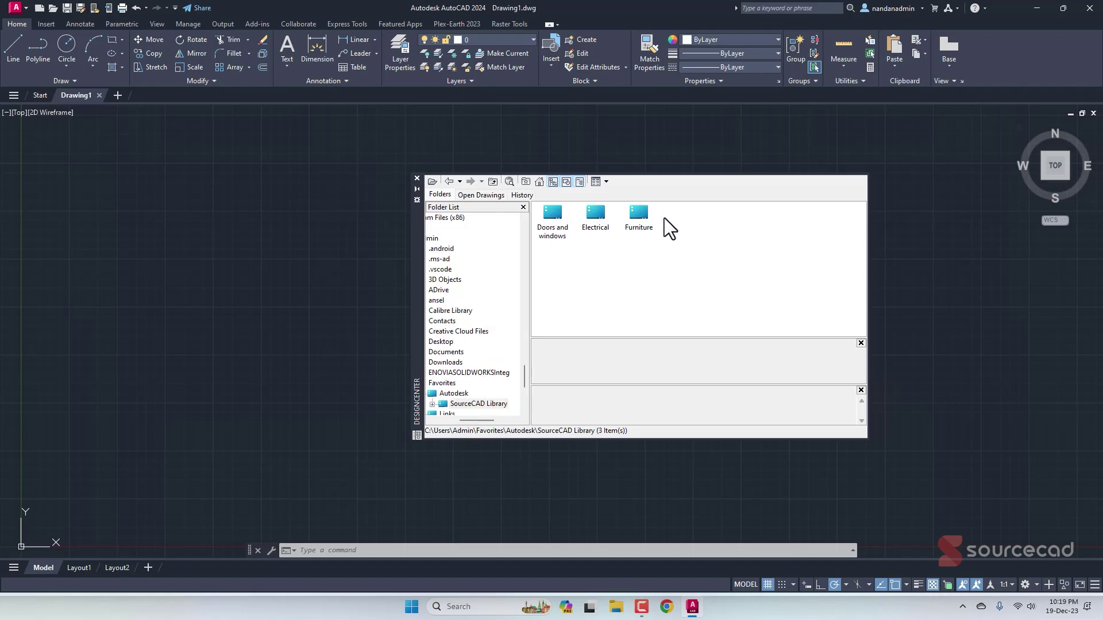
double_click(553, 216)
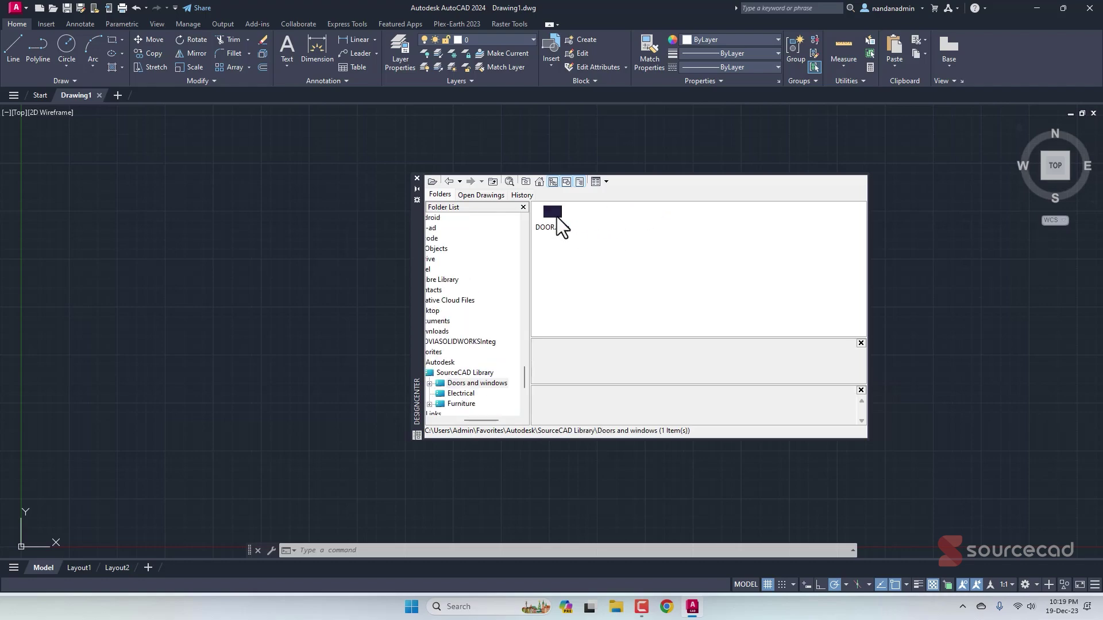
left_click(549, 228)
left_click_drag(551, 221, 216, 296)
left_click(266, 269)
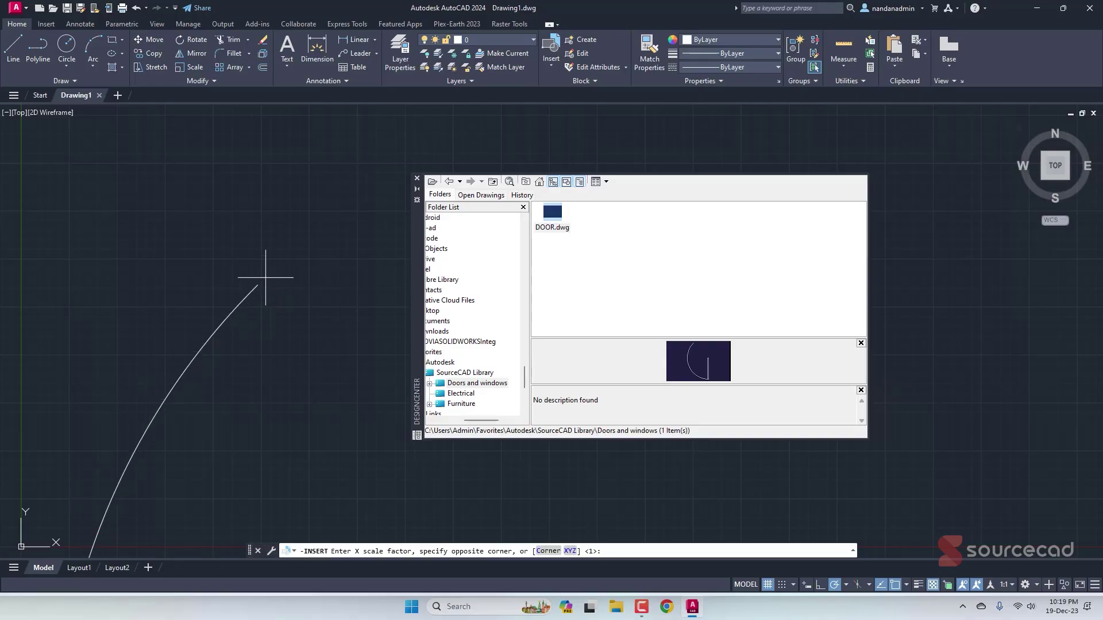
key("Return")
key("Return")
key("Return")
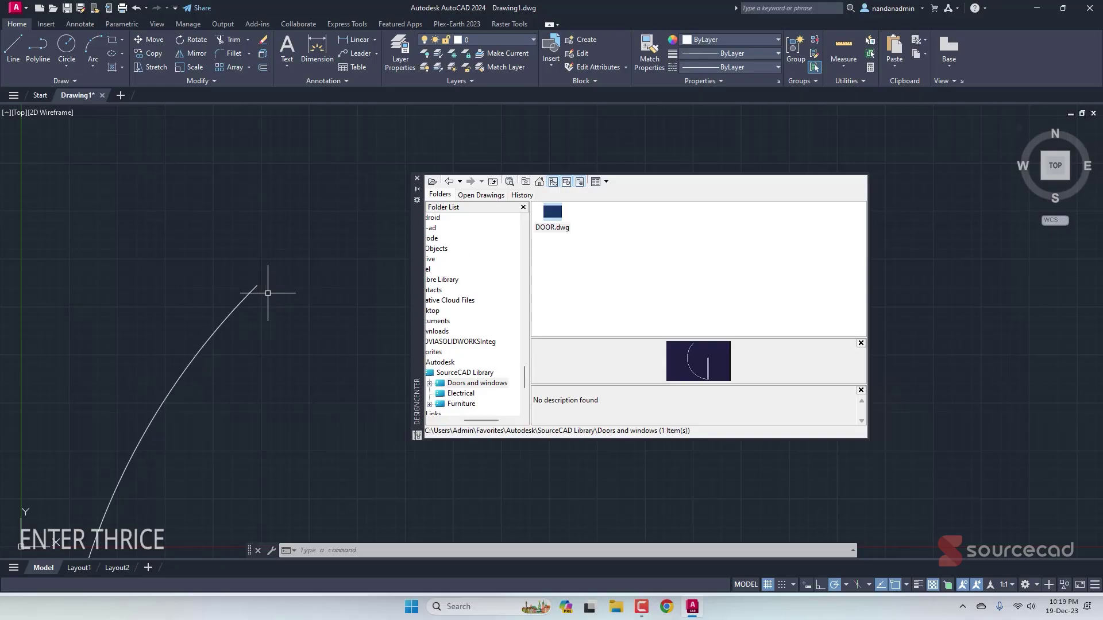
scroll(332, 317, "down", 2)
scroll(332, 318, "down", 5)
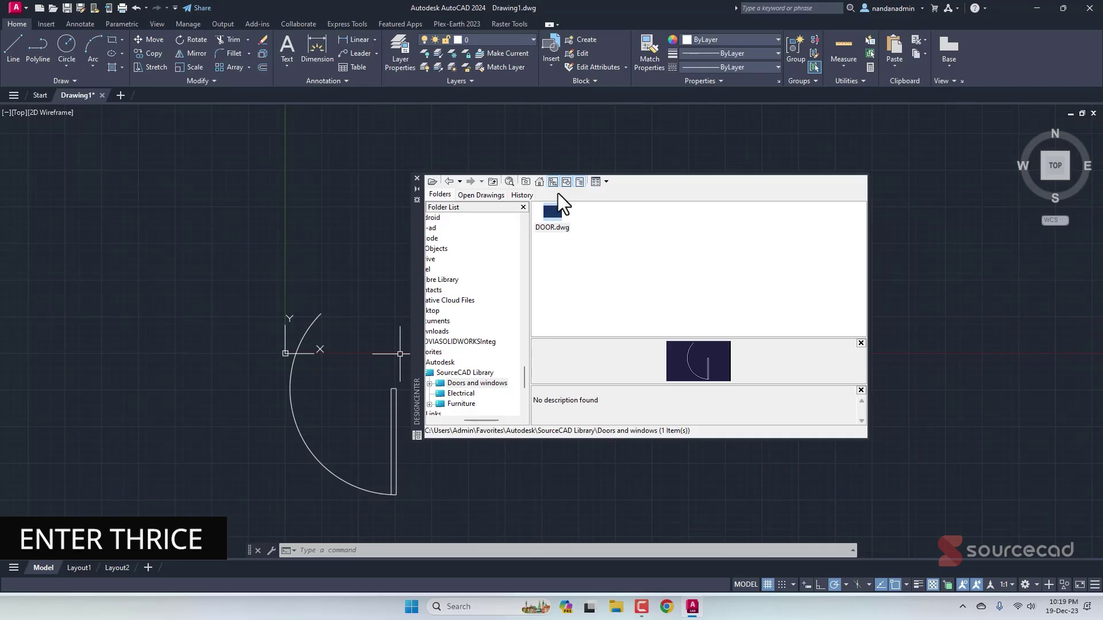
Step: Insert CHAIR7.dwg from the library's Furniture folder above and left of the door, accepting the default scale and rotation
left_click(448, 181)
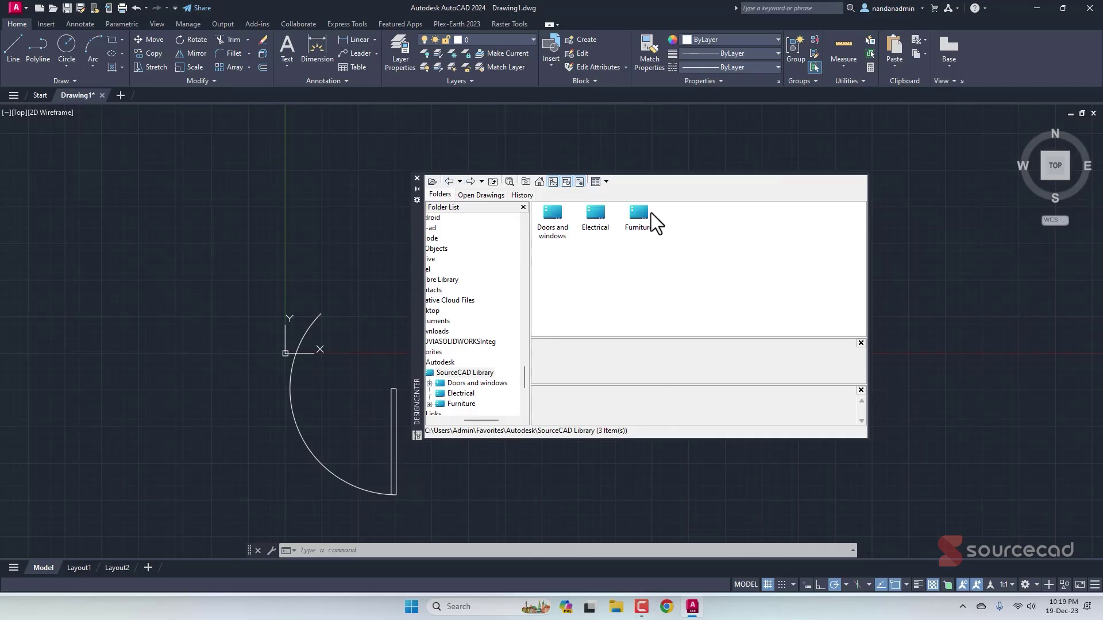
double_click(638, 212)
left_click(560, 216)
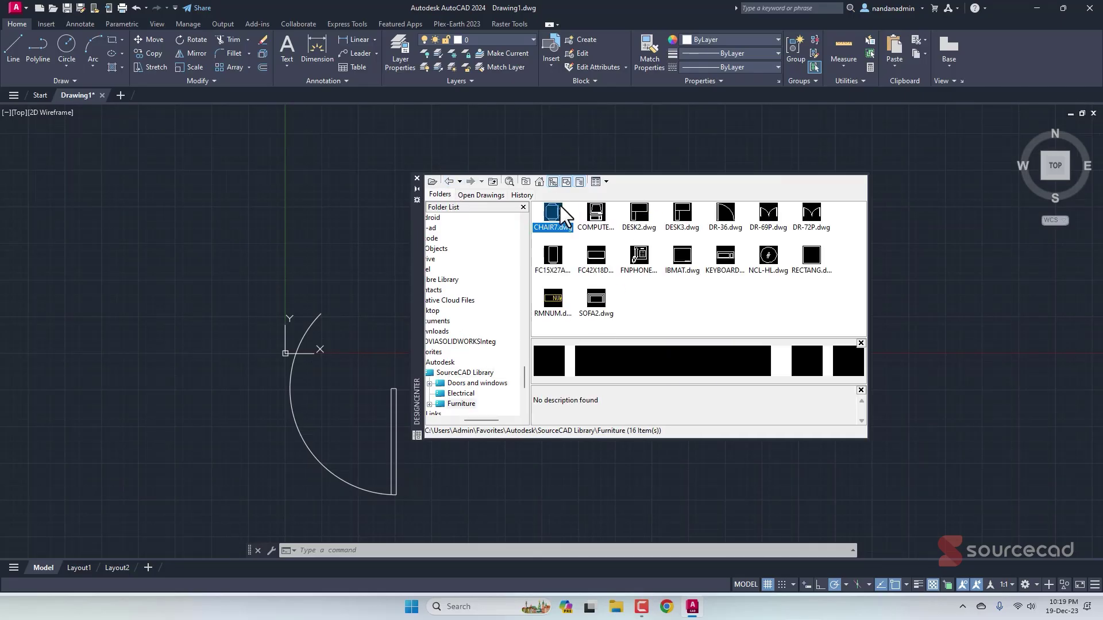
left_click_drag(563, 217, 171, 243)
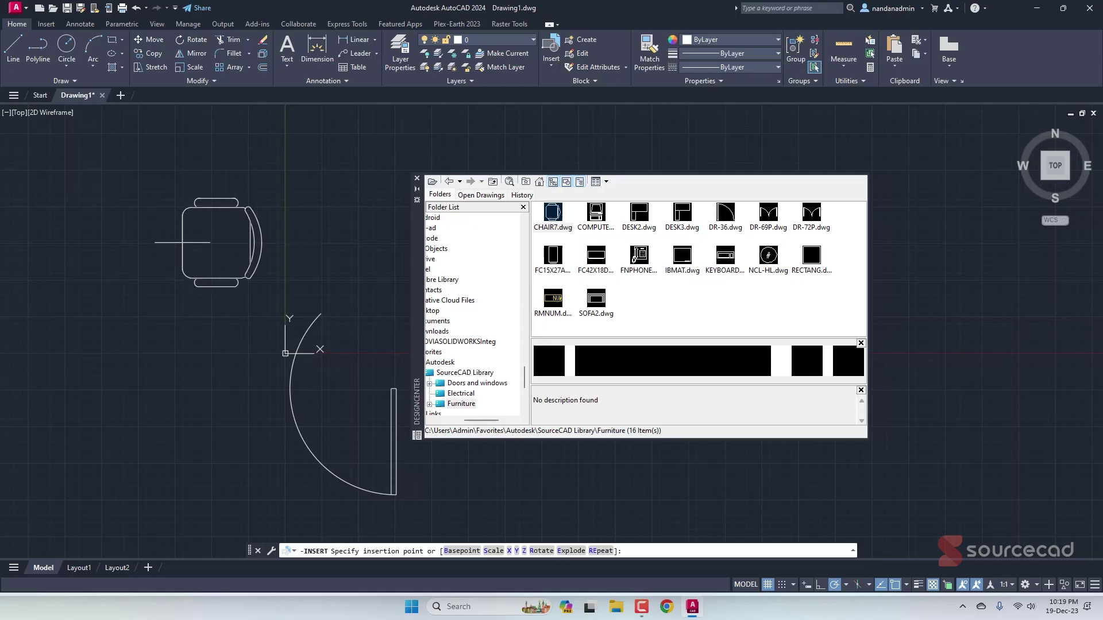
key("Return")
key("Return")
key("Return")
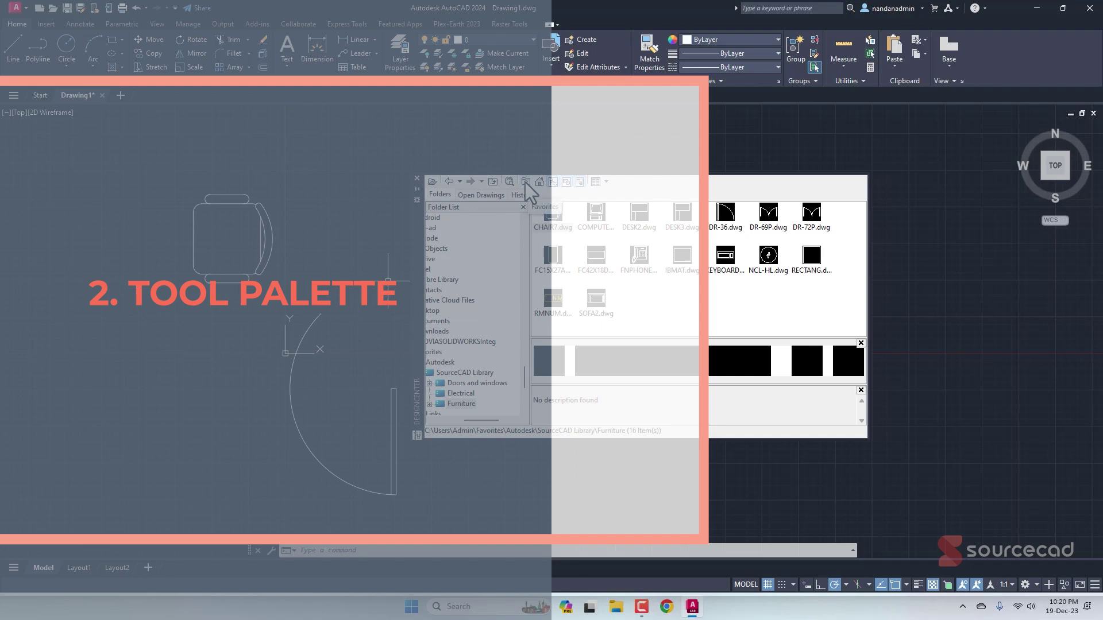
Step: Create a tool palette of blocks from the SourceCAD Library's Furniture folder in Favorites, move it aside, and close DesignCenter
left_click(525, 182)
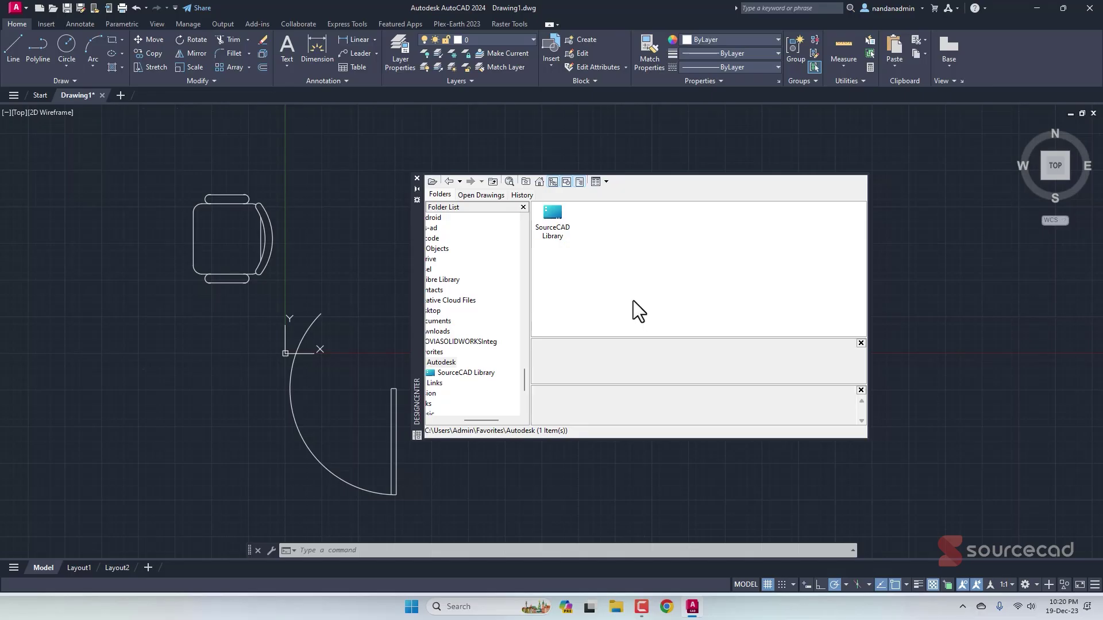
double_click(551, 221)
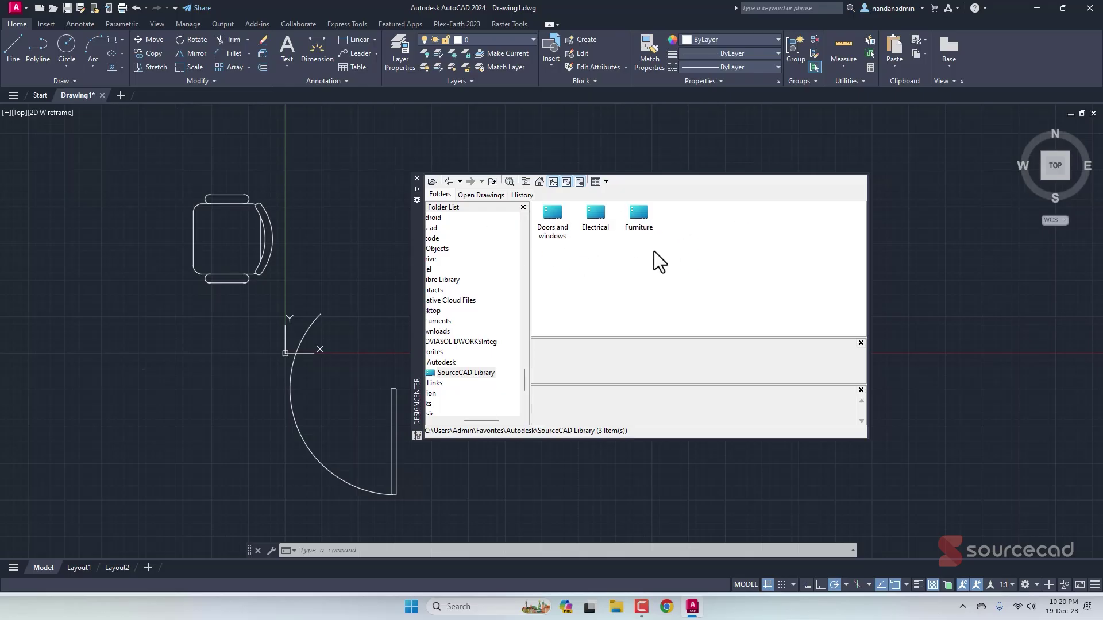
double_click(638, 213)
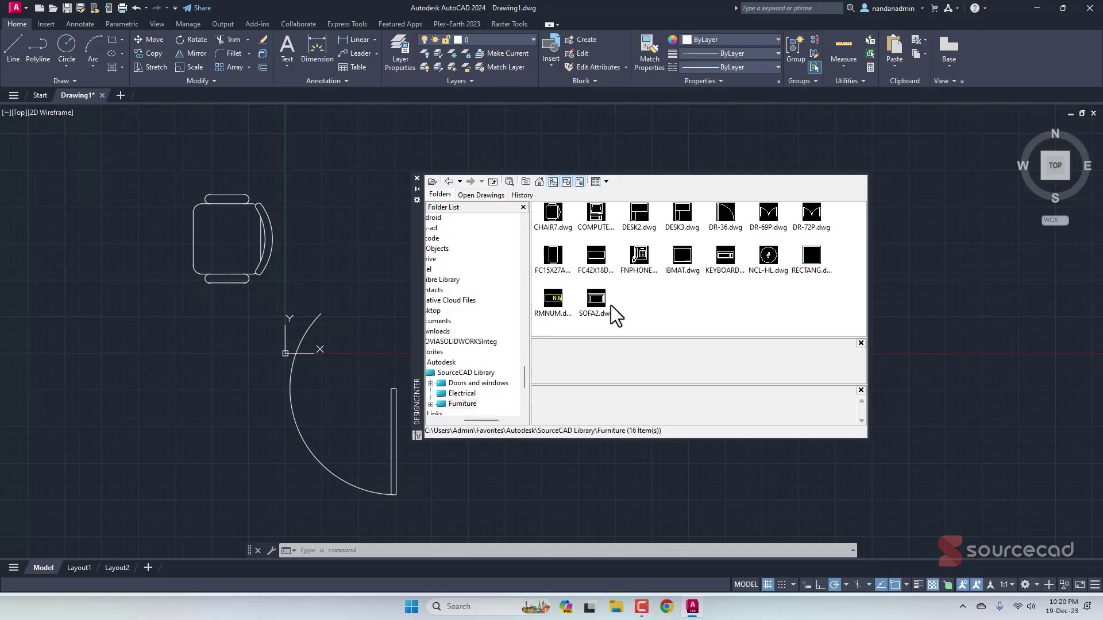
right_click(676, 300)
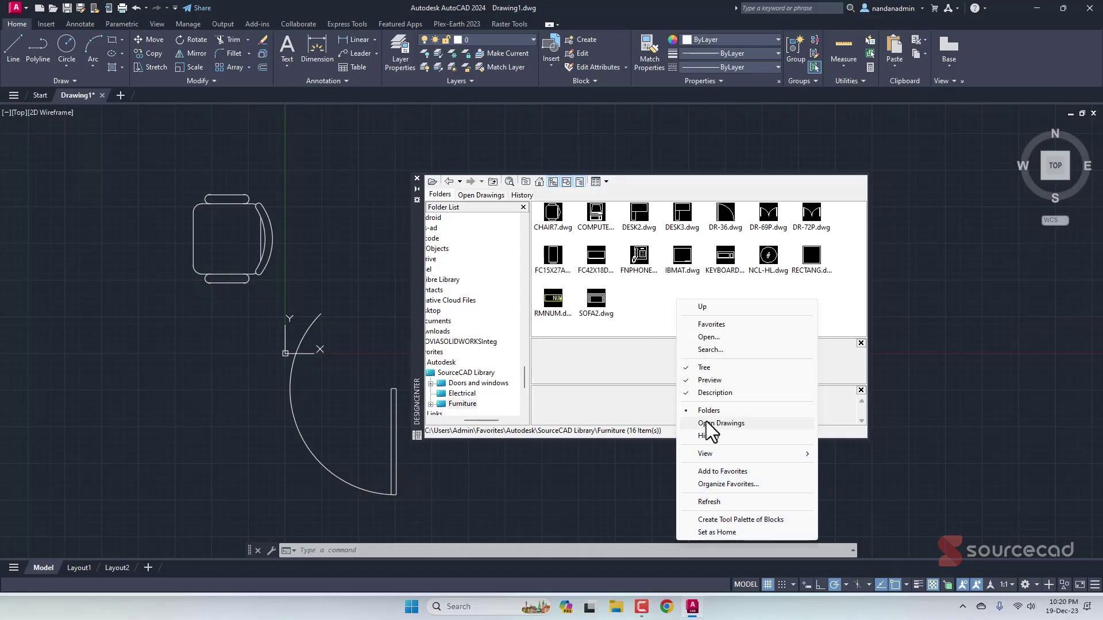
left_click(785, 520)
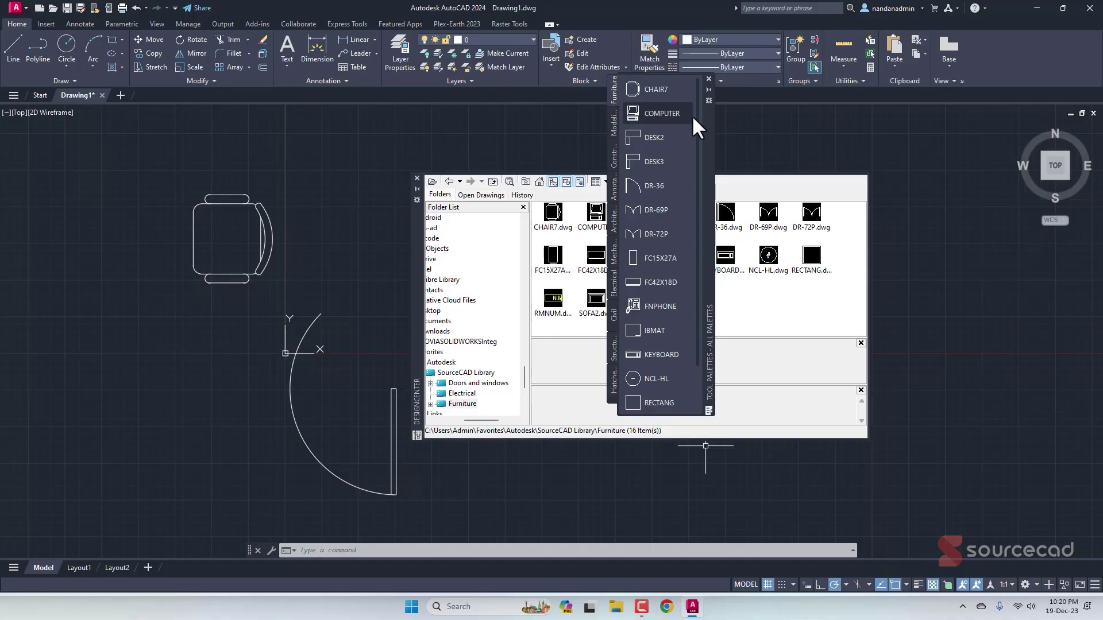
left_click_drag(709, 148, 821, 161)
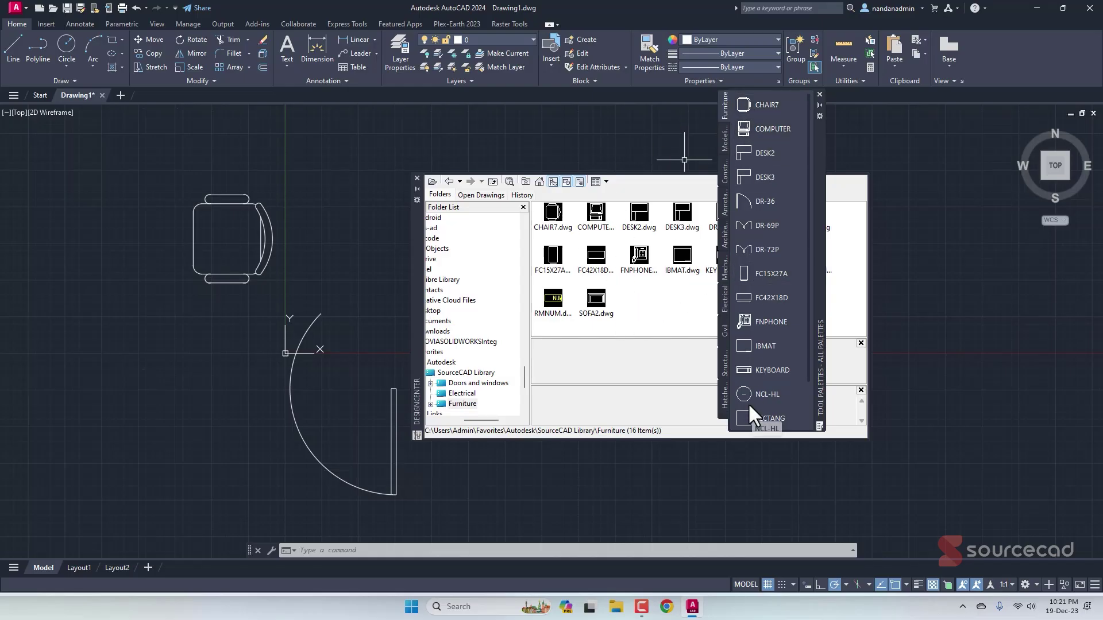
left_click(417, 178)
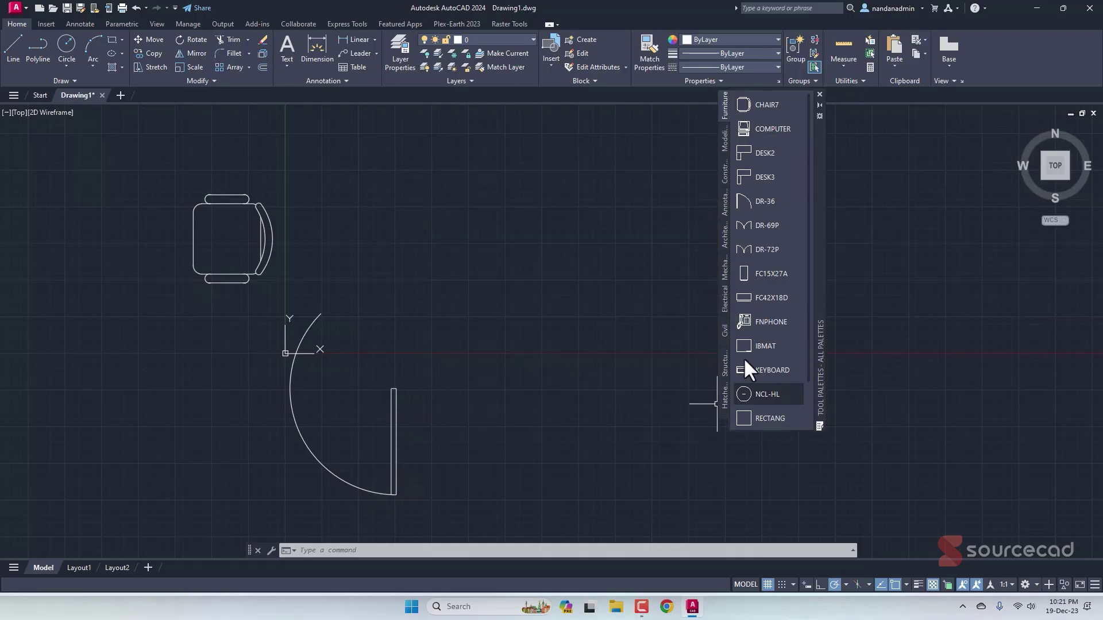
Step: Place the DR-36 door and the DESK2 desk from the Furniture tool palette in the empty area beside the existing blocks
left_click(759, 202)
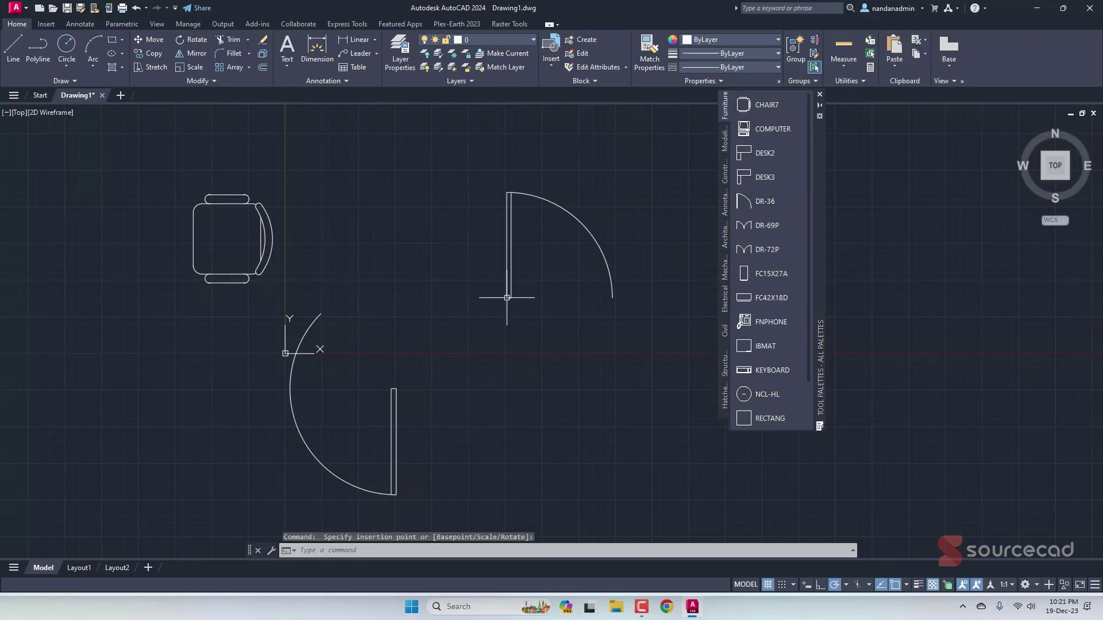
left_click(757, 151)
left_click(587, 327)
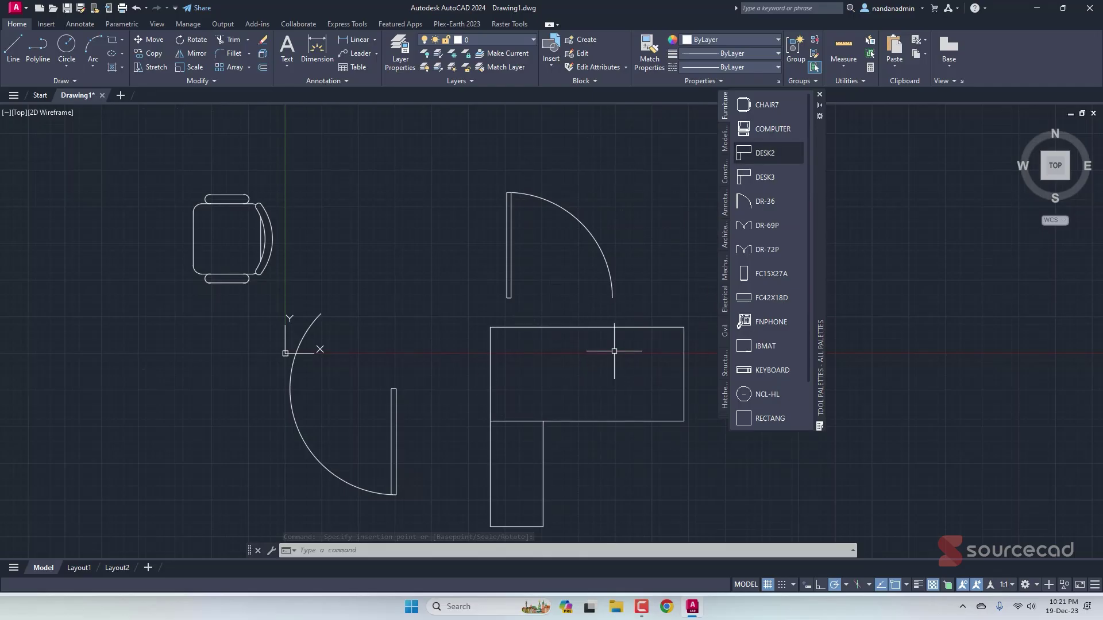
Step: Delete the Furniture palette from the tool palettes, confirm the deletion, and close the Tool Palettes window
right_click(725, 99)
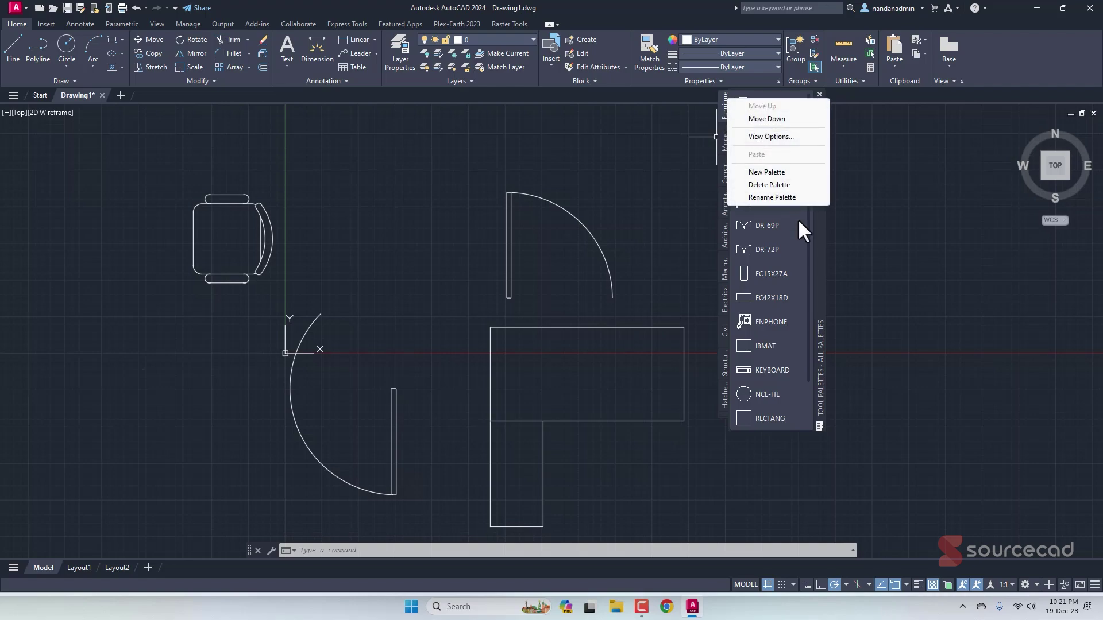
left_click(821, 241)
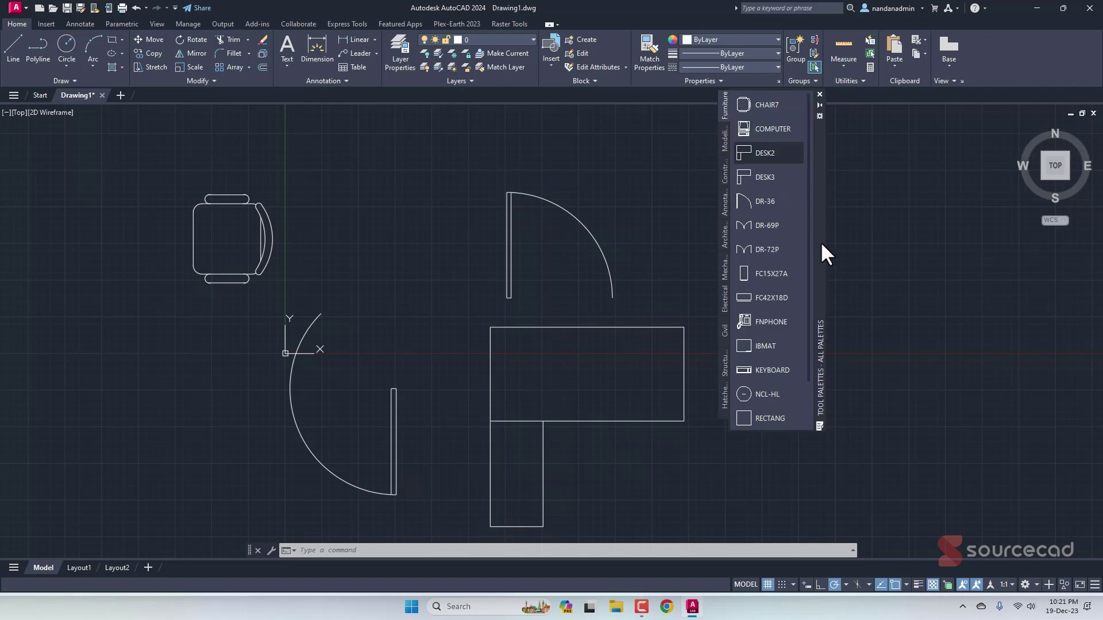
right_click(724, 104)
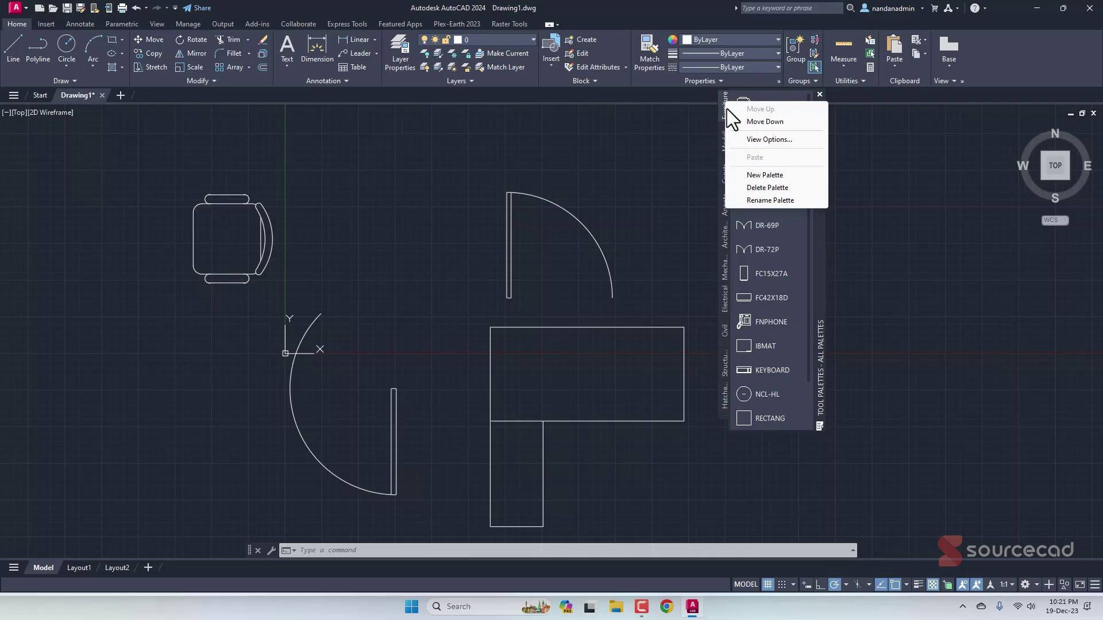
left_click(770, 188)
left_click(586, 327)
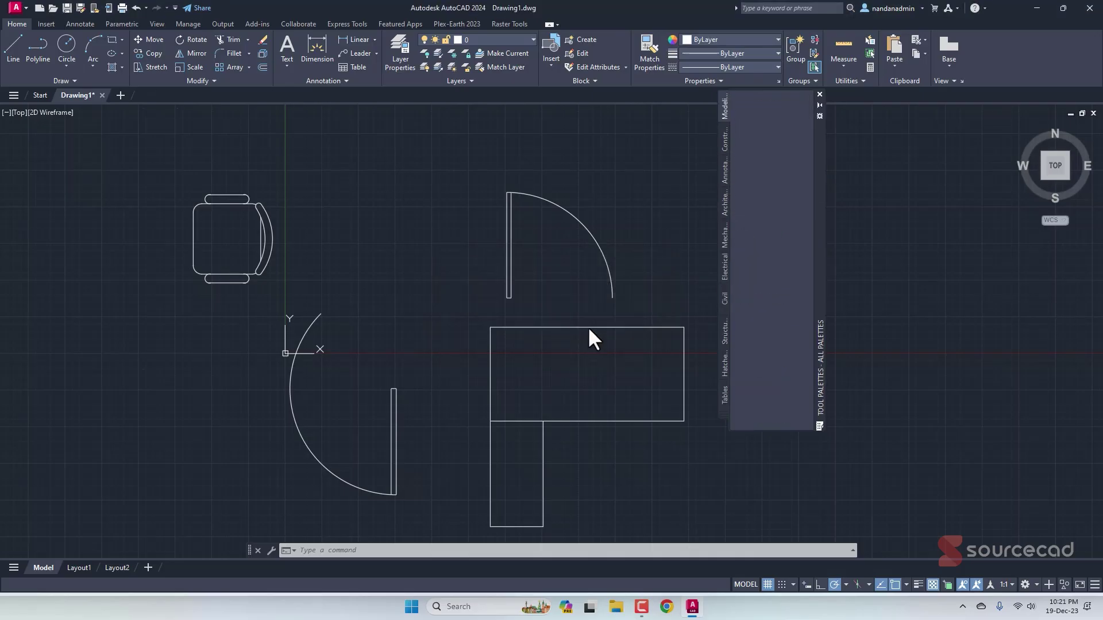
left_click(820, 95)
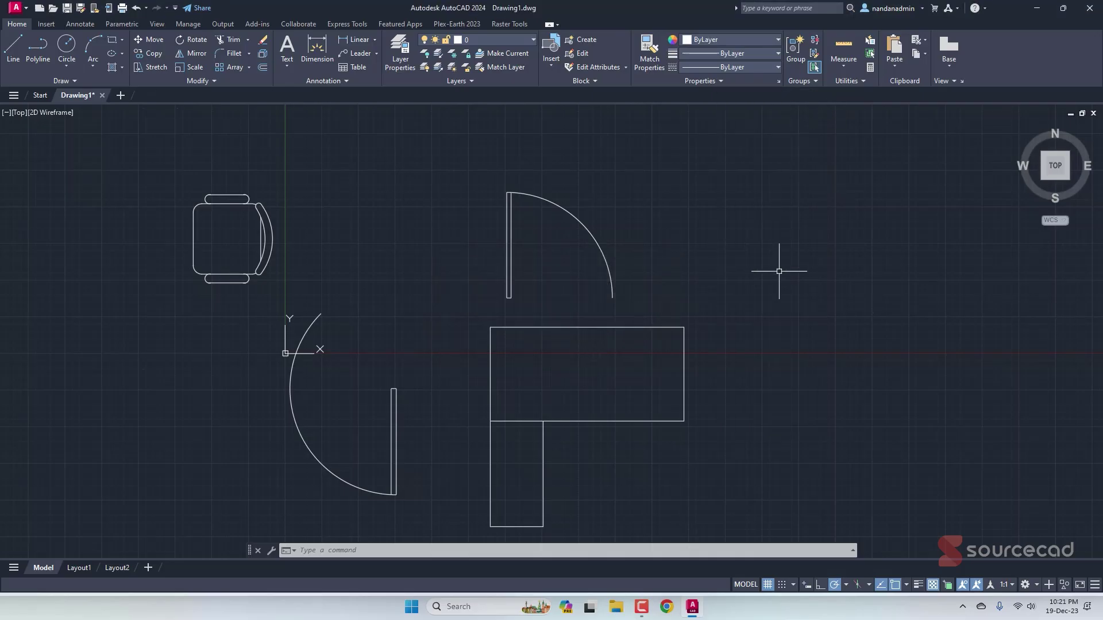
Step: Open and close the Tool Palettes window, and repeat this with the TP command
key("ctrl+3")
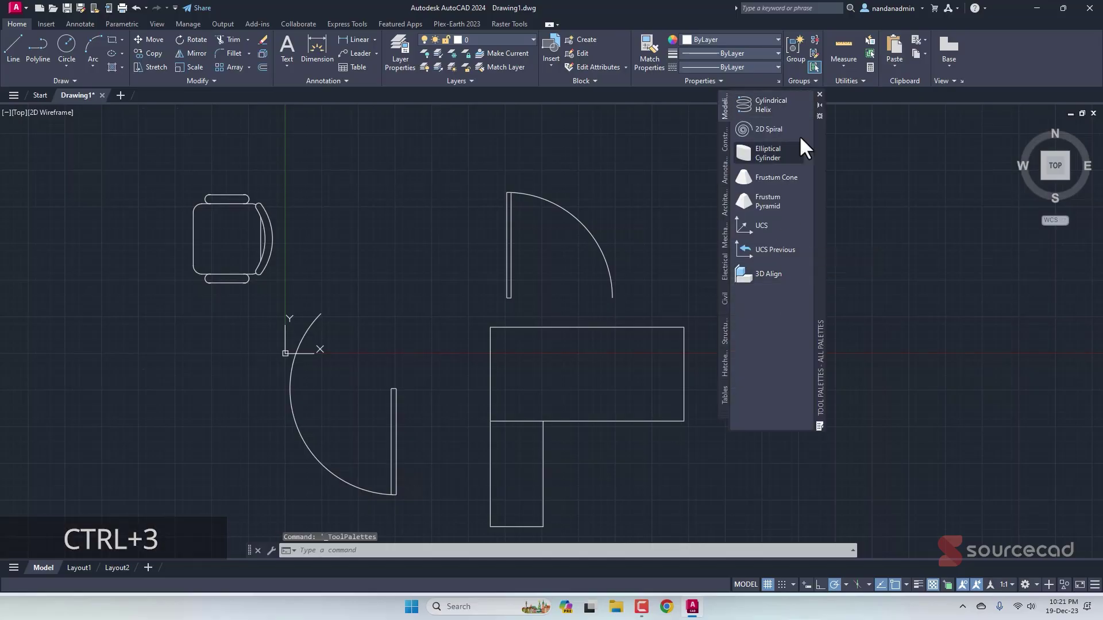
left_click(820, 94)
type("TP")
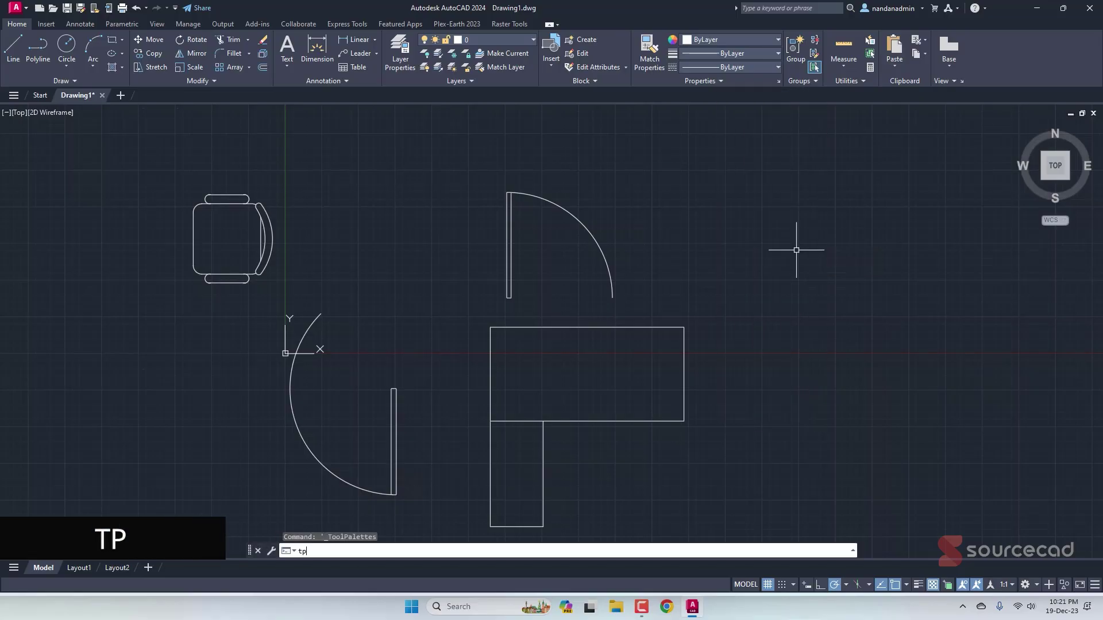
key("Return")
left_click(819, 95)
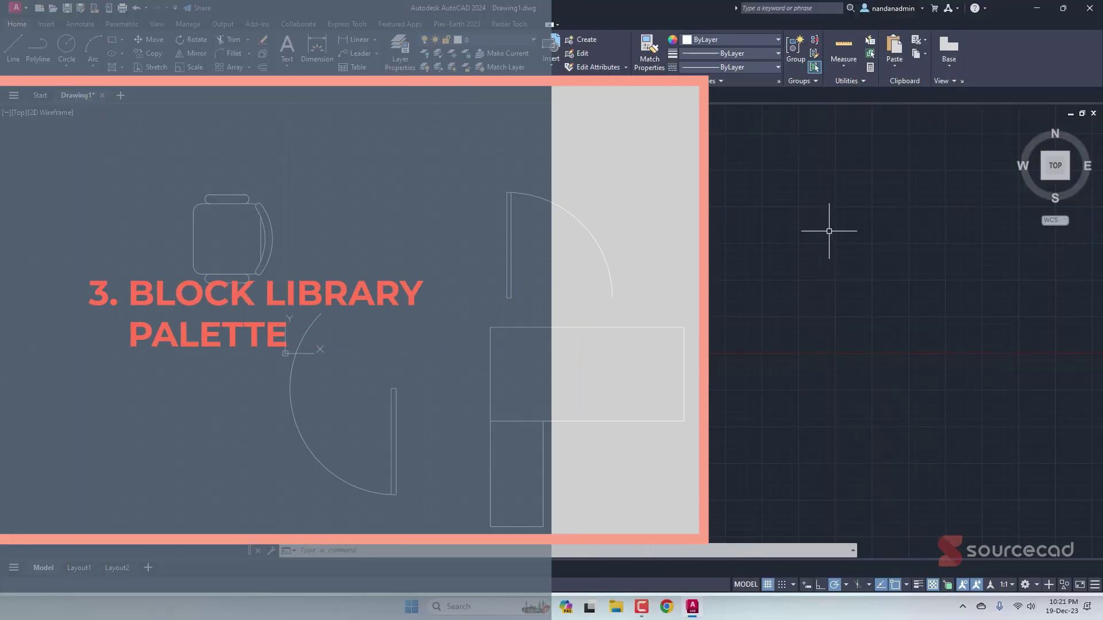
Step: Erase the chair, desk, and both door blocks from the drawing
left_click(829, 231)
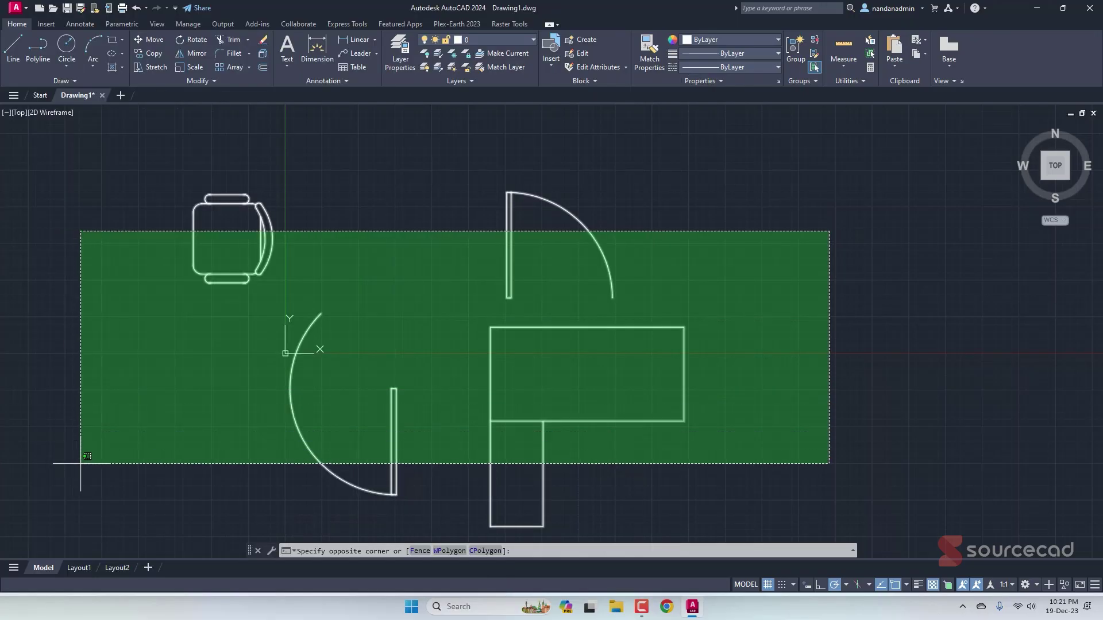
left_click(103, 464)
key("Delete")
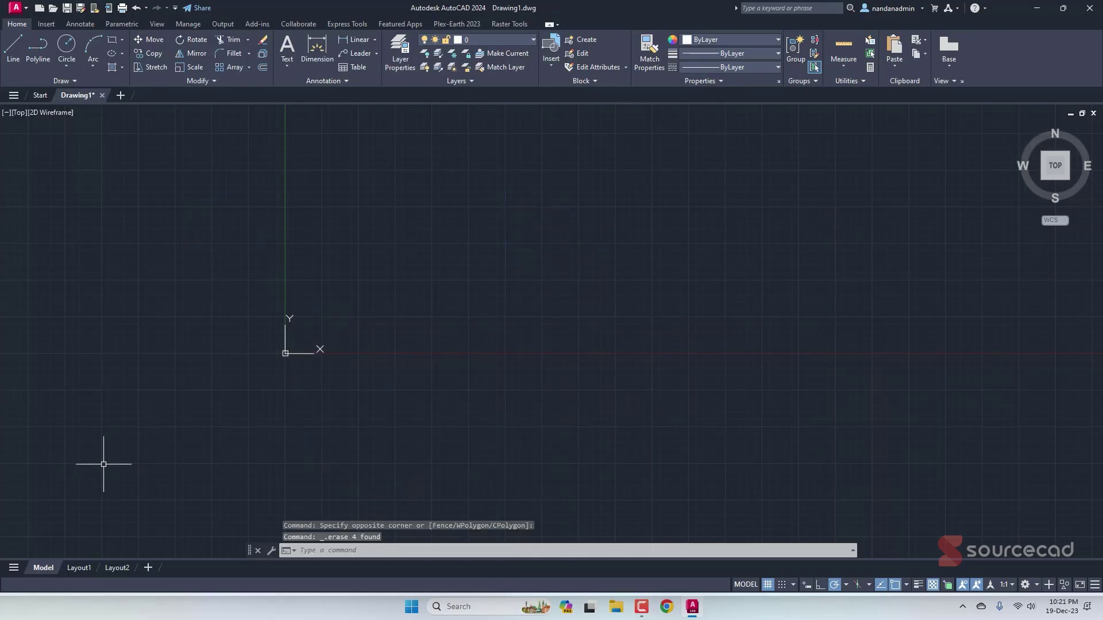
Step: Show blocks from libraries in the Blocks palette and view its list of recent block libraries
left_click(550, 64)
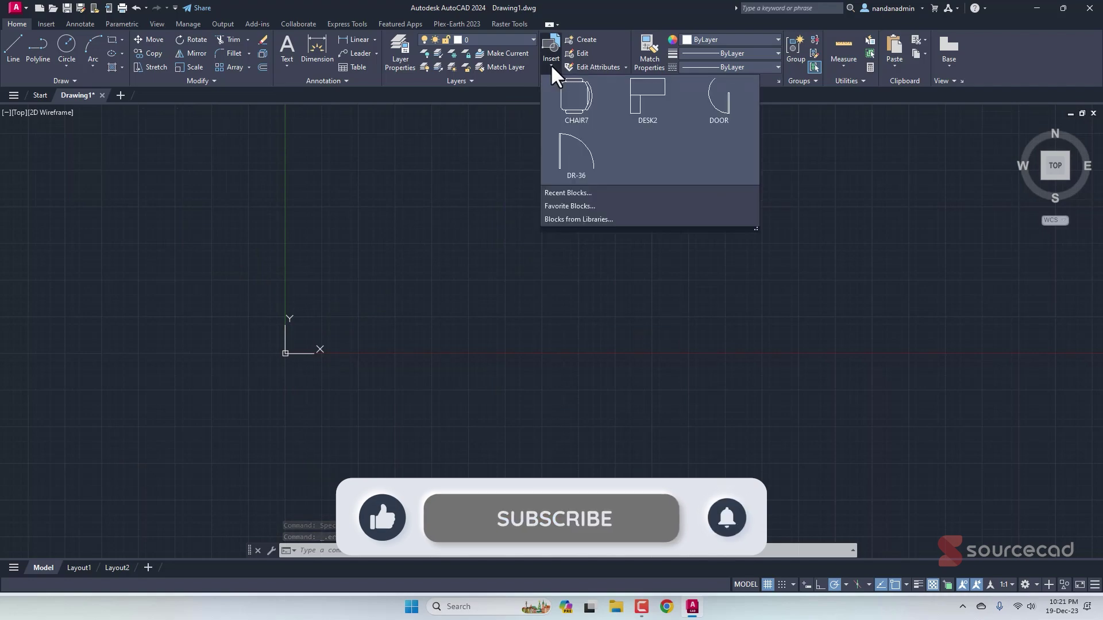
left_click(603, 219)
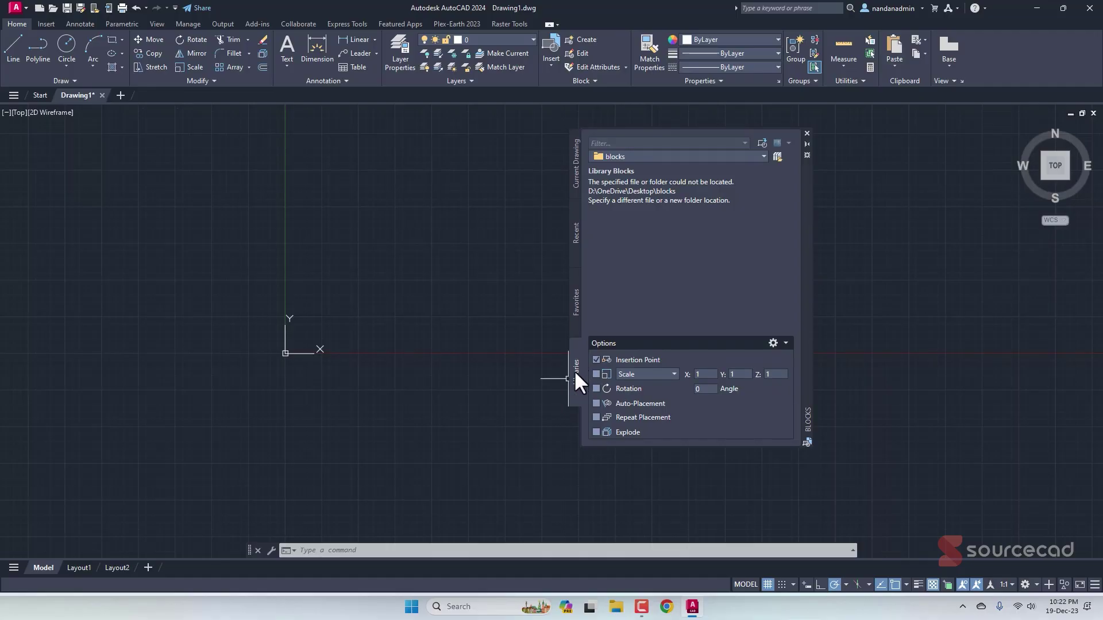
left_click(702, 155)
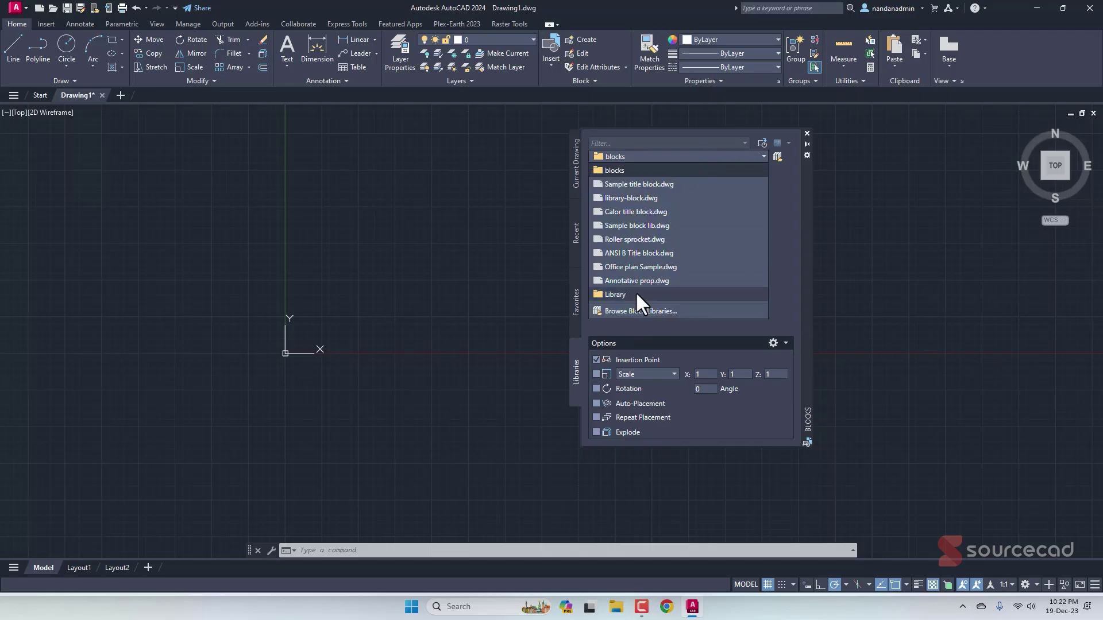
left_click(718, 154)
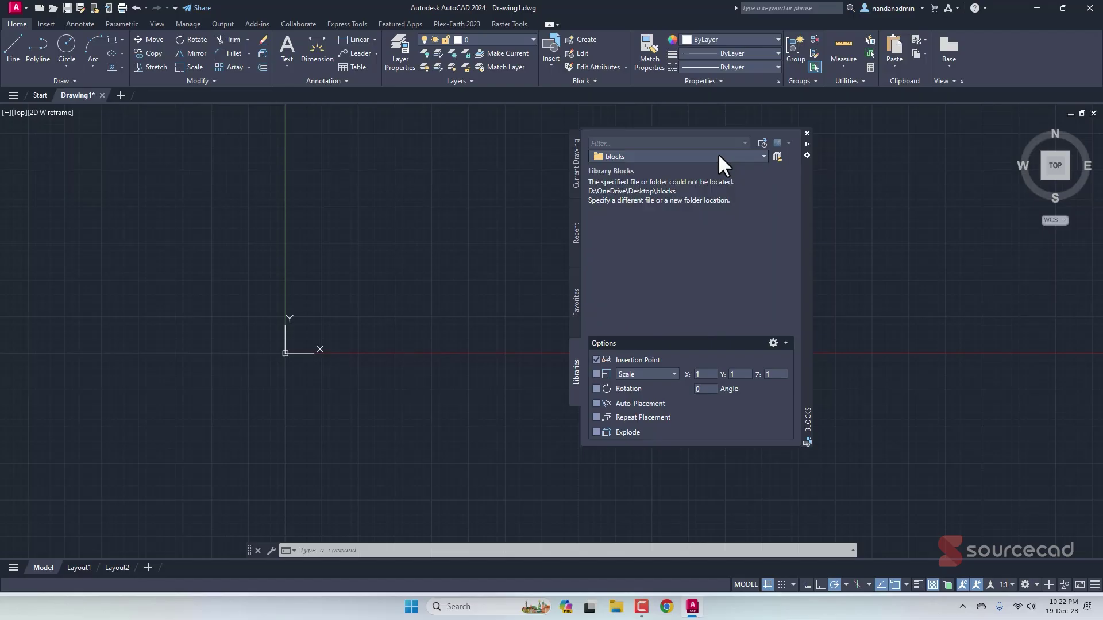
Step: Load the SourceCAD Library folder from the desktop as the block library and reselect it from the recent libraries
left_click(1037, 7)
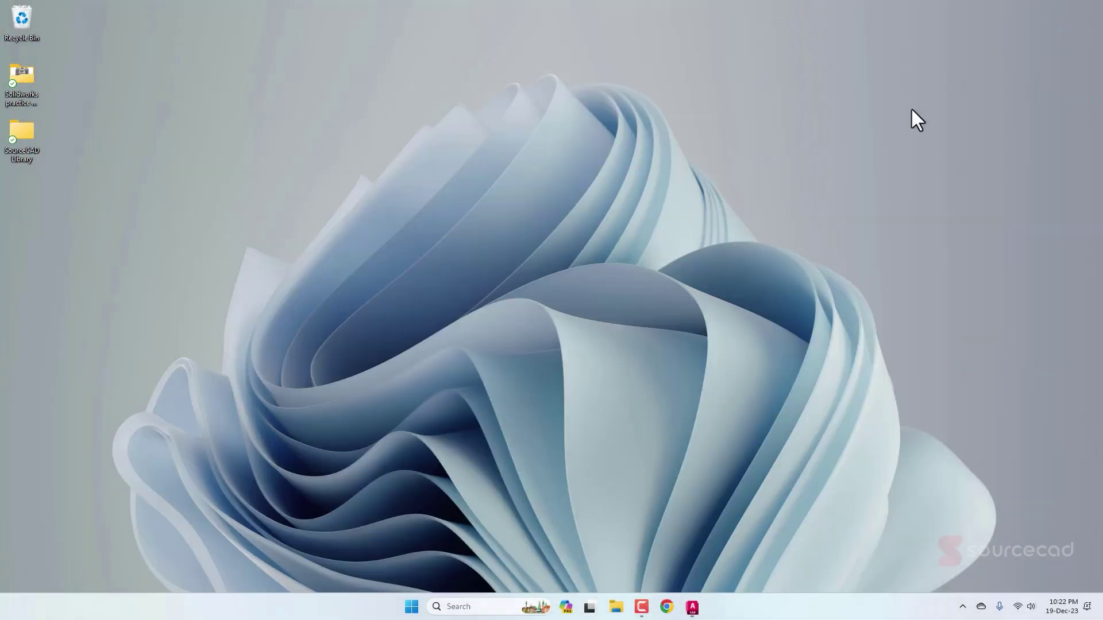
left_click(692, 606)
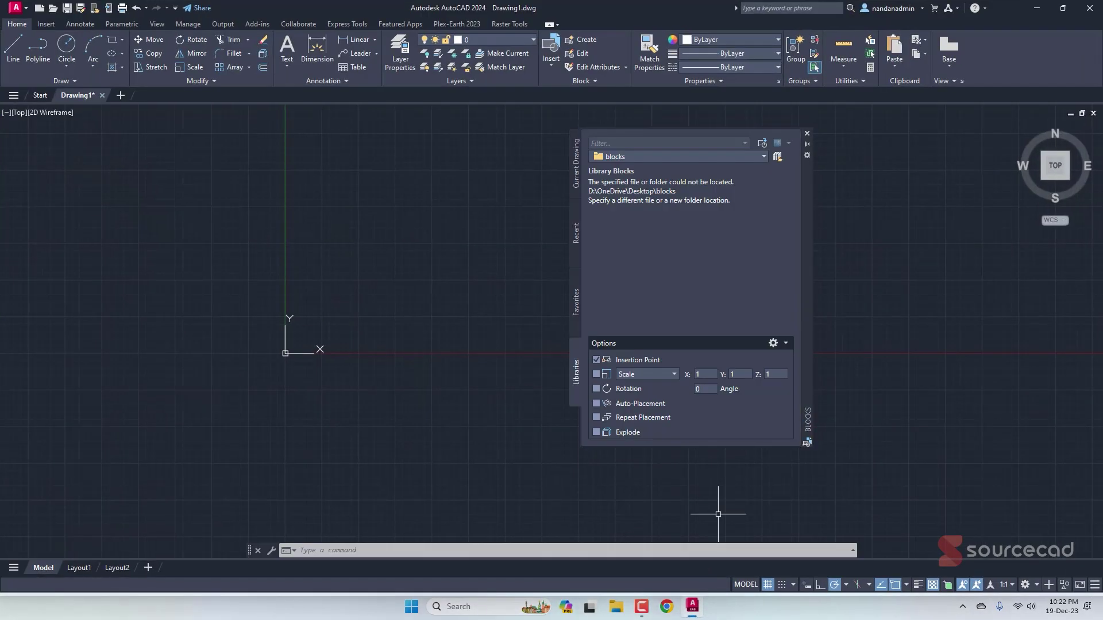
left_click(777, 156)
left_click(396, 206)
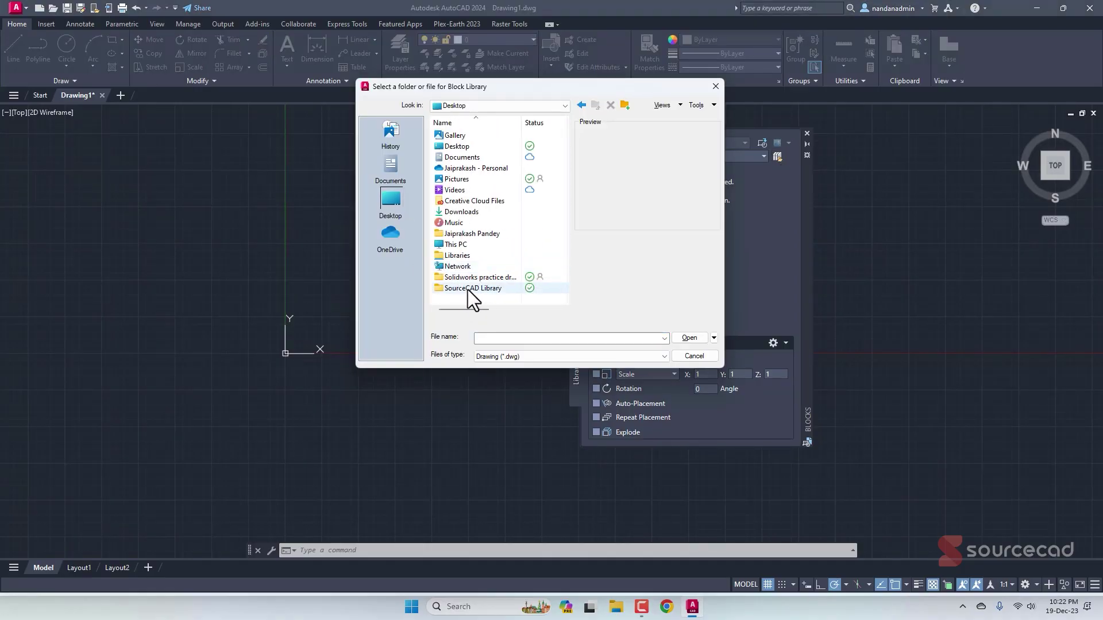
double_click(468, 289)
left_click(689, 338)
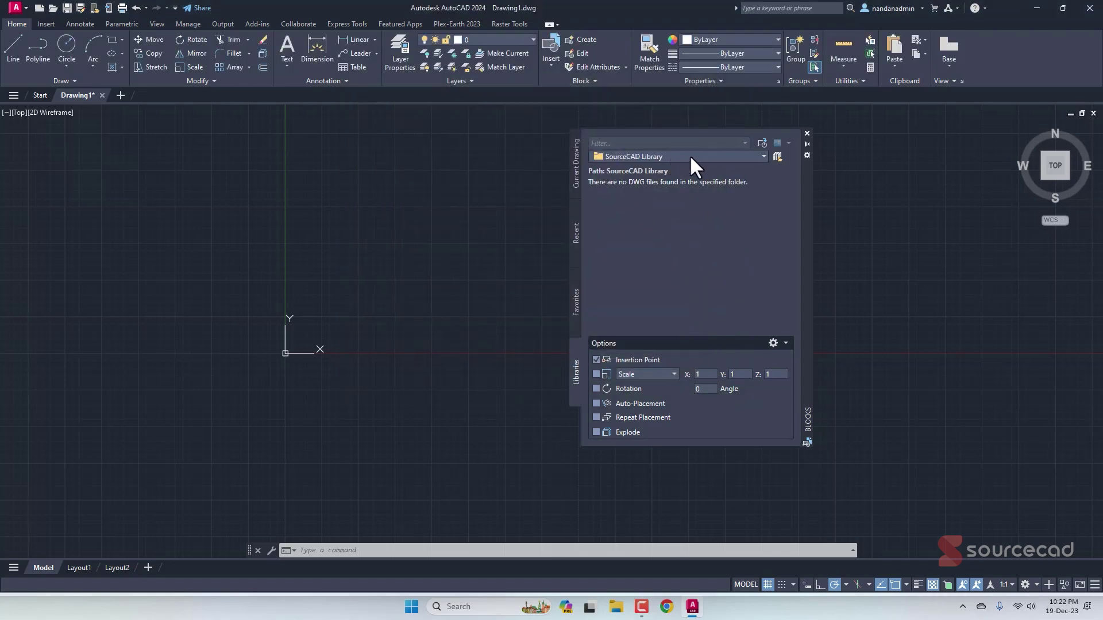
left_click(745, 159)
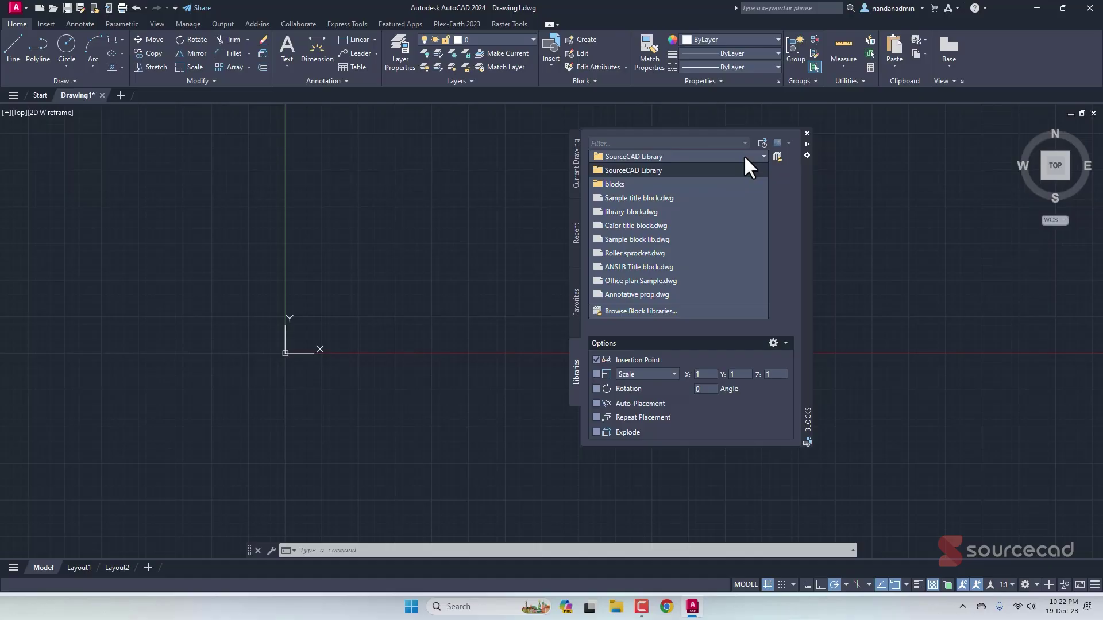
left_click(620, 170)
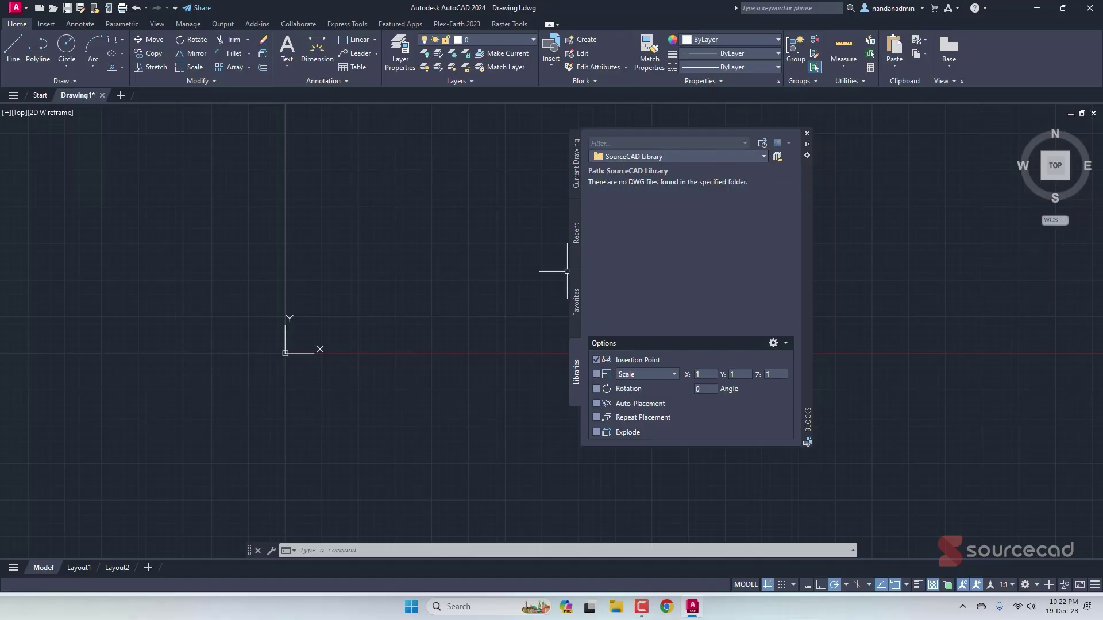
Step: Load the Furniture subfolder of SourceCAD Library as the block library in the Blocks palette
left_click(777, 156)
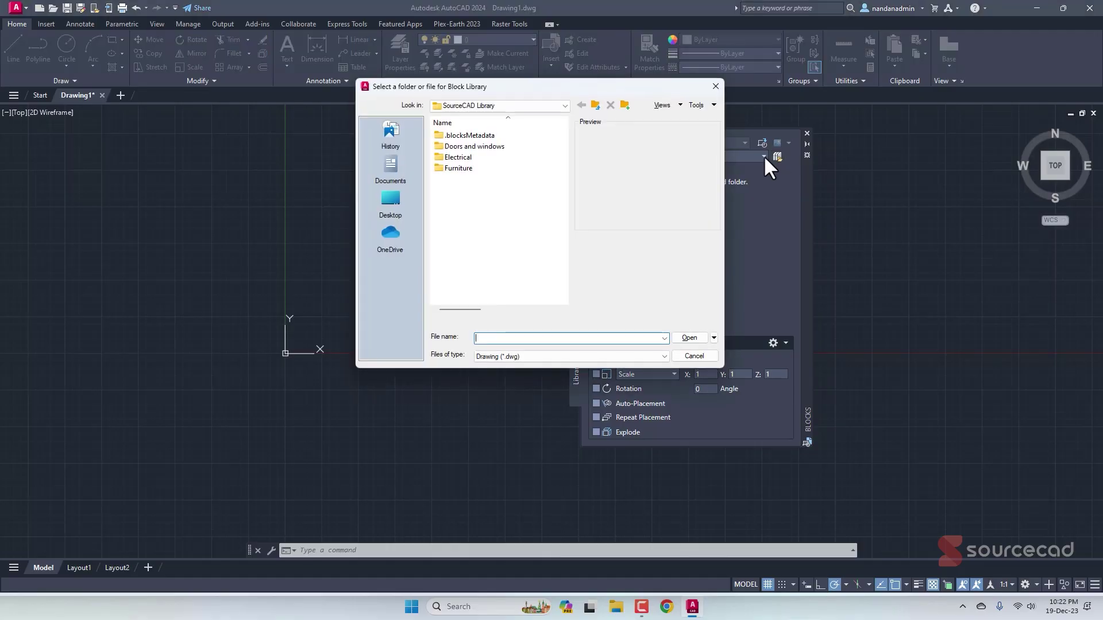
double_click(471, 167)
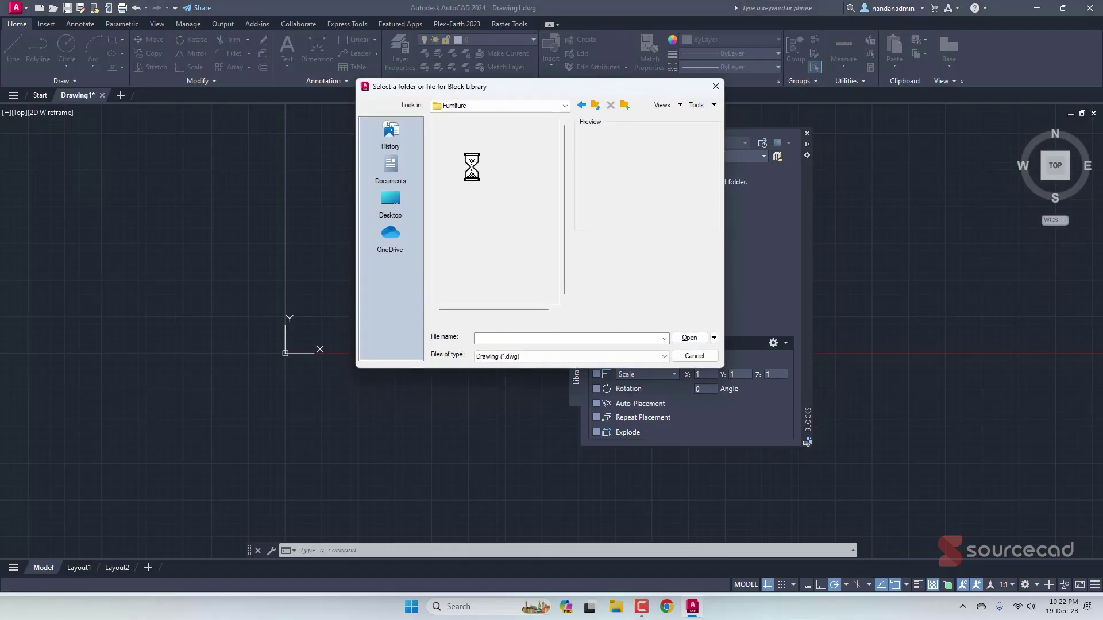
left_click(683, 338)
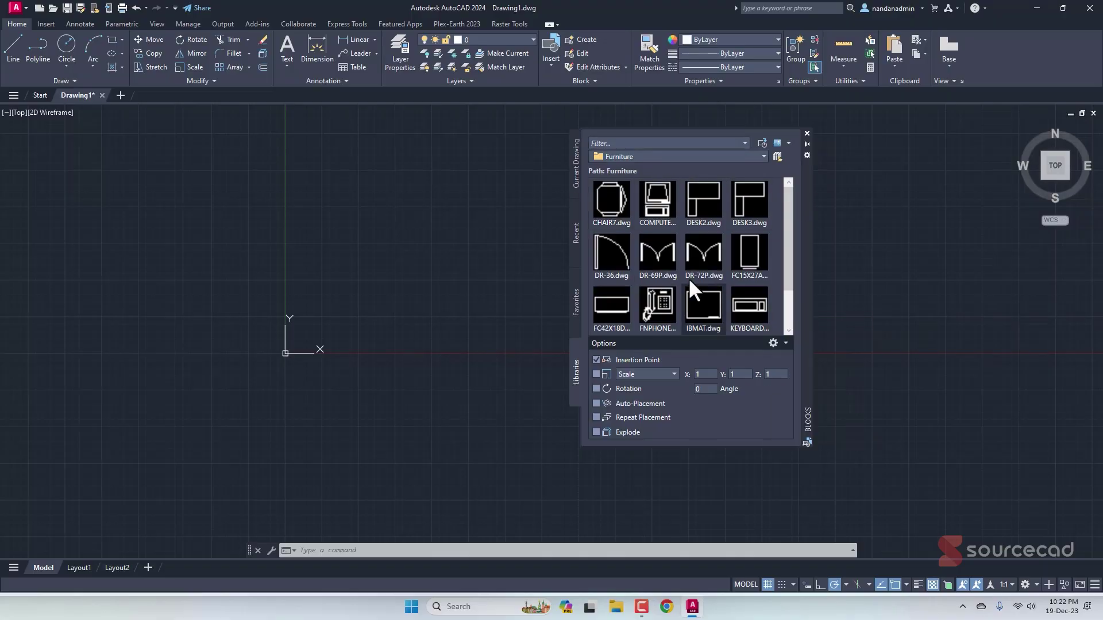
Step: Insert the CHAIR7 block above the origin, redefining its existing definition, and place the DR-69P door block below it
mouse_move(625, 207)
left_click_drag(623, 201, 355, 260)
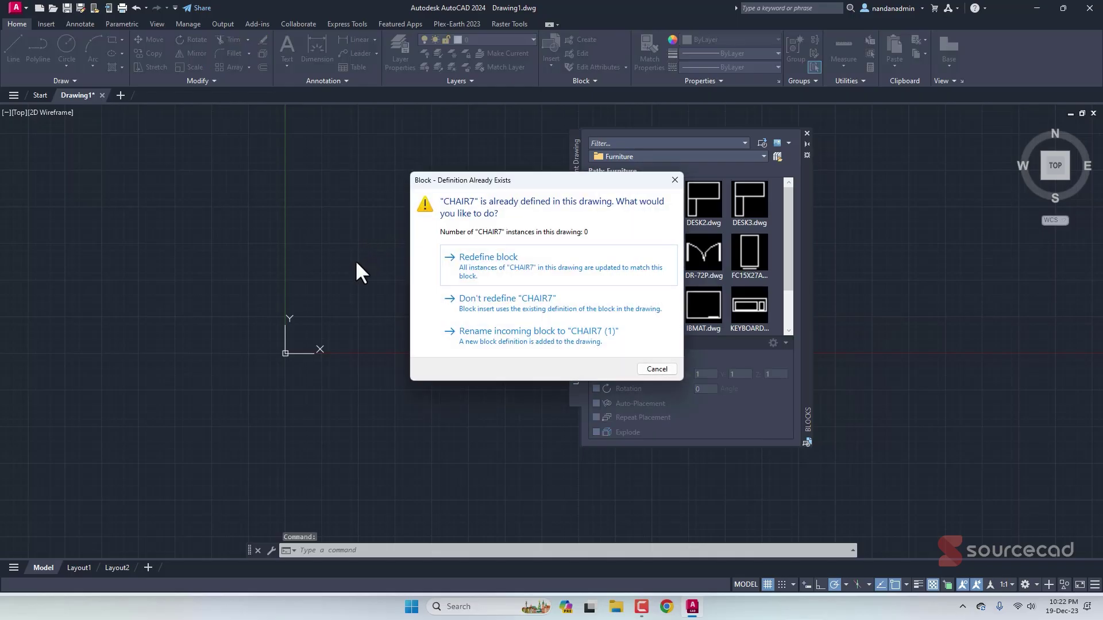
left_click(505, 260)
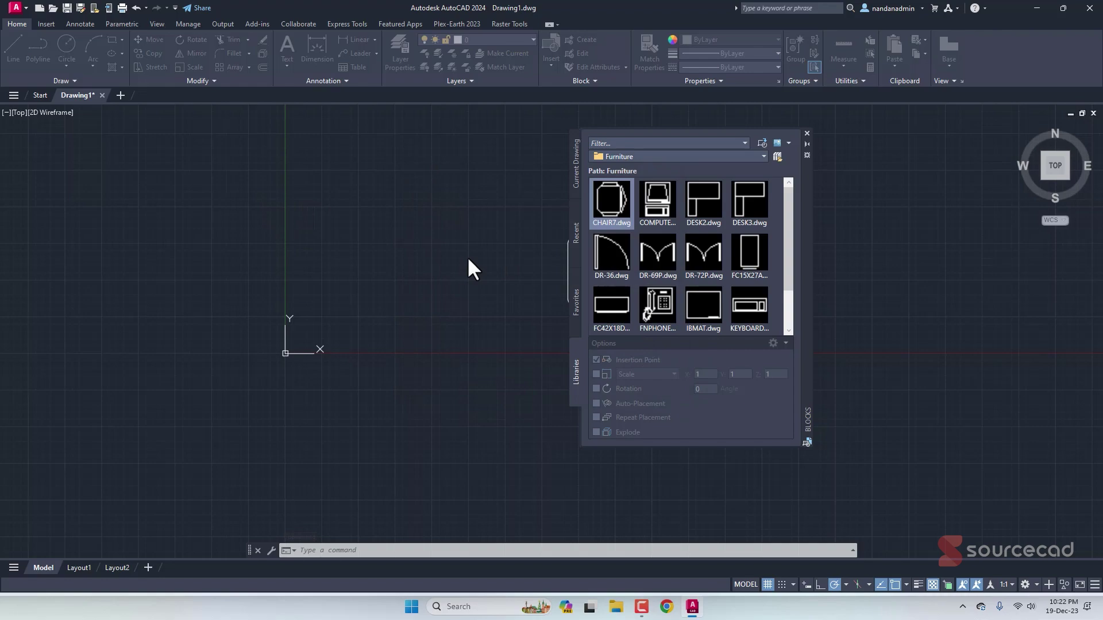
left_click(306, 265)
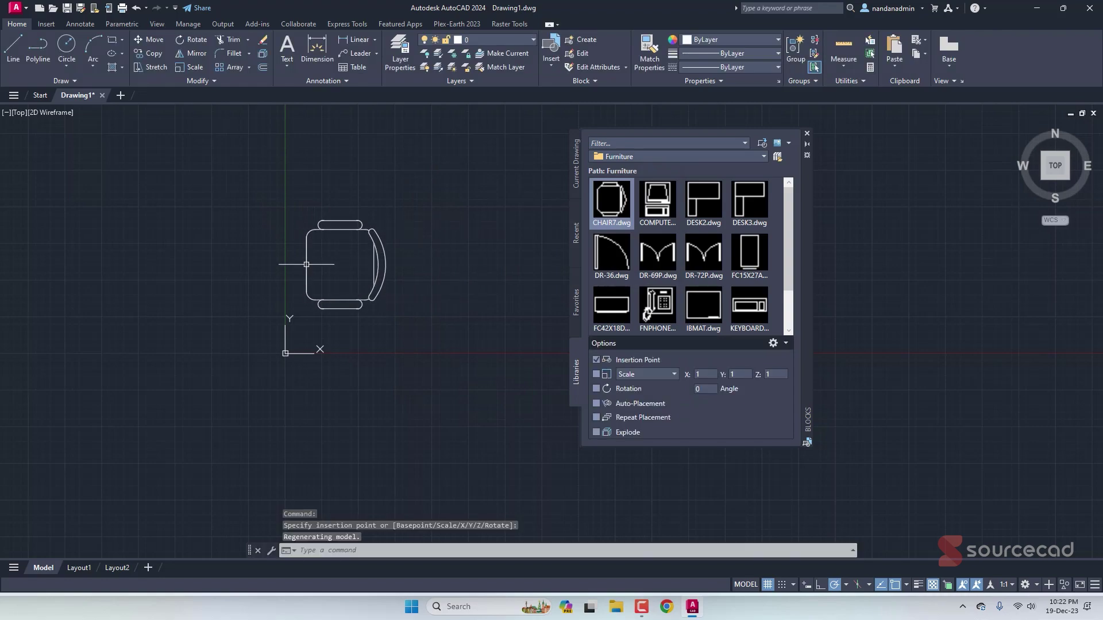
left_click(637, 270)
left_click(233, 453)
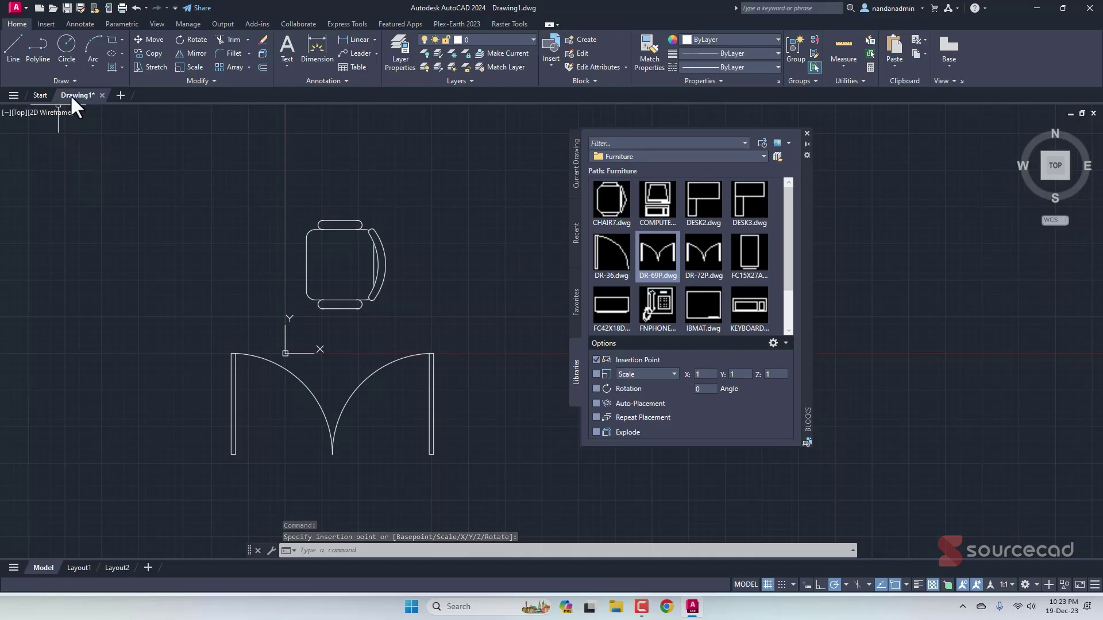
Step: Close the Blocks palette, close Drawing1 without saving, and start a new drawing
left_click(807, 132)
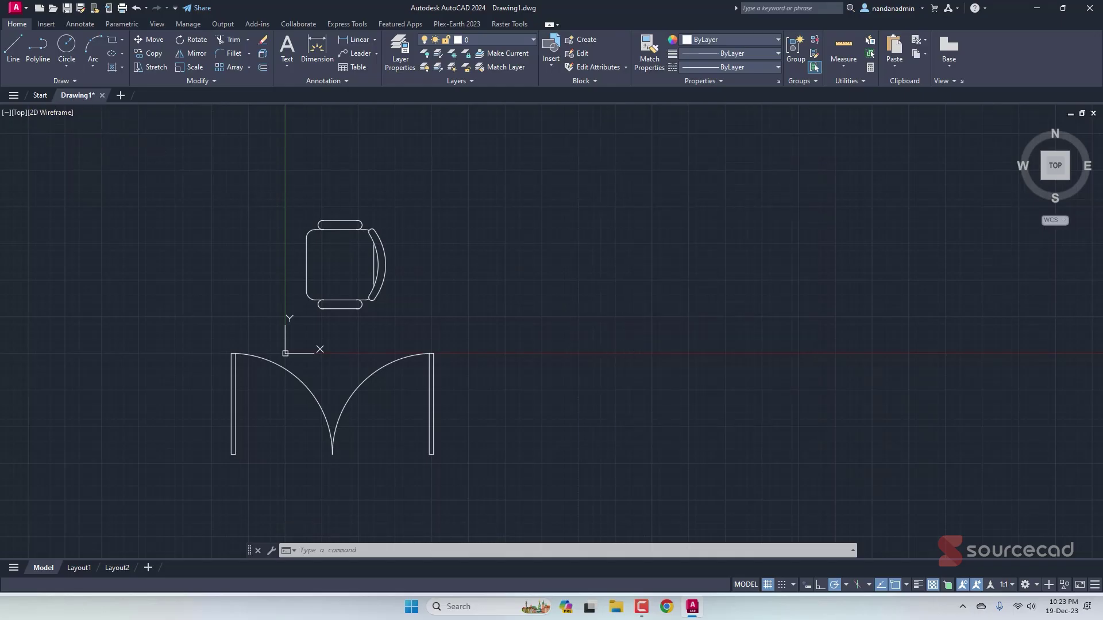
left_click(103, 95)
left_click(547, 324)
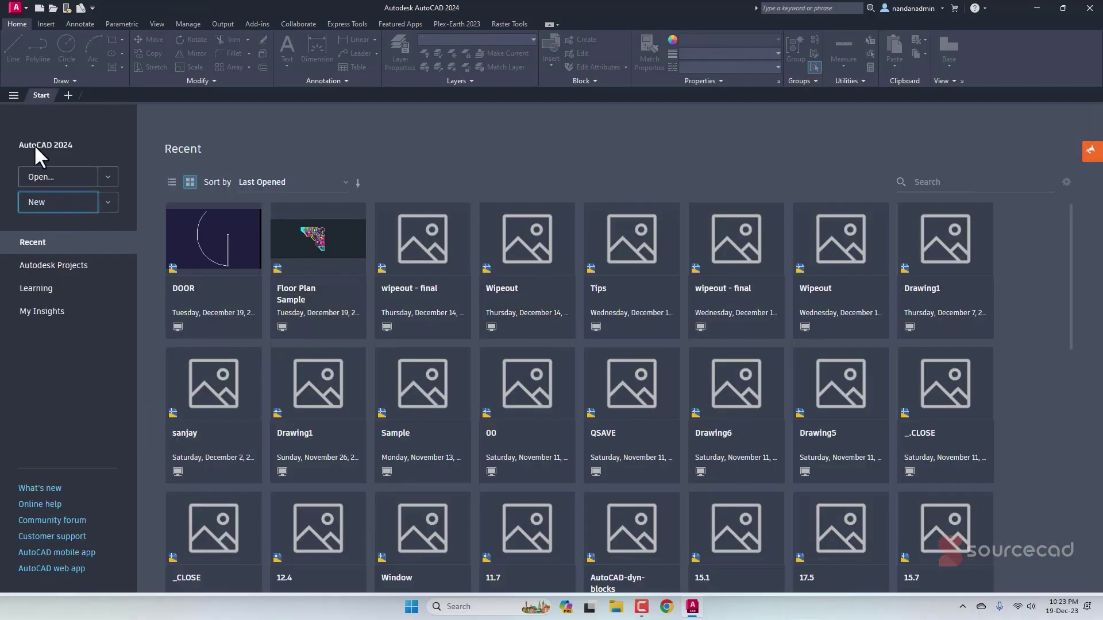
left_click(58, 202)
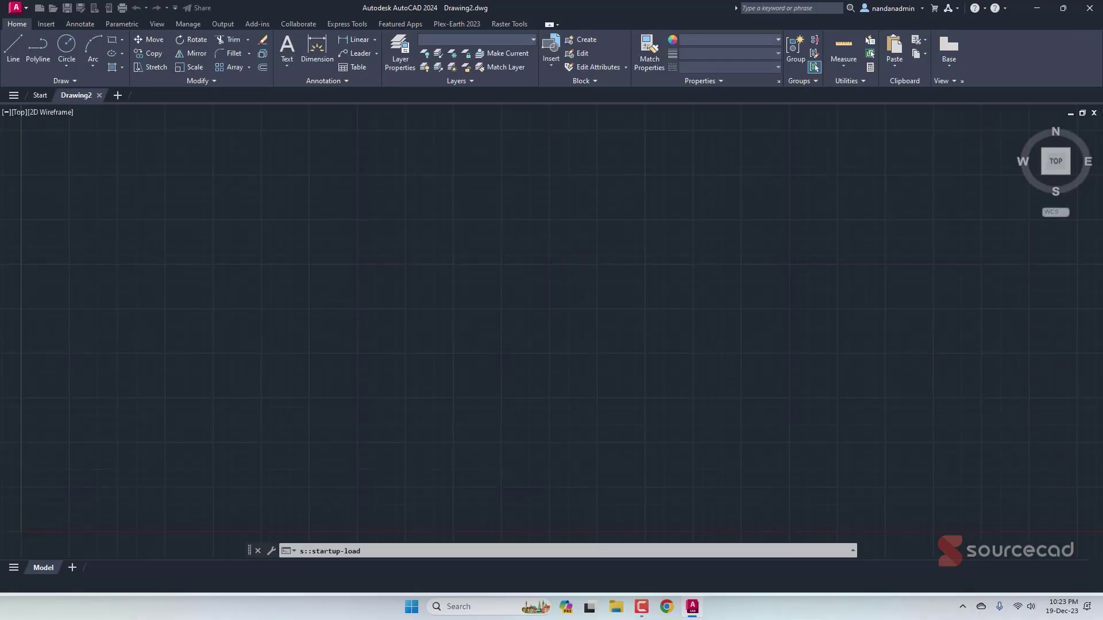
Step: View the Furniture blocks of SourceCAD Library through the DesignCenter Favorites, and close DesignCenter
key("ctrl+2")
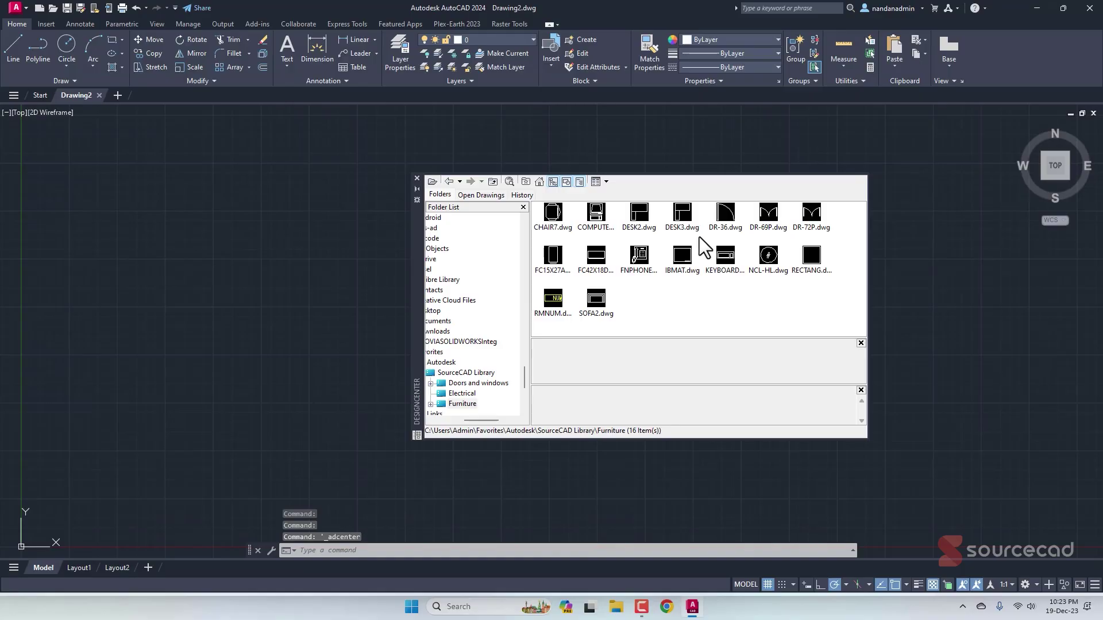
left_click(549, 187)
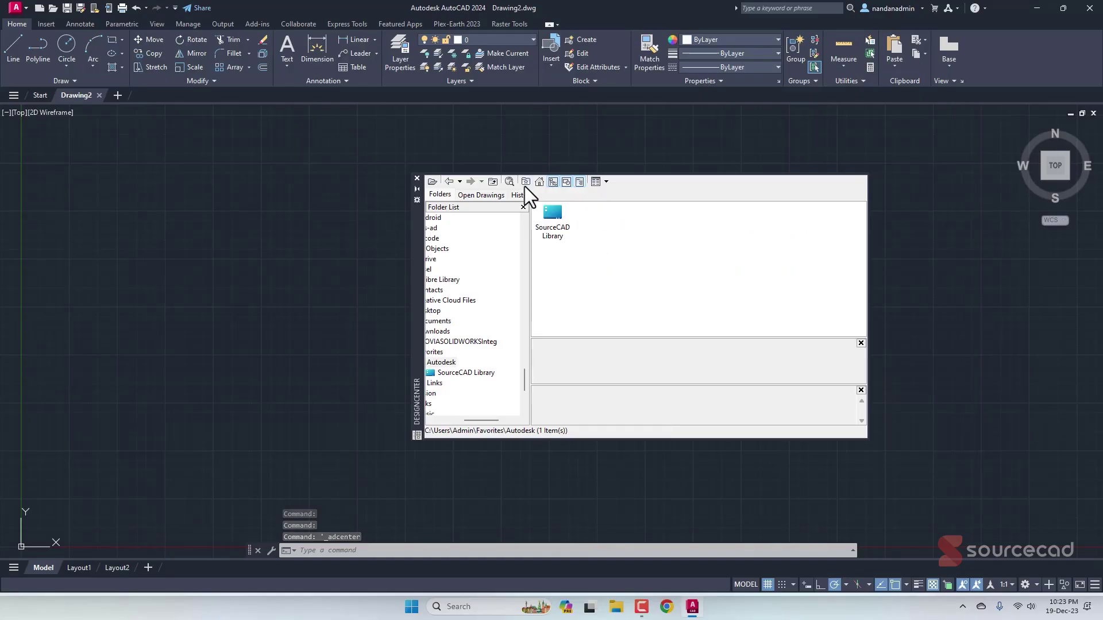
double_click(544, 223)
double_click(635, 217)
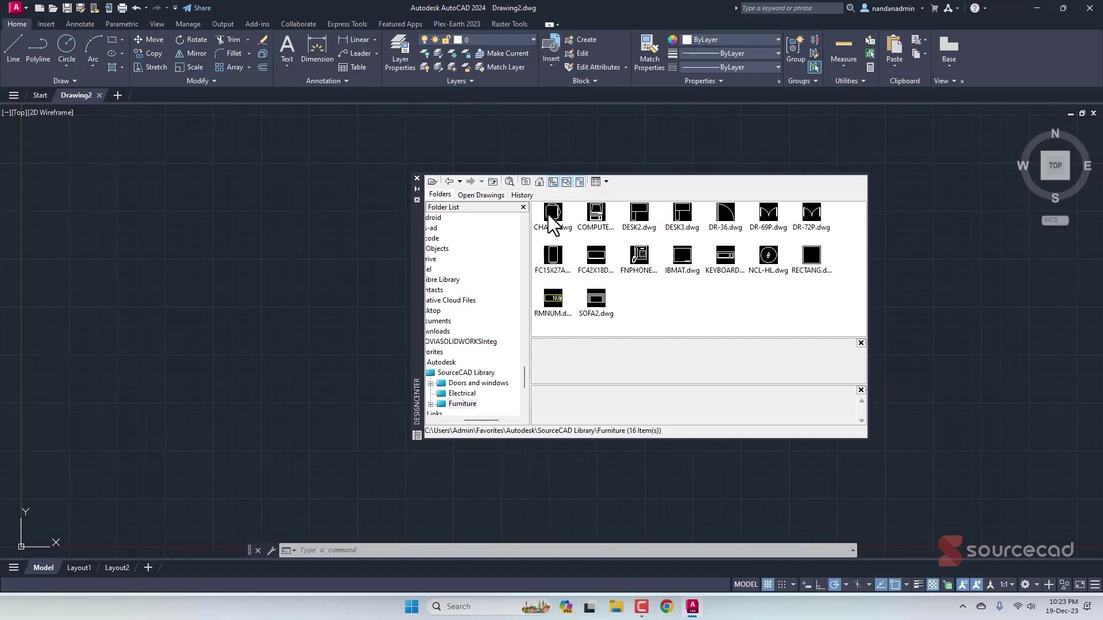
left_click(417, 179)
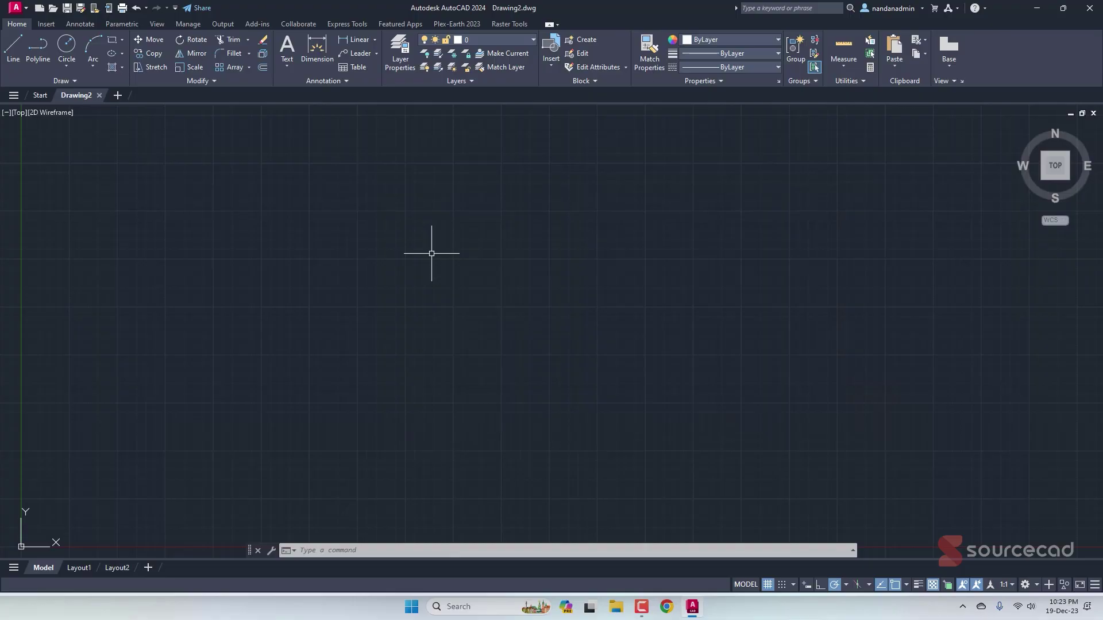
Step: Show the tool palettes with the TP command and close them again
type("TP")
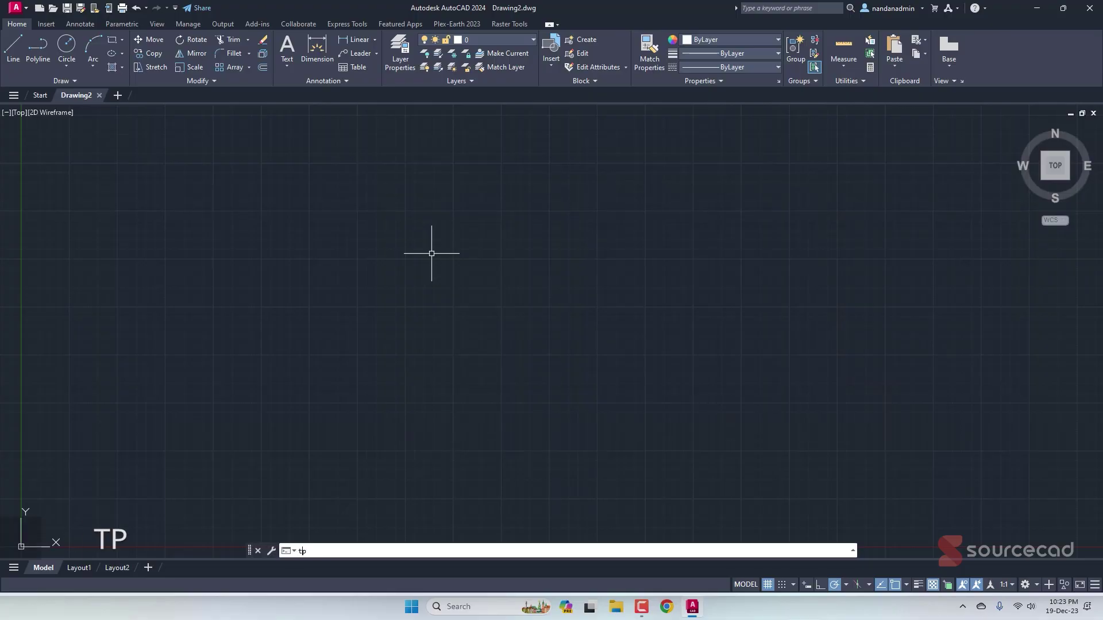
key("Return")
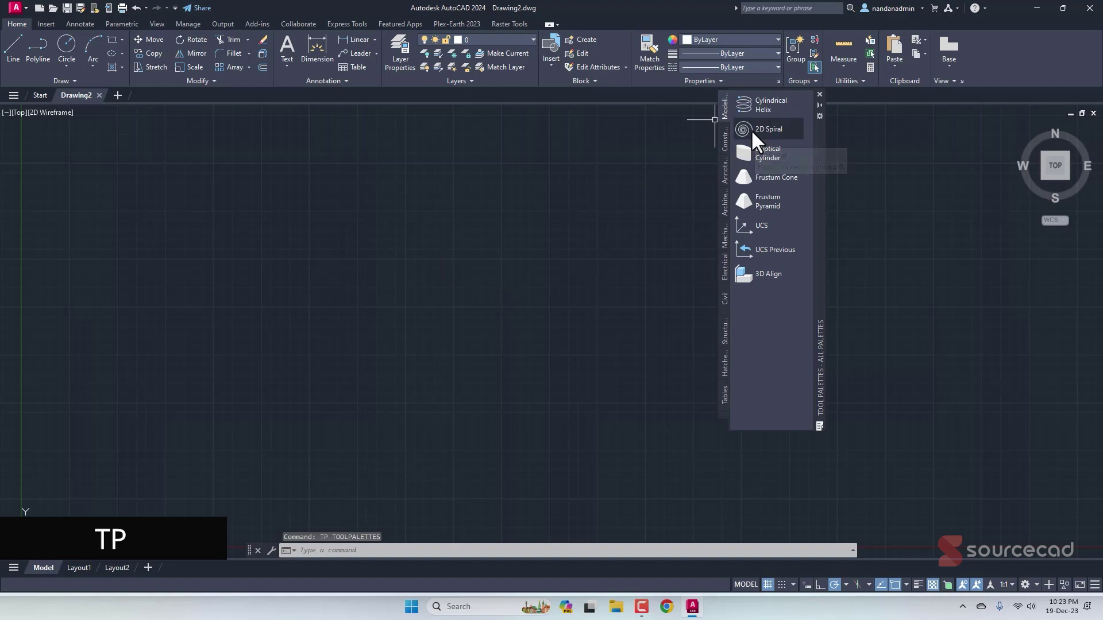
left_click(819, 93)
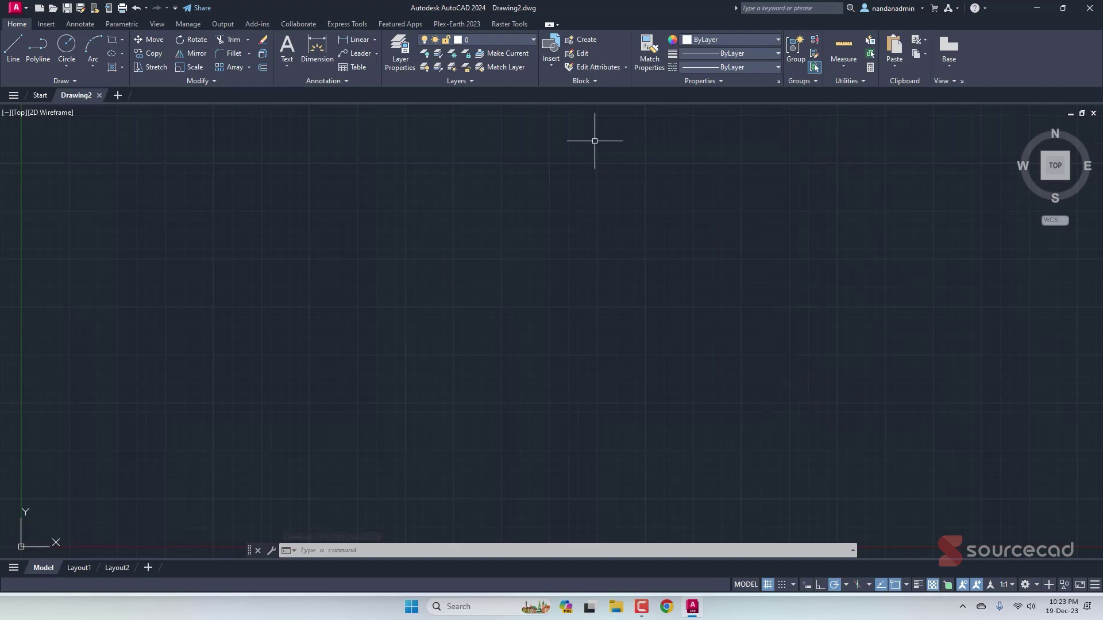
Step: Show the Furniture library blocks in the Blocks palette of the new drawing, and close the palette
left_click(556, 59)
left_click(578, 165)
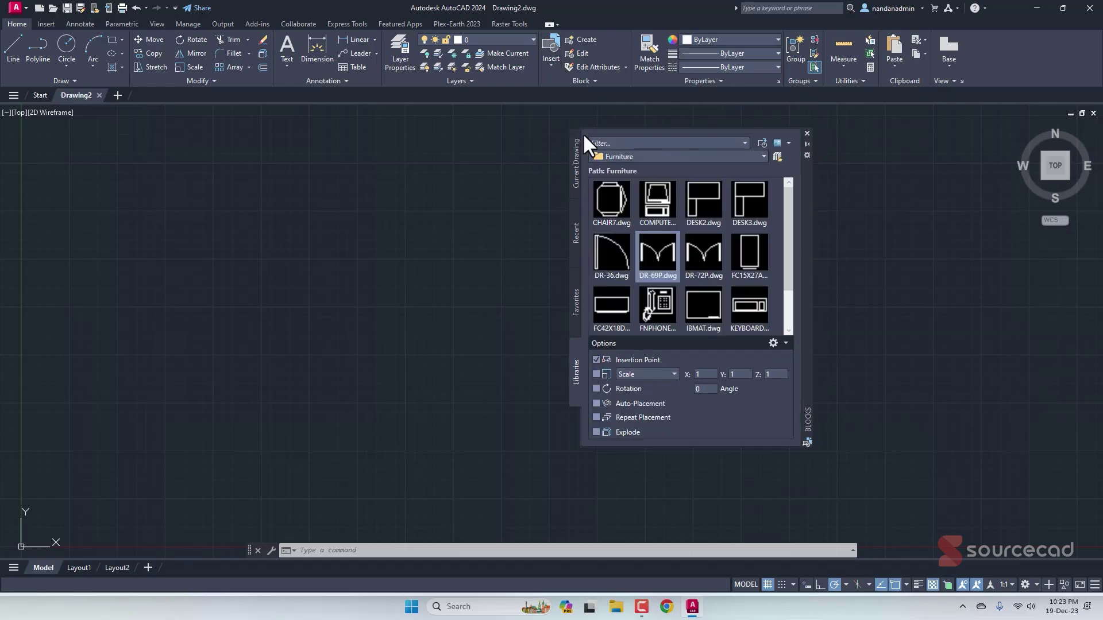
left_click(807, 134)
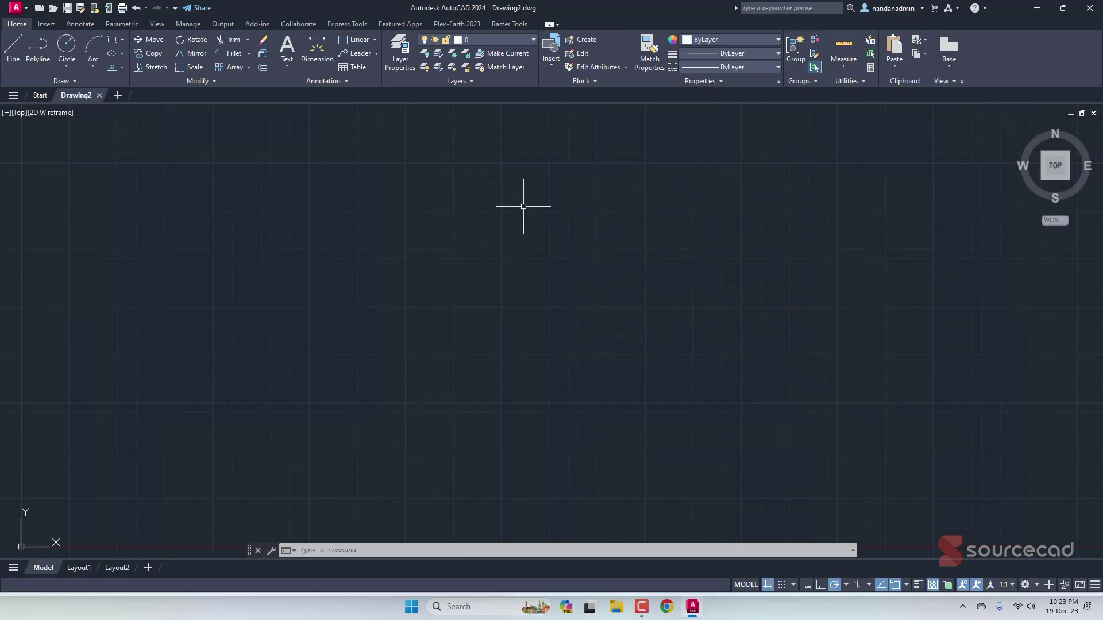
left_click(1036, 9)
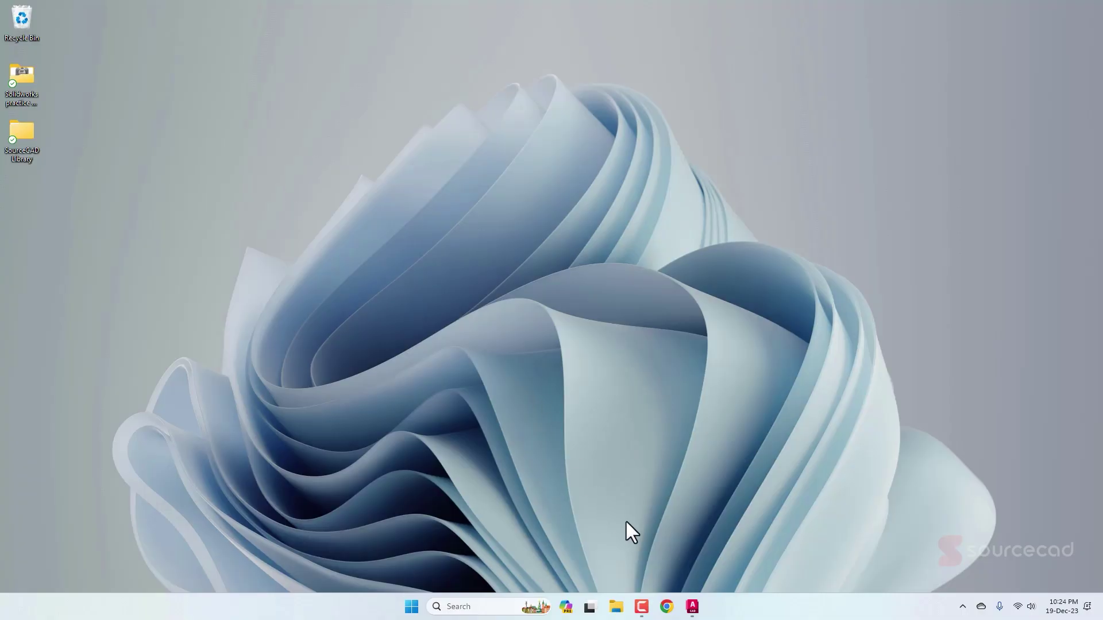
left_click(692, 607)
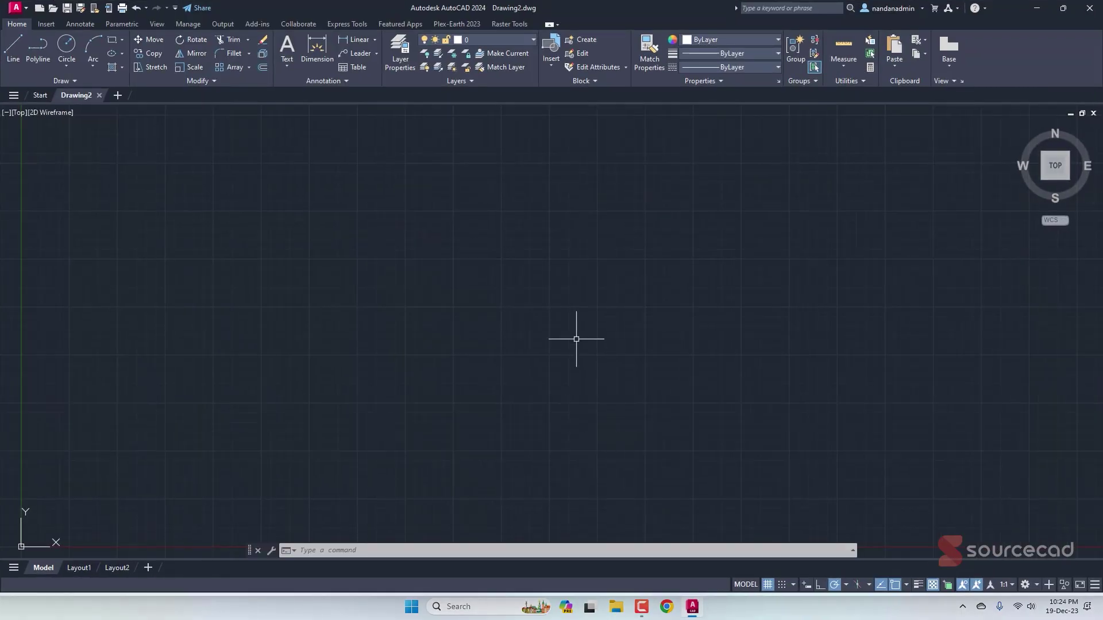
Step: Examine the AutoCAD 2024\support folder under Support File Search Path in Options, browse its location, and close the dialogs without changes
right_click(522, 245)
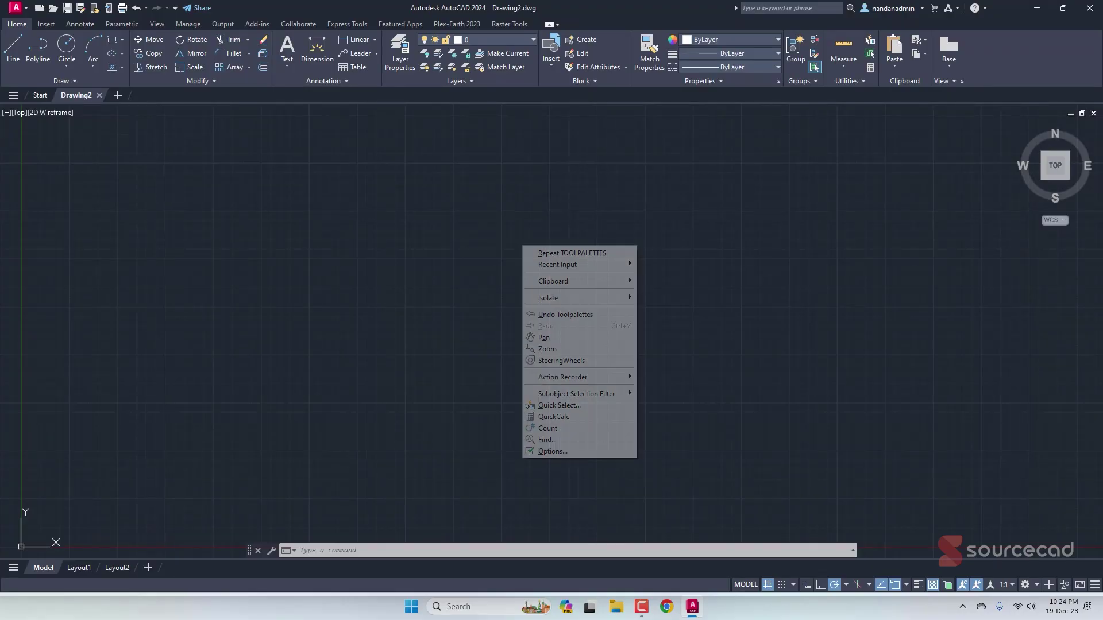
left_click(594, 447)
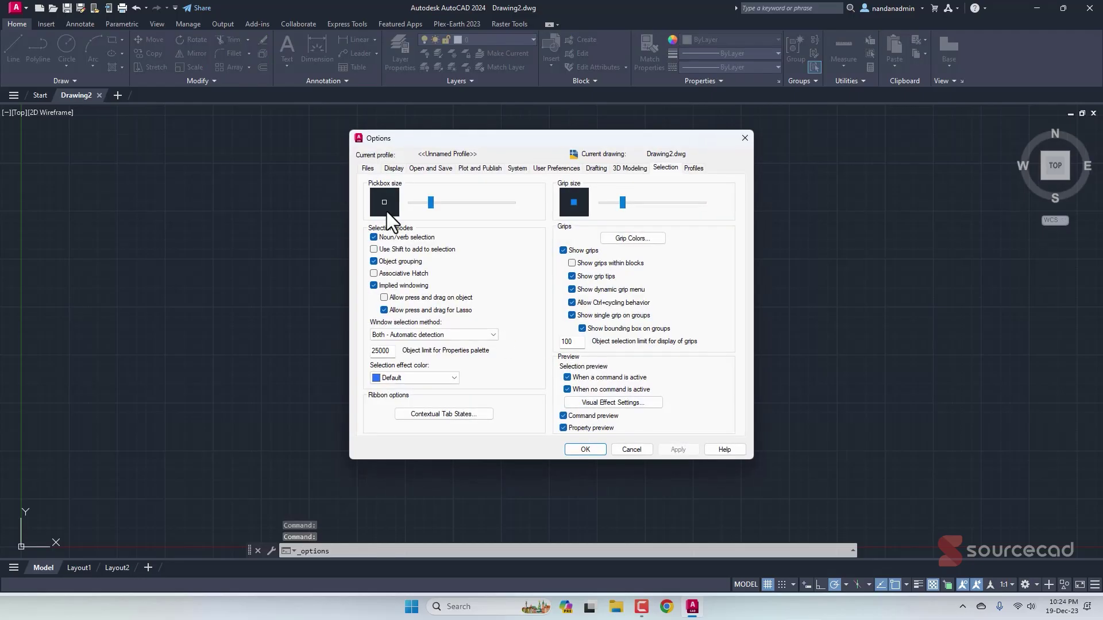
left_click(368, 168)
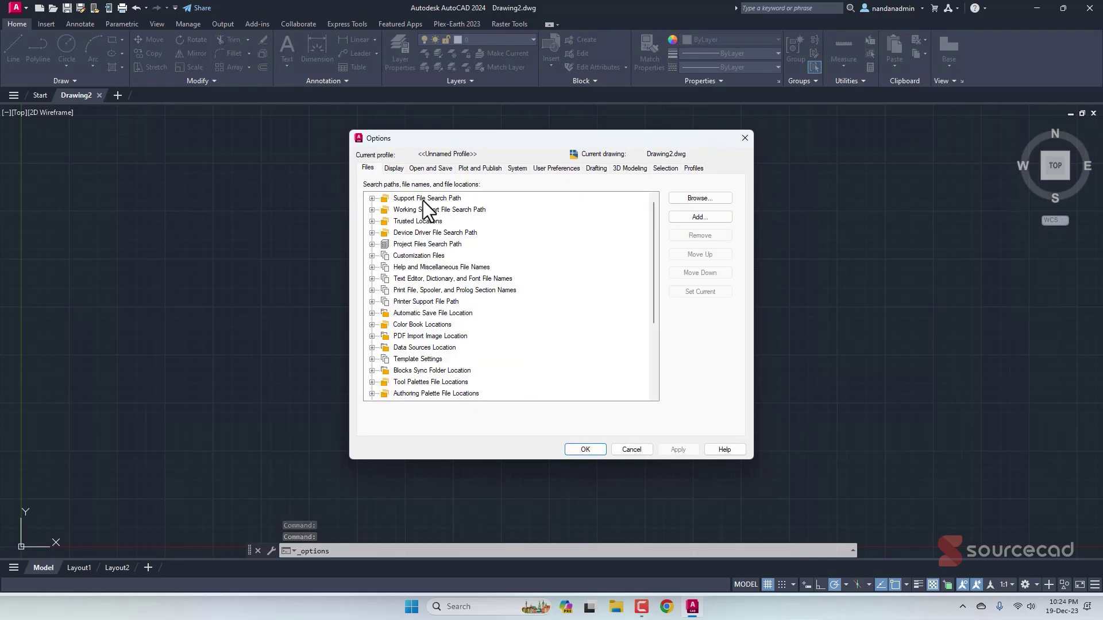
left_click(371, 199)
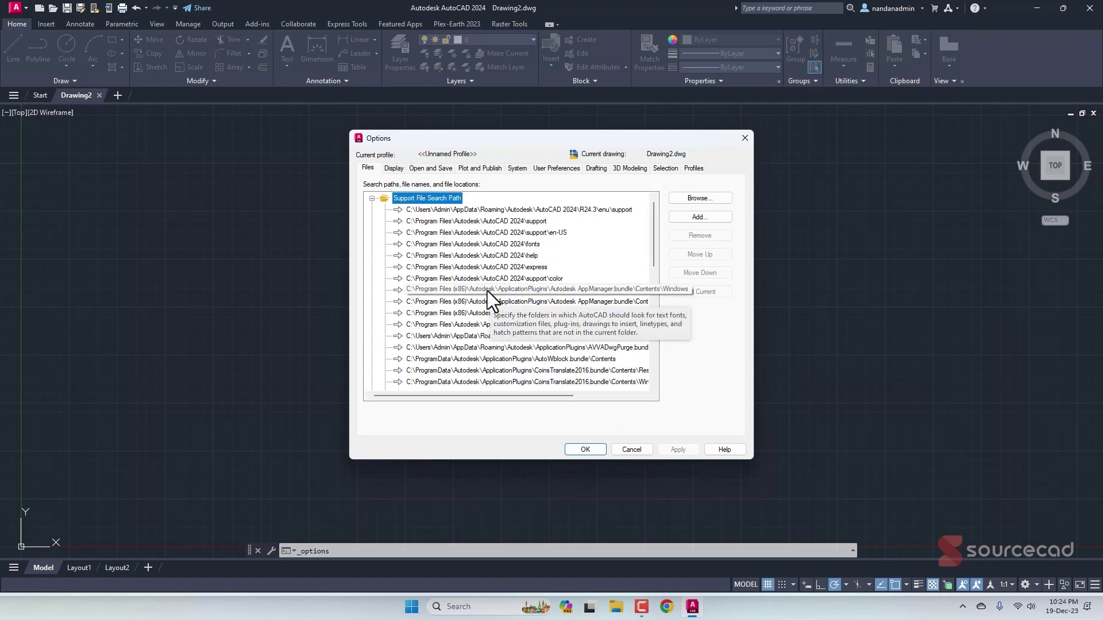
left_click(476, 221)
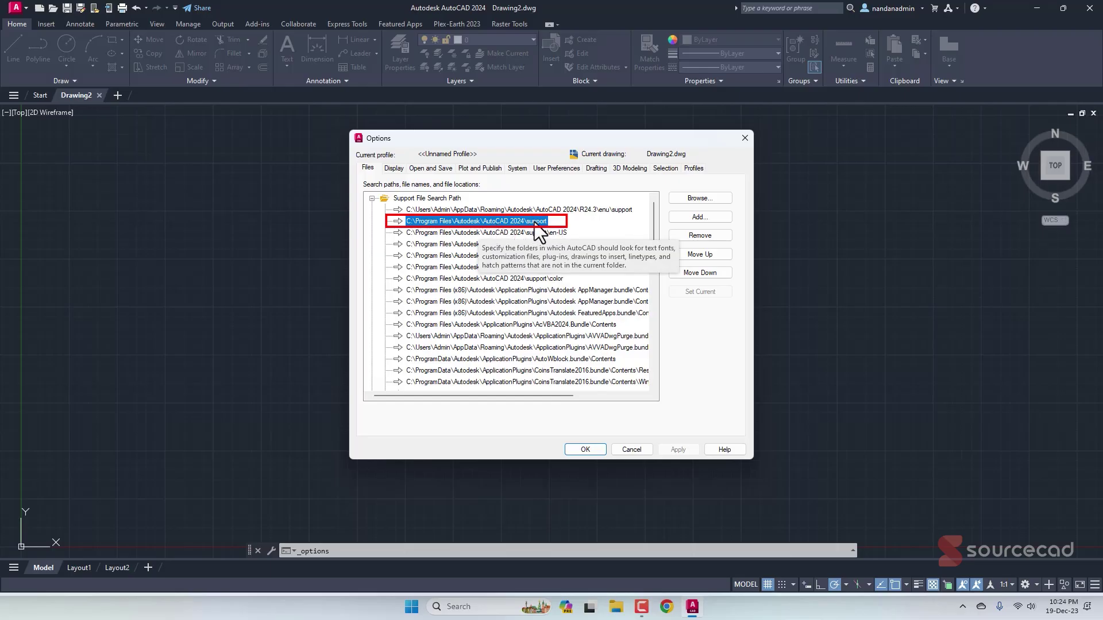
left_click(699, 198)
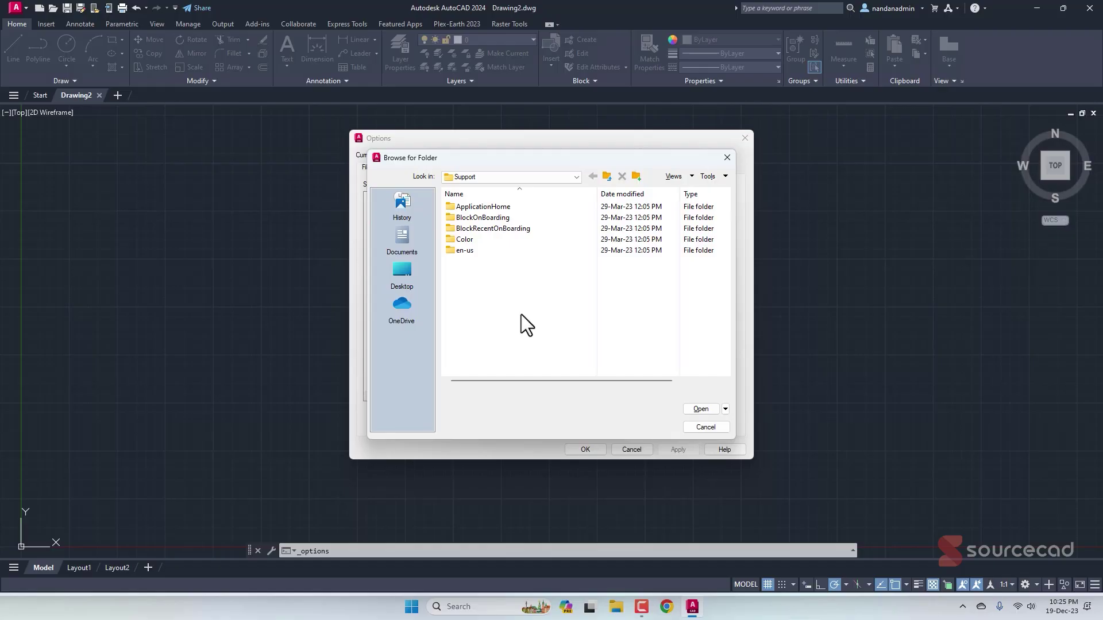
left_click(725, 159)
left_click(743, 139)
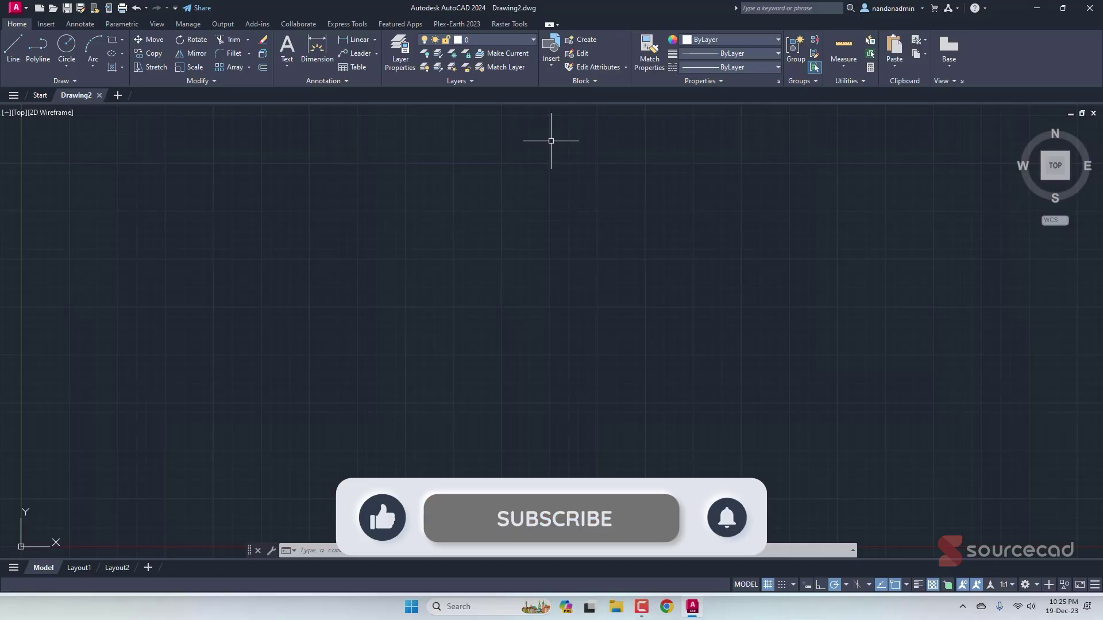
Step: Show the block insertion choices for recent, favorite, and library blocks
left_click(560, 57)
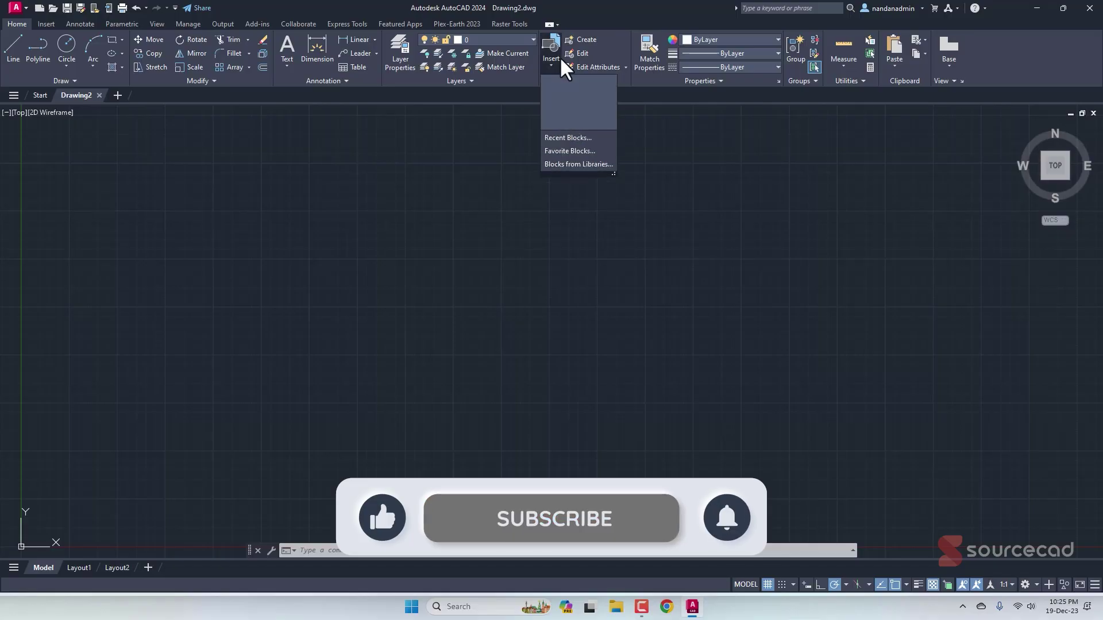